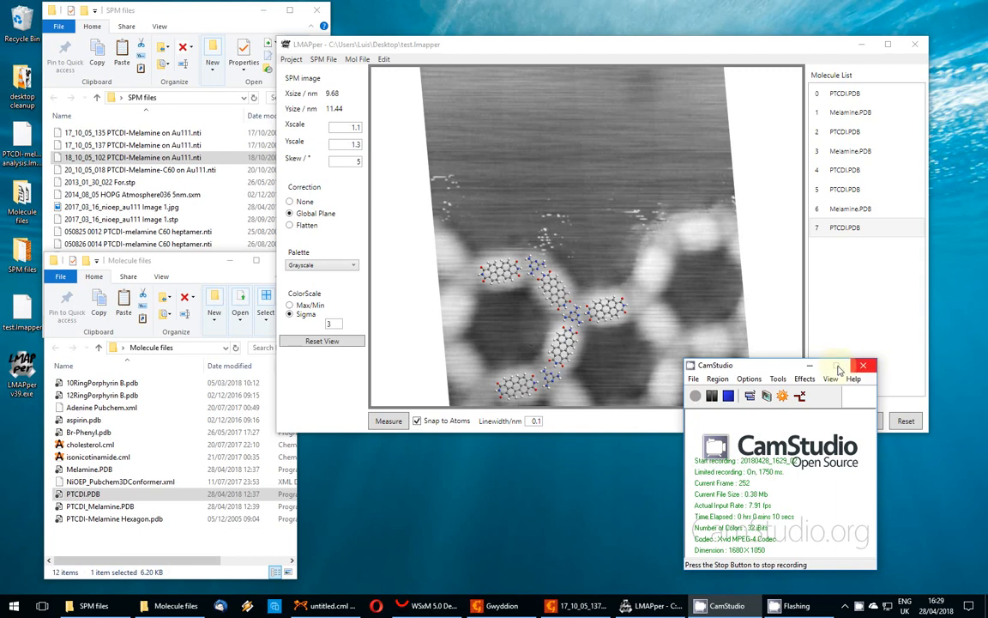
Step: Shift and slightly rotate the PTCDI molecule between the two melamine molecules at the centre of the overlaid chain
click(809, 365)
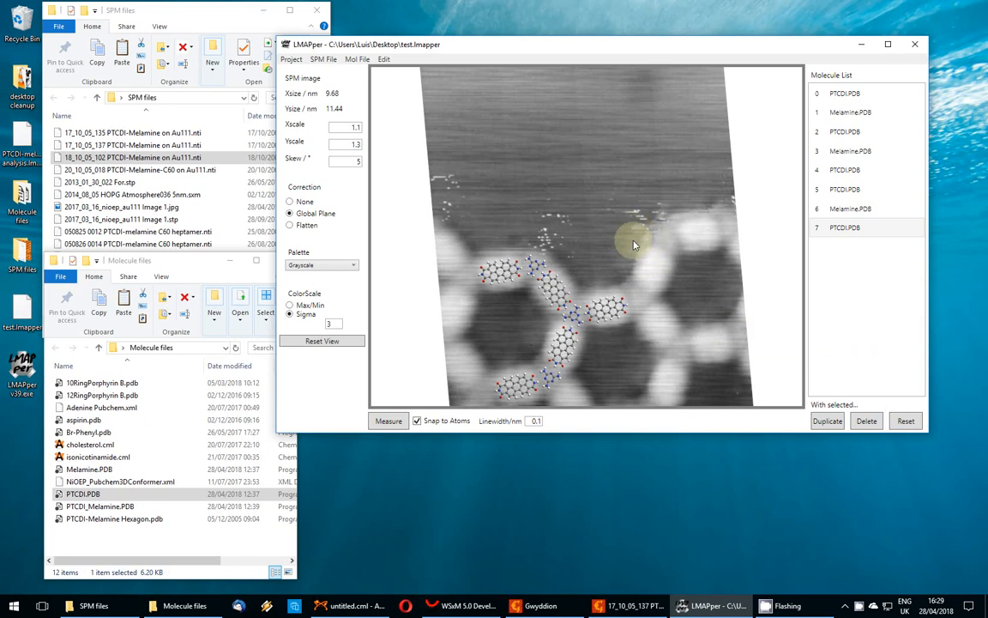
scroll(562, 296, up, 5)
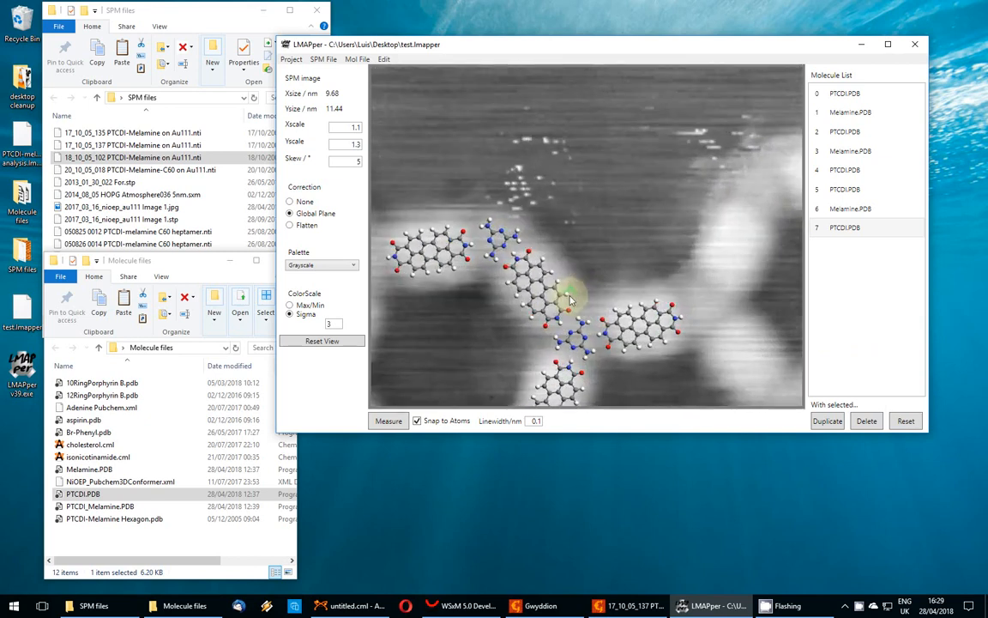
mouse_move(557, 302)
mouse_down()
mouse_move(571, 290)
mouse_move(560, 300)
mouse_up()
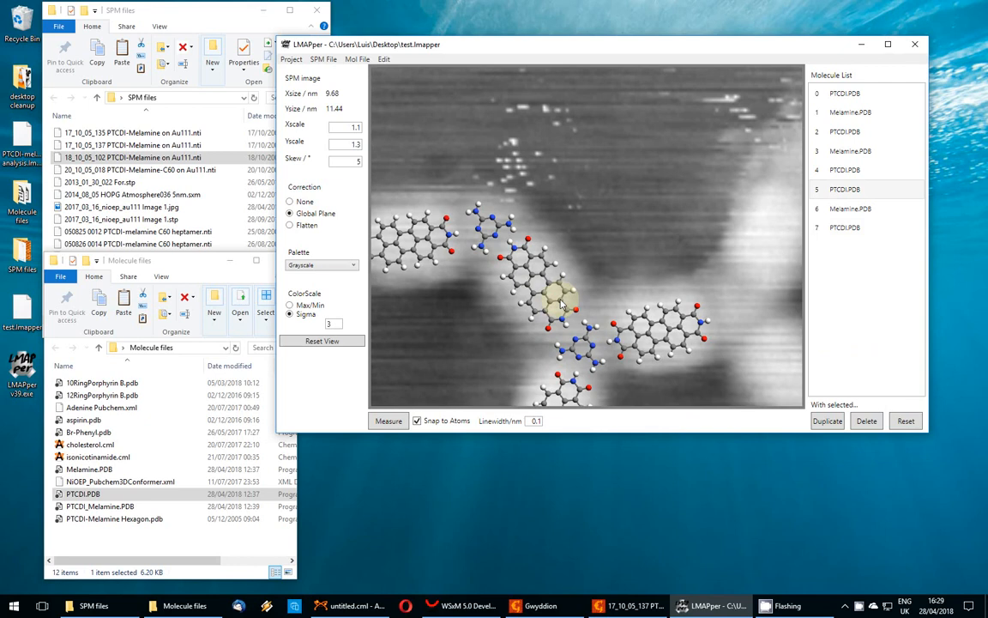
right_drag(551, 301, 554, 301)
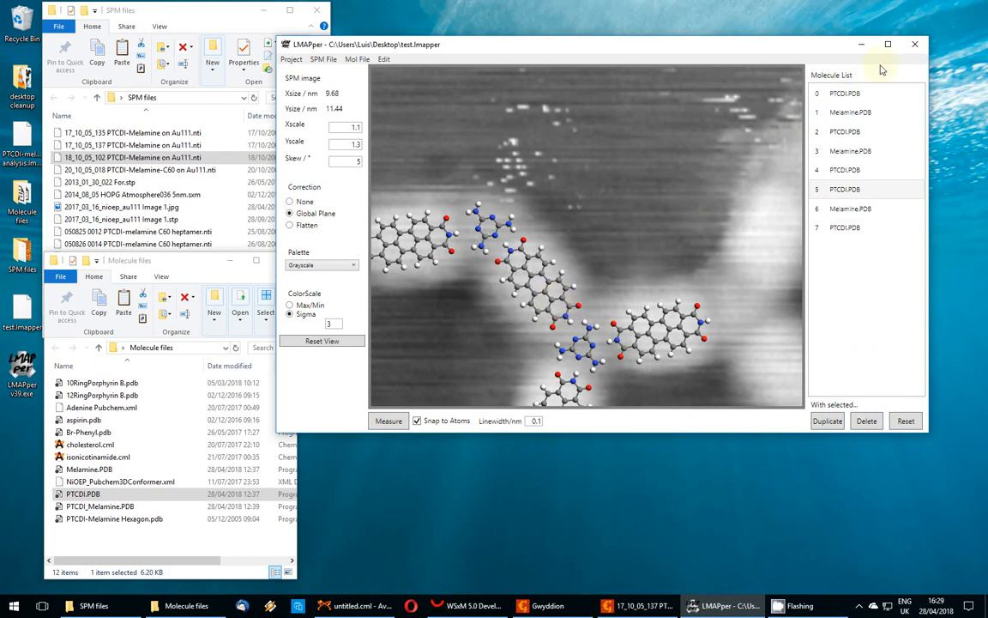
Step: Close the open LMAPper project and delete LMAPper v39.exe from the desktop
click(915, 48)
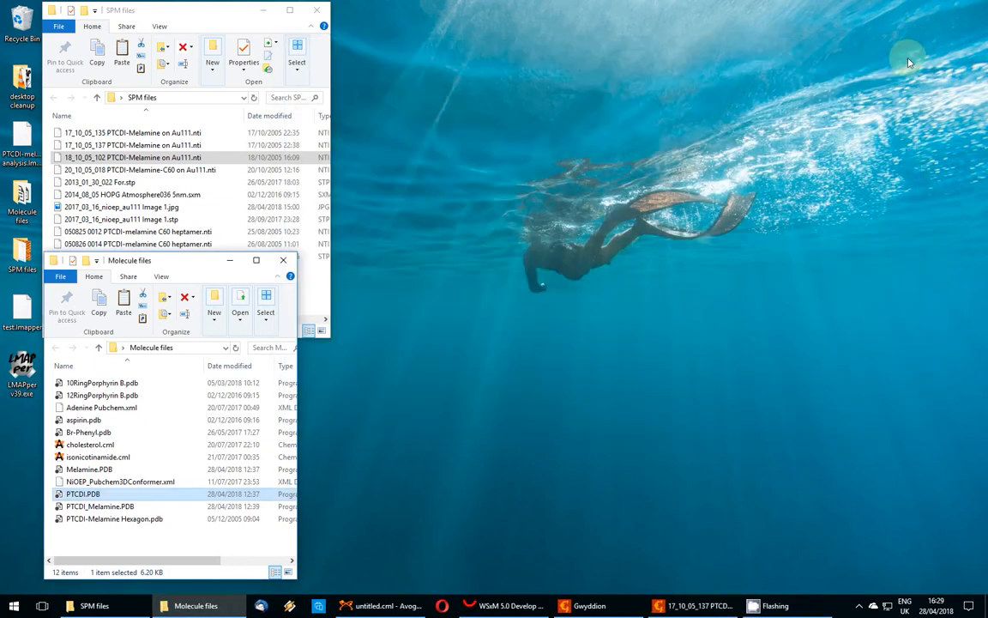
click(23, 368)
key(Delete)
key(Return)
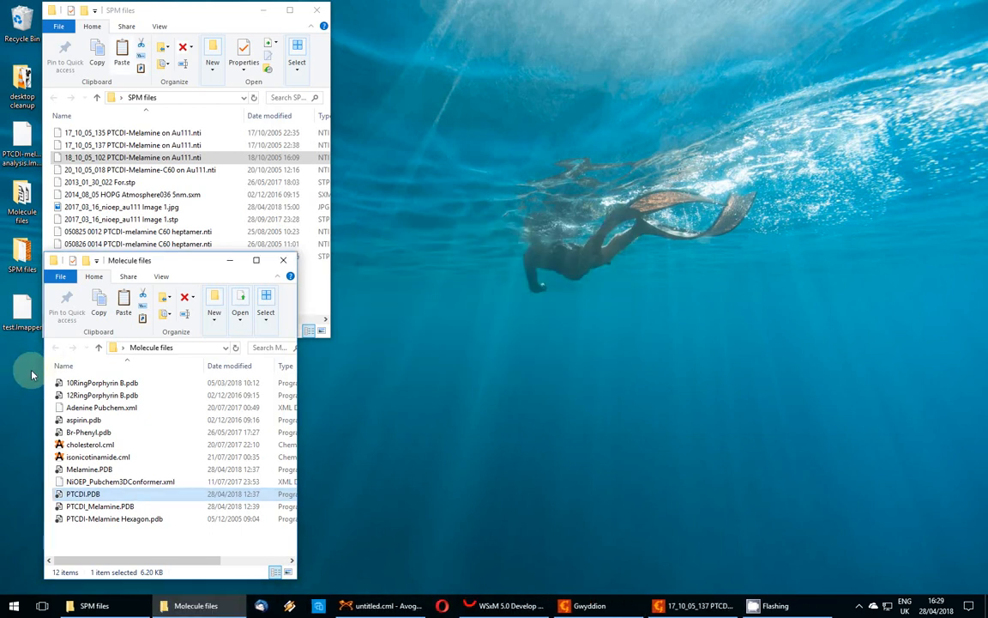
Step: Switch to Opera, search the web for lmapper and open its SourceForge project page
click(442, 607)
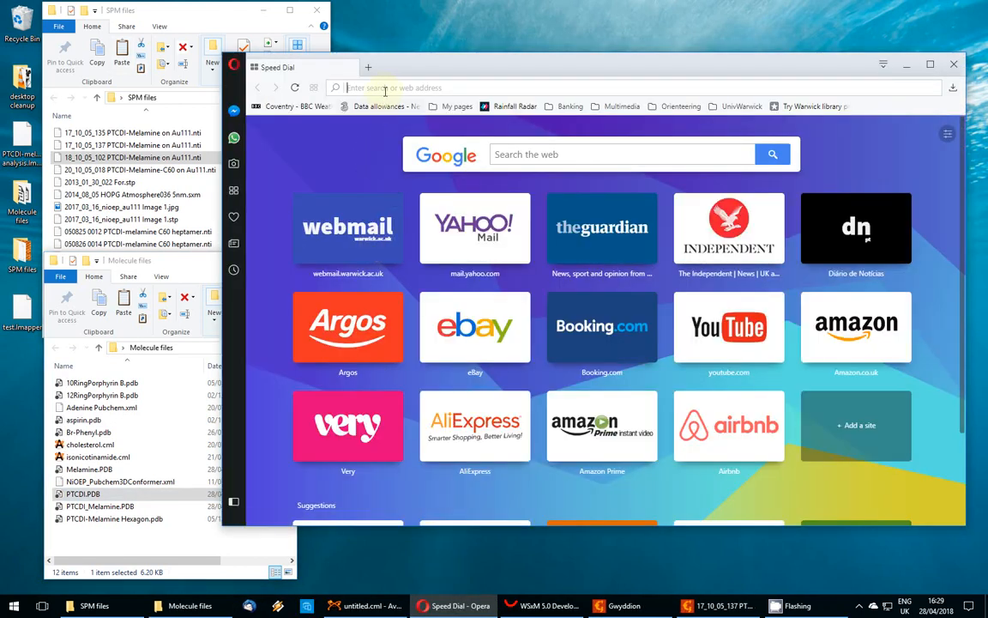
text(lmapper)
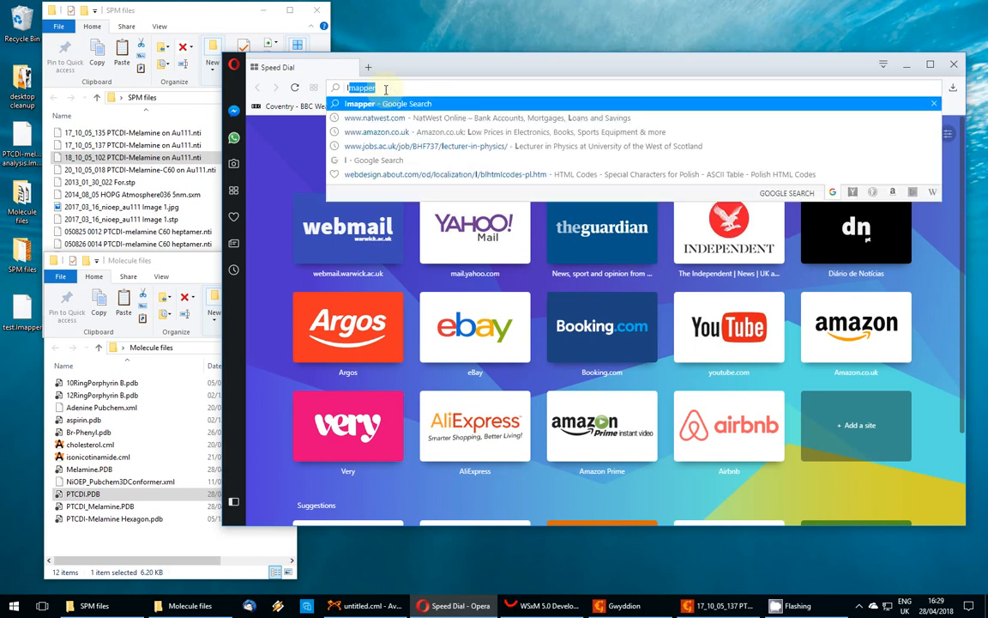
key(Return)
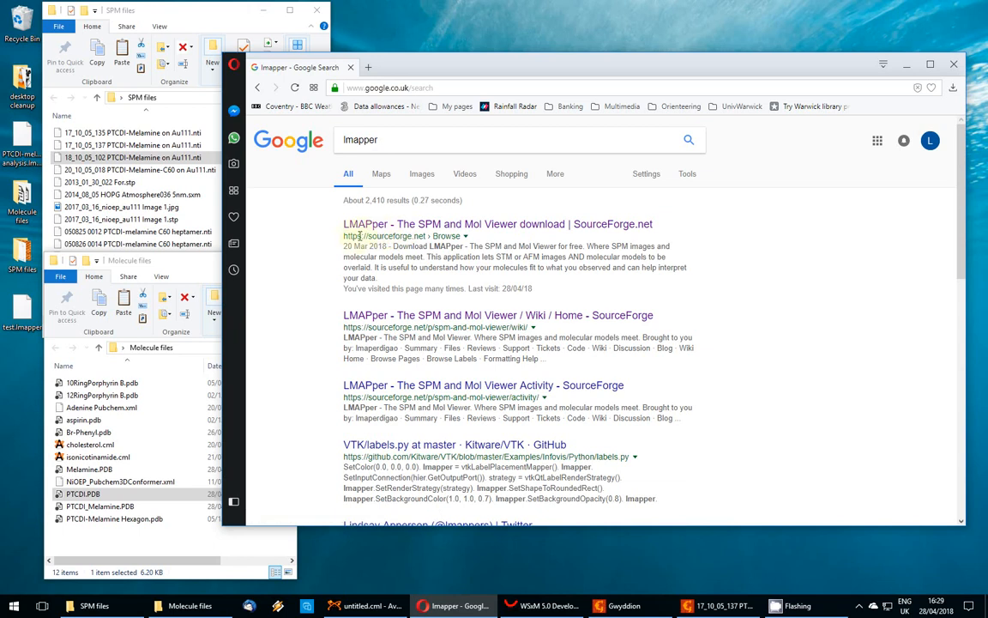
click(418, 226)
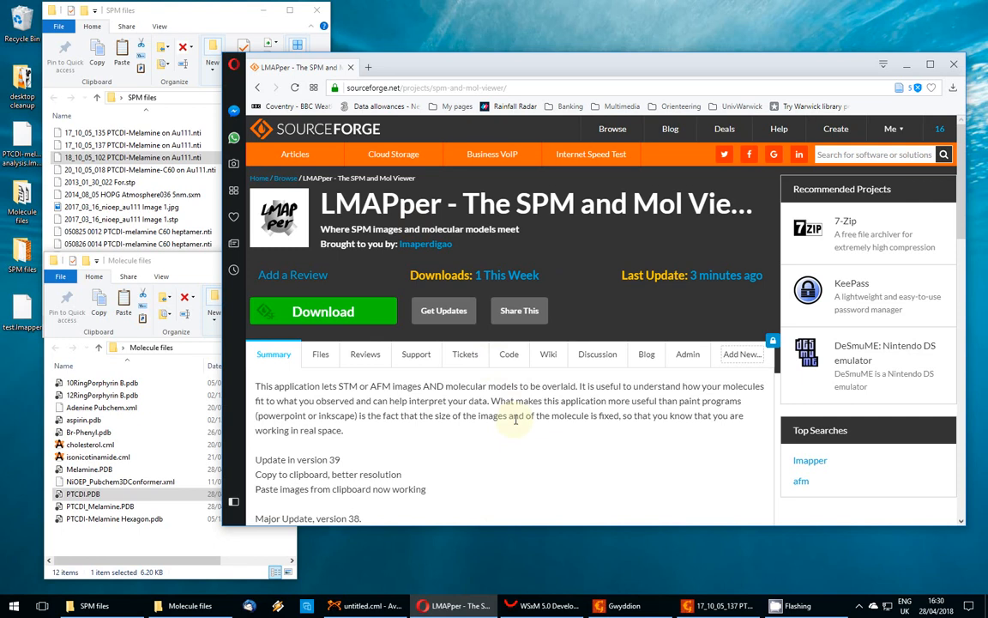
Step: Download LMAPper v39.exe to the Desktop folder and close the browser
click(320, 314)
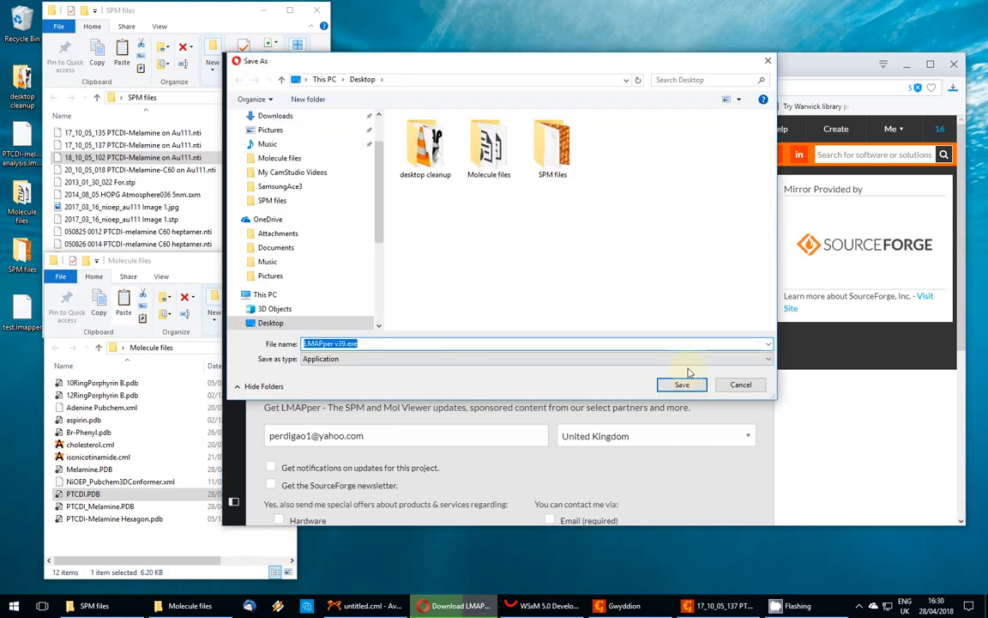
click(678, 384)
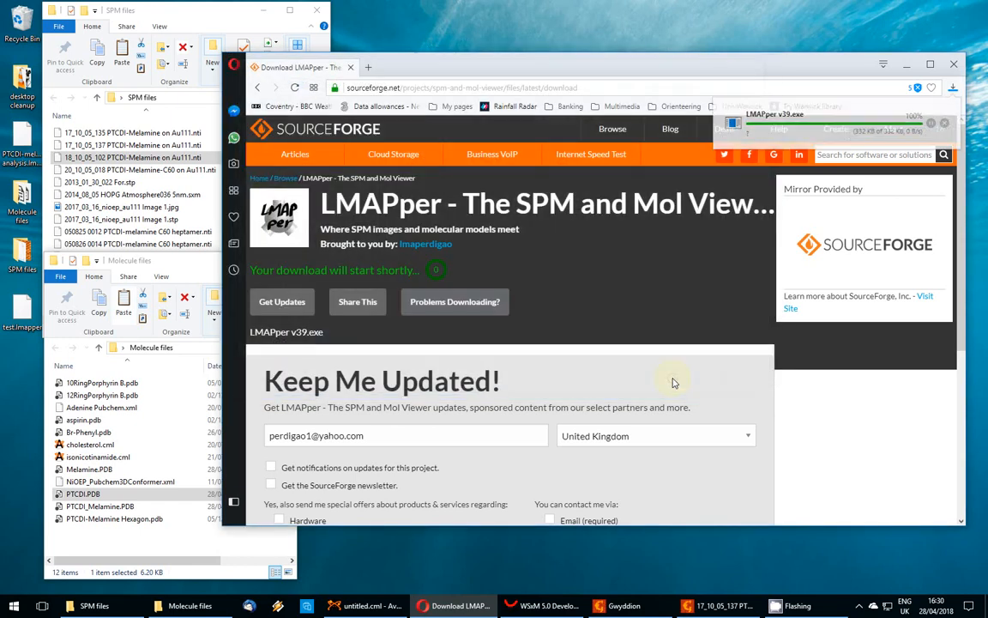
click(955, 66)
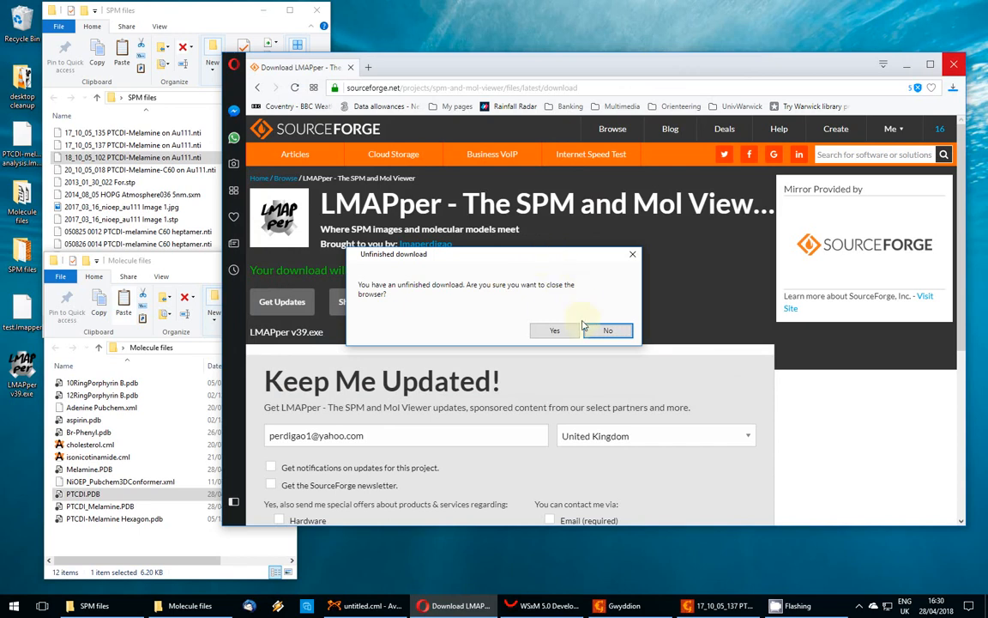
click(554, 330)
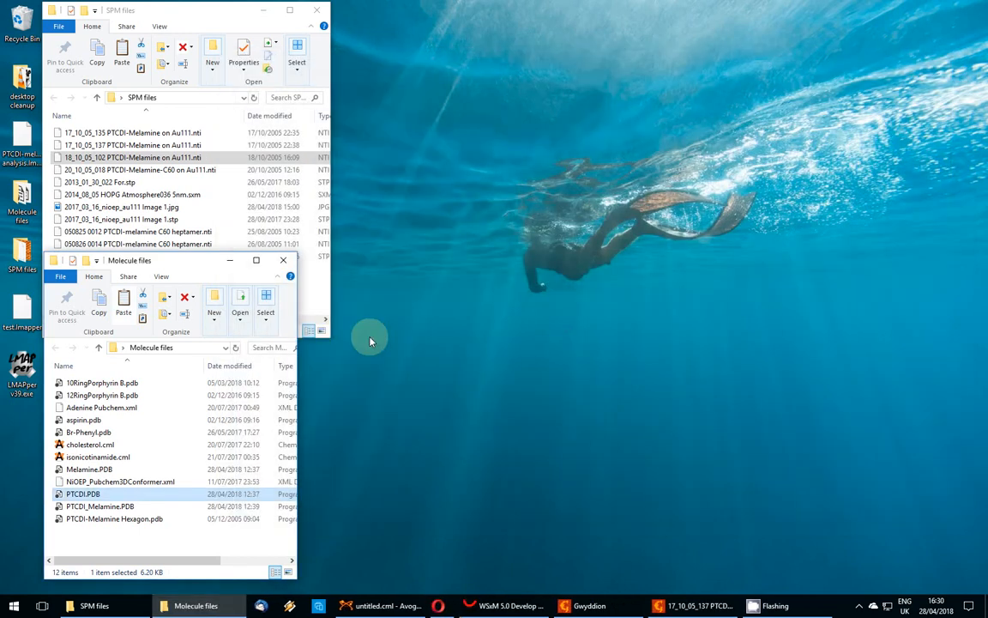
Step: Launch the downloaded LMAPper v39.exe despite the SmartScreen block and enlarge its window beside the two folder windows
click(29, 373)
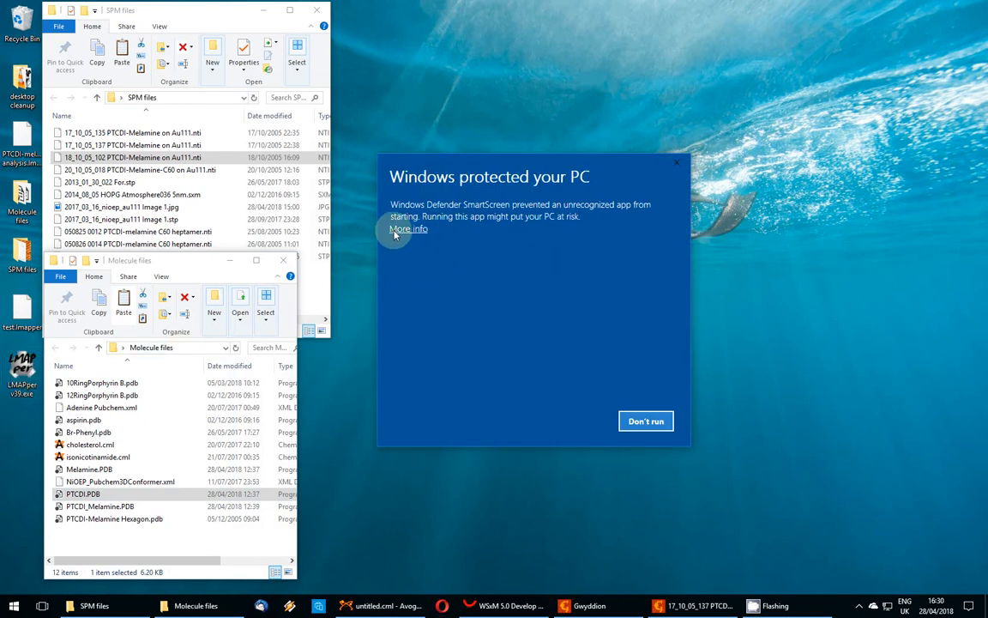
click(408, 229)
click(552, 417)
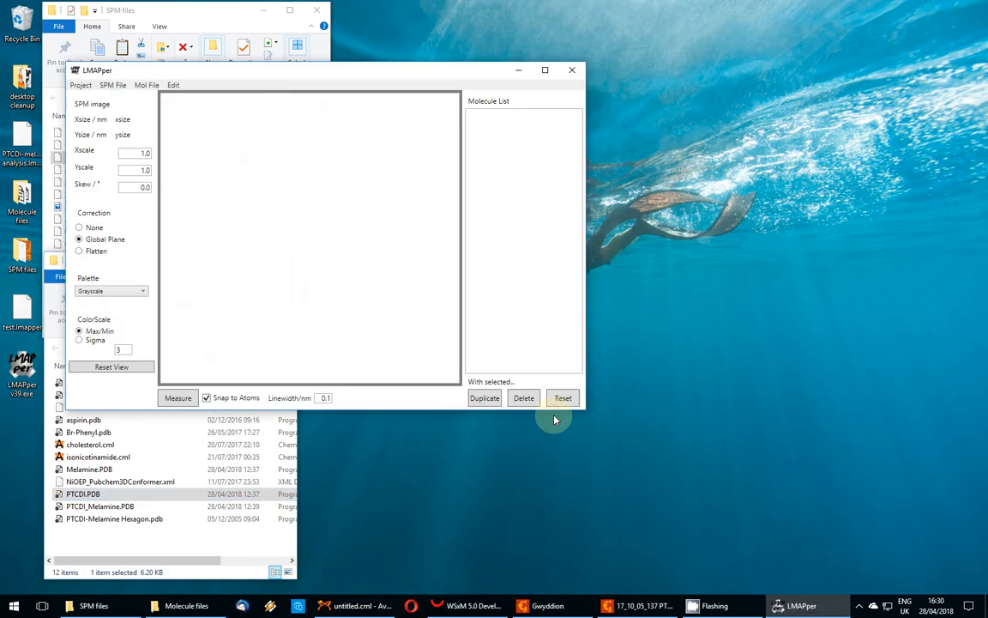
drag(257, 74, 536, 94)
drag(865, 434, 926, 514)
drag(589, 92, 601, 50)
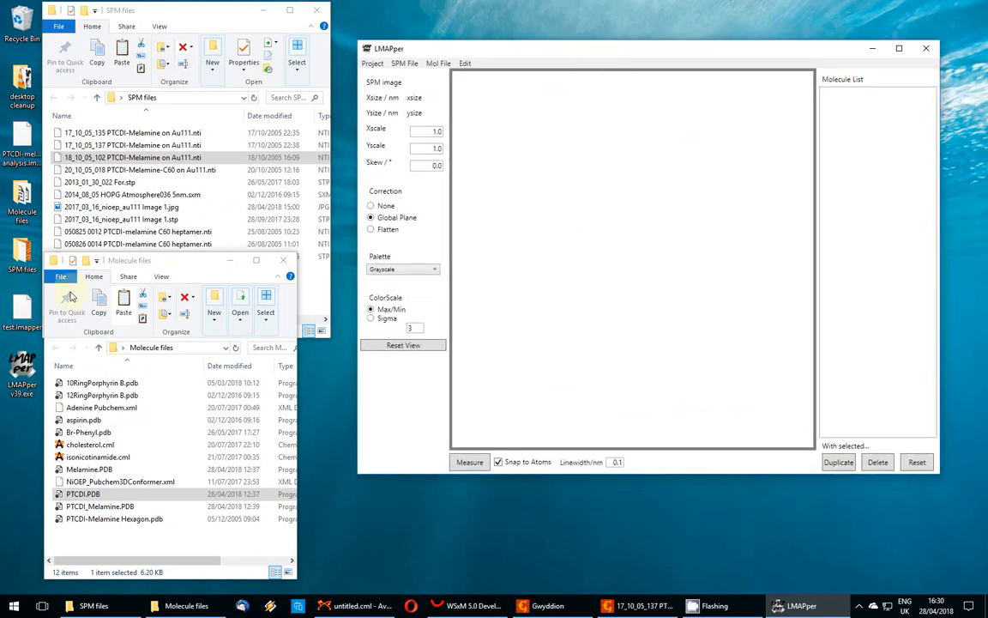
click(182, 18)
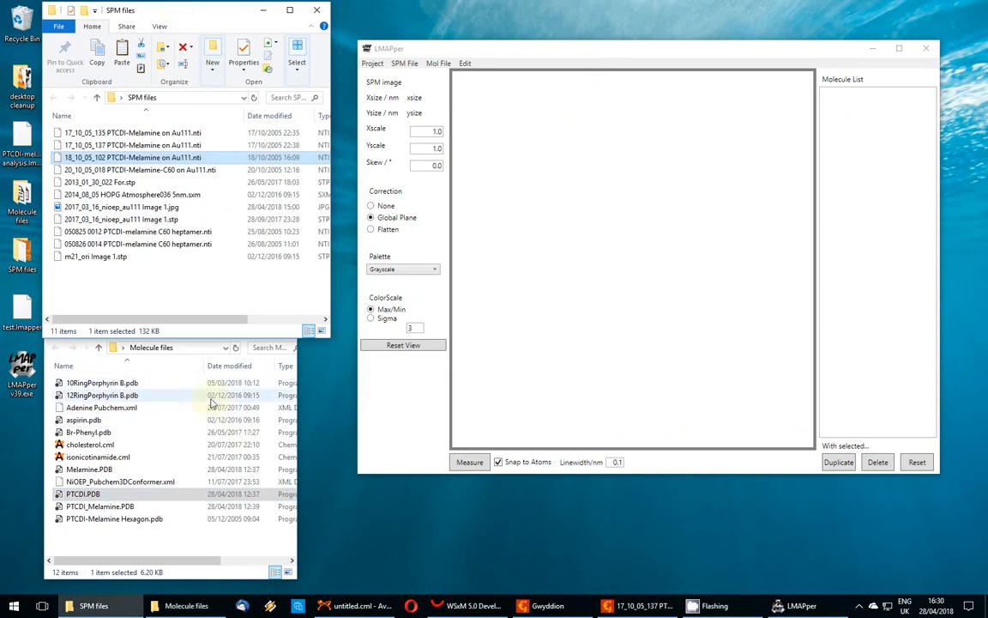
click(574, 218)
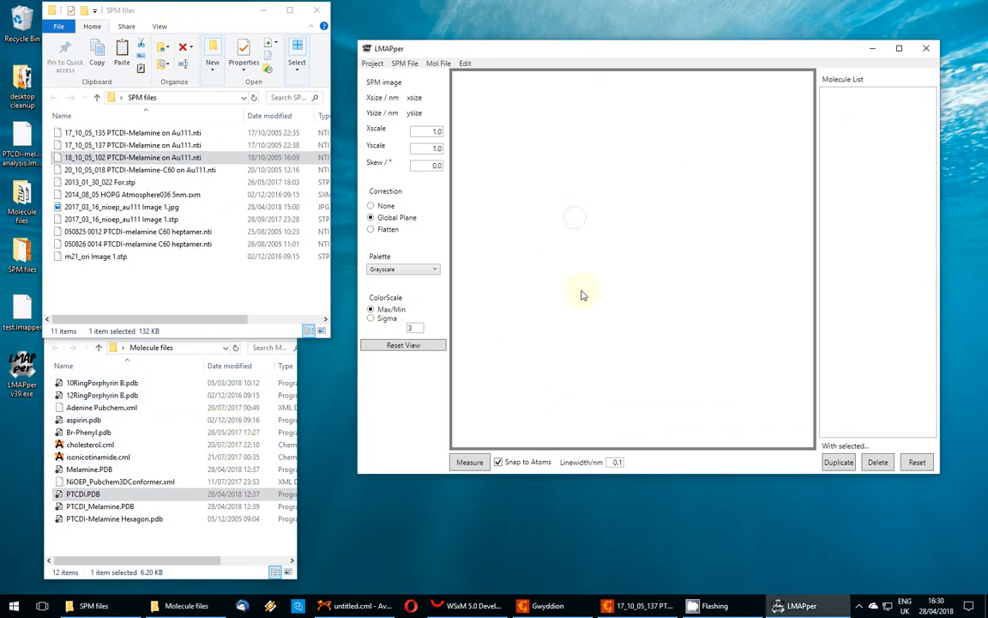
click(88, 495)
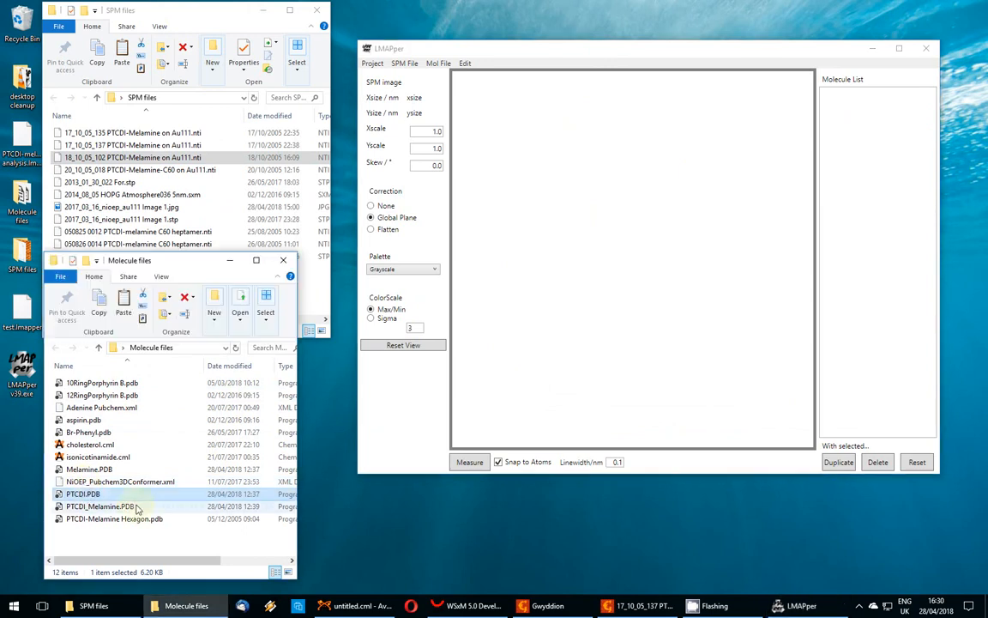
click(120, 540)
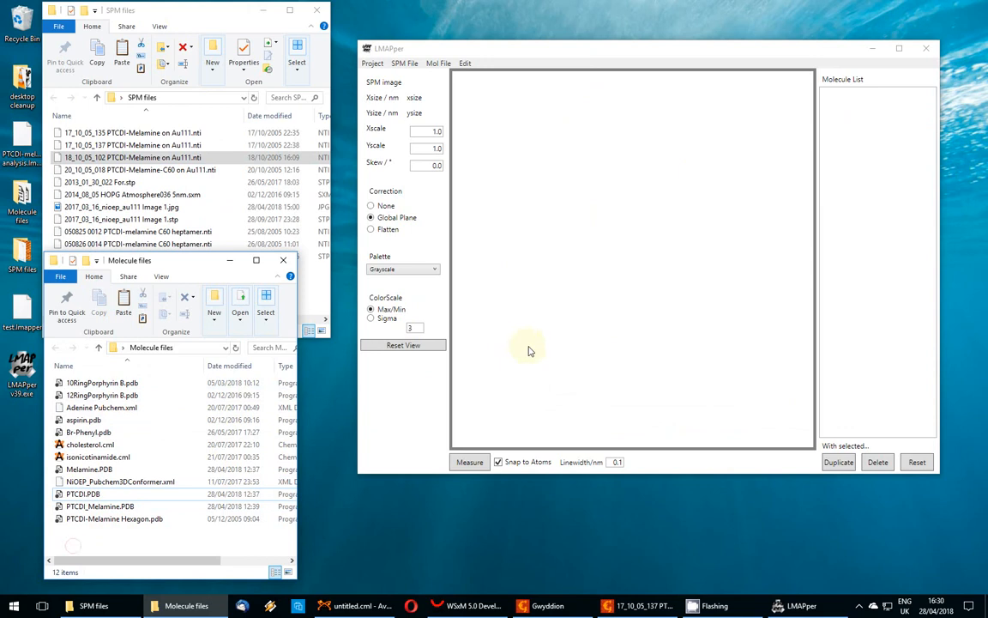
Step: Load 18_10_05_102 PTCDI-Melamine on Au111.nti from the SPM files folder into the empty LMAPper canvas
drag(202, 158, 604, 210)
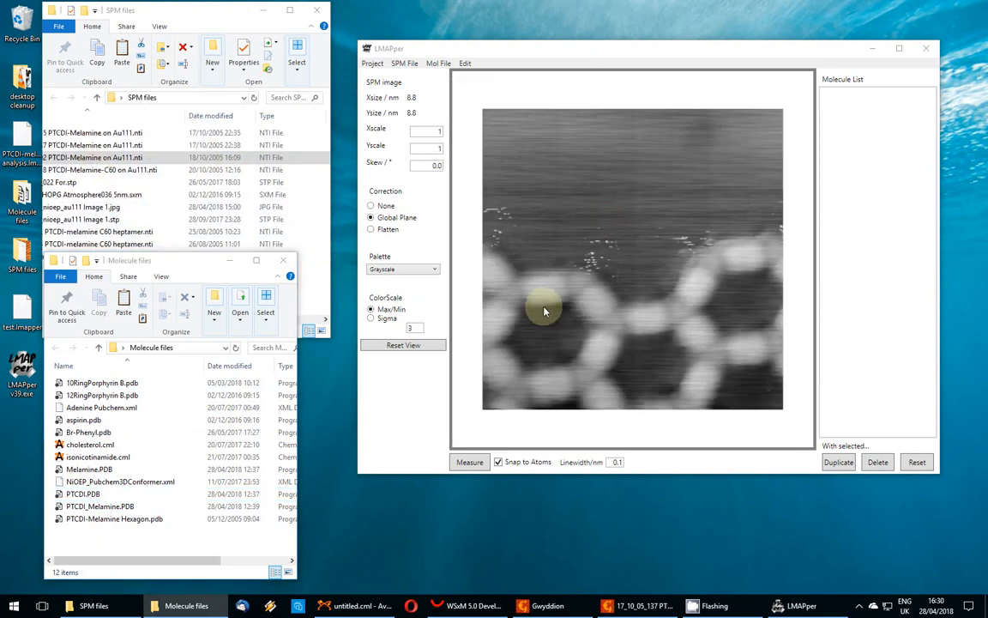
scroll(544, 310, up, 3)
scroll(544, 310, down, 6)
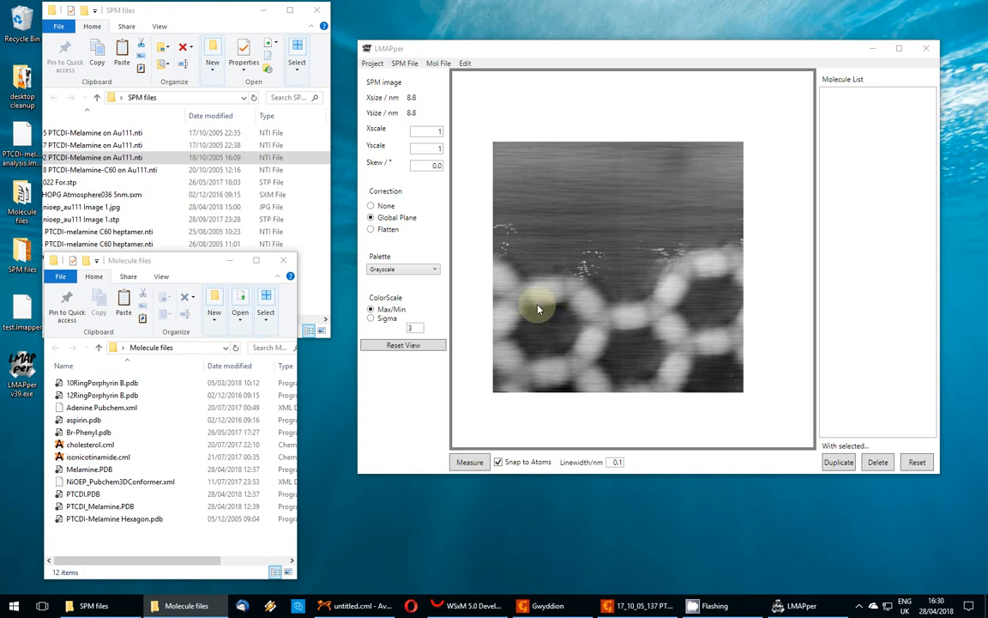
Step: Replace the SPM image with 2014_08_05 HOPG Atmosphere036 5nm.sxm from the SPM files folder
click(148, 14)
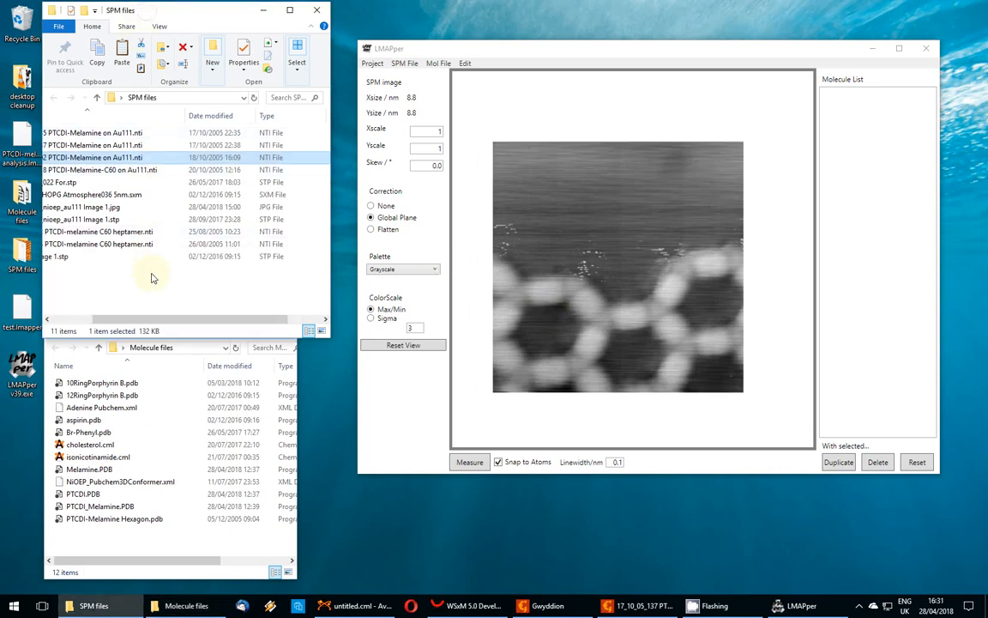
drag(132, 325, 97, 324)
drag(133, 194, 414, 208)
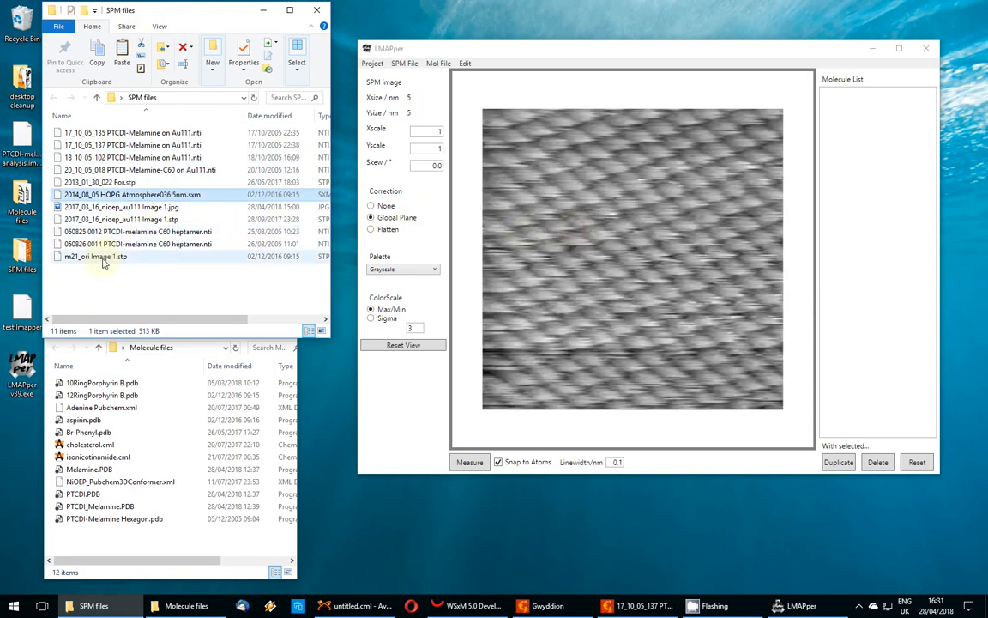
Step: Load m21_ori Image 1.stp as the SPM image, followed by 20_10_05_018 PTCDI-Melamine-C60 on Au111.nti
drag(103, 262, 579, 249)
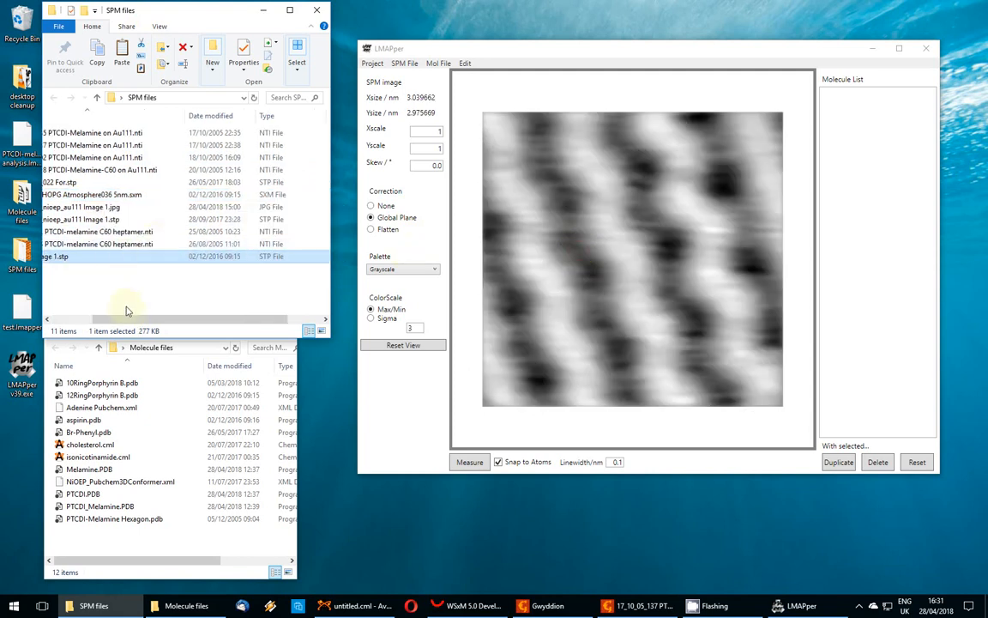
drag(129, 317, 86, 318)
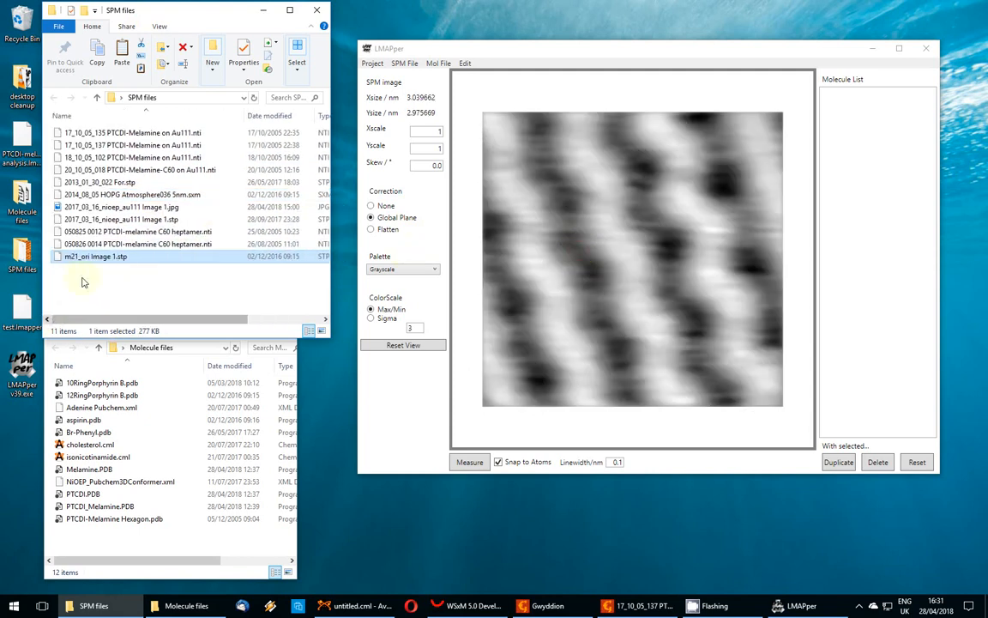
click(130, 169)
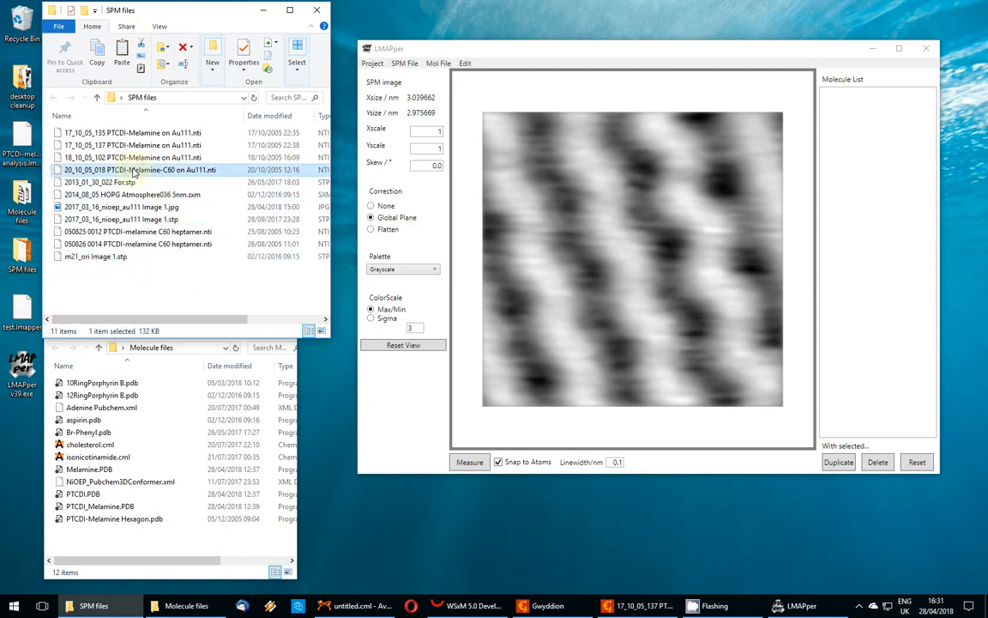
drag(112, 169, 592, 211)
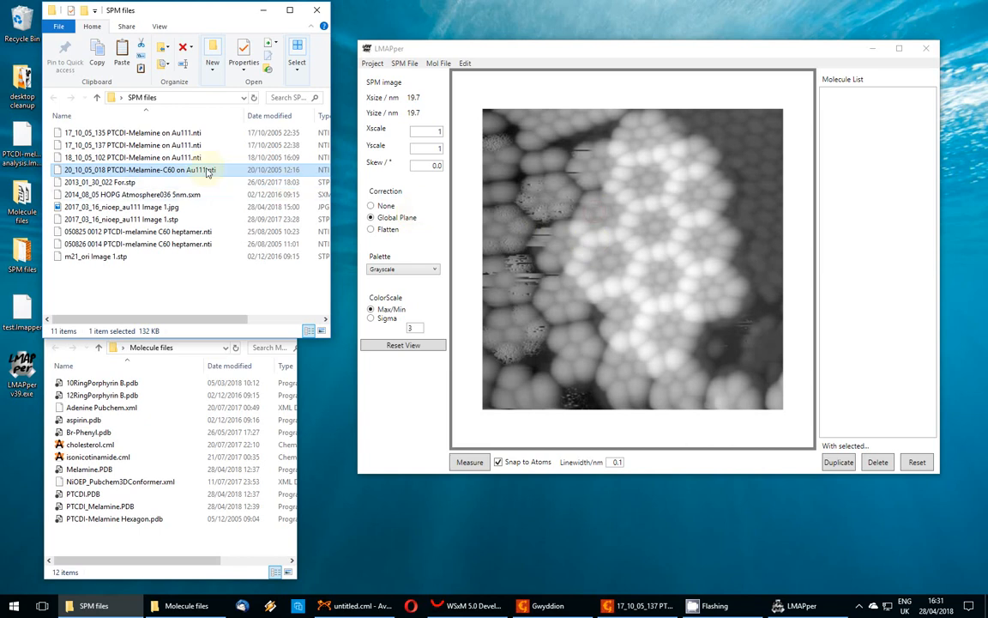
Step: Load 18_10_05_102 PTCDI-Melamine on Au111.nti again as the SPM image
click(184, 159)
drag(183, 165, 627, 229)
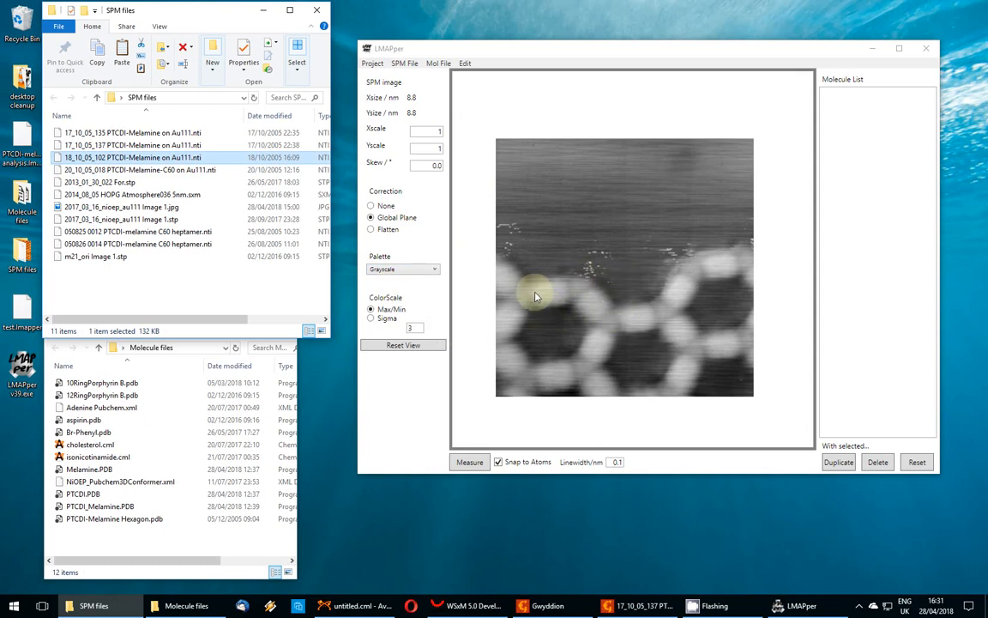
Step: Try the None and Flatten corrections and the Gold palette, returning to Global Plane and Grayscale
click(384, 206)
click(381, 218)
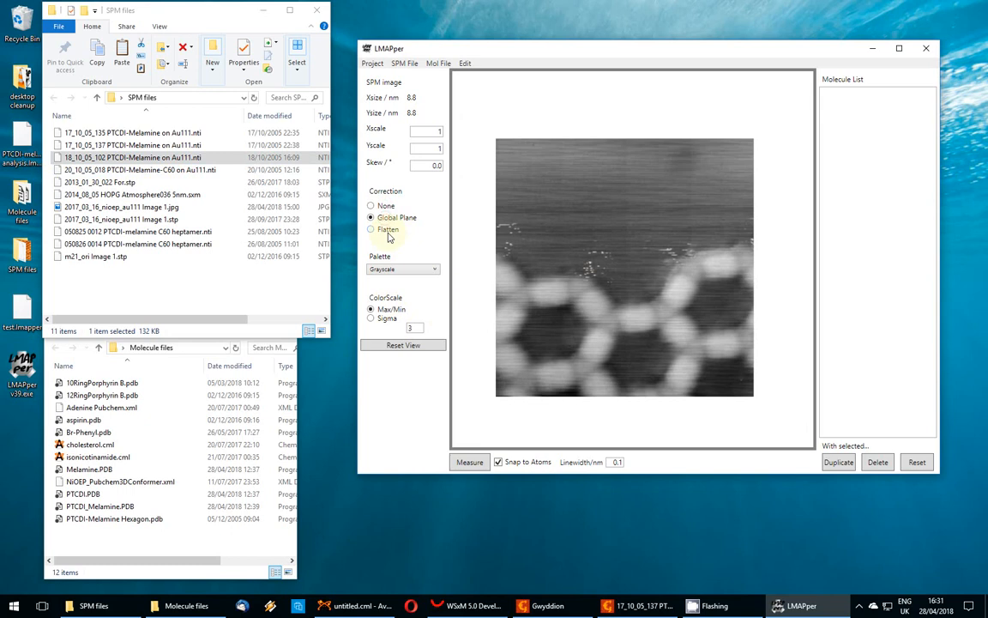
click(387, 230)
click(390, 219)
click(399, 271)
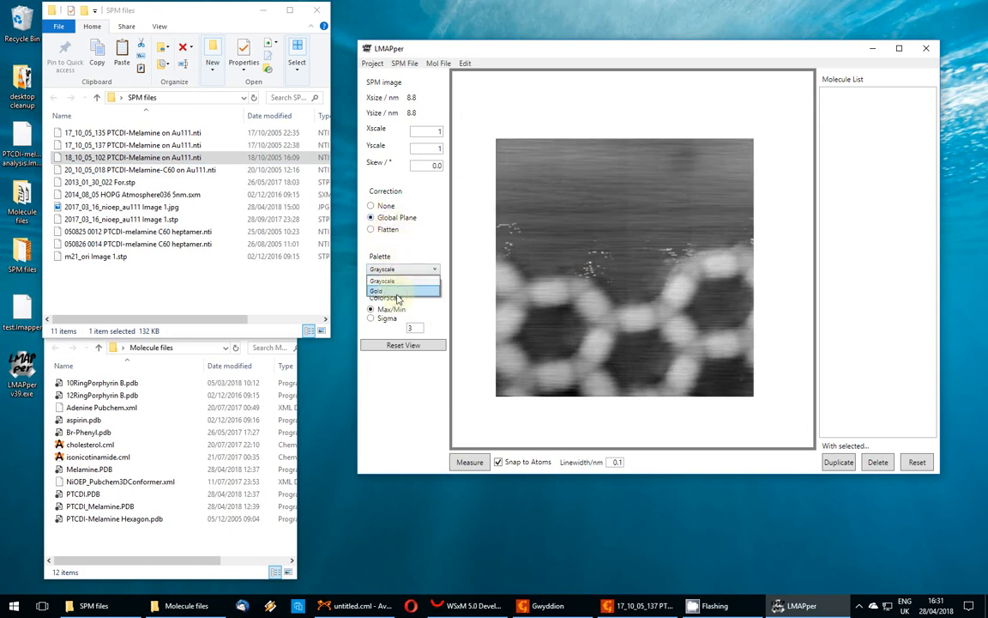
click(395, 291)
click(399, 269)
click(390, 281)
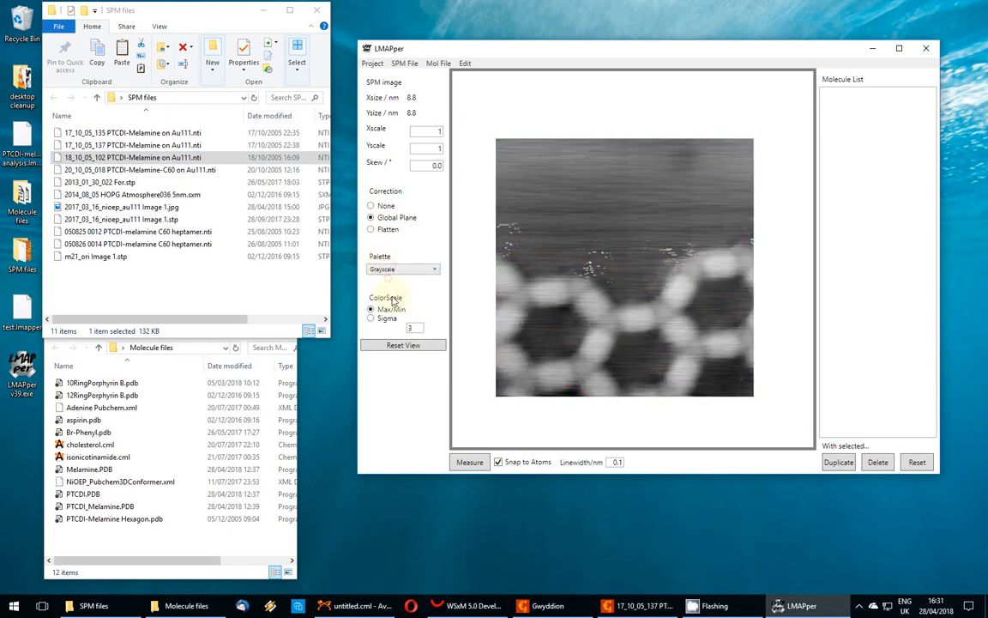
Step: Switch the image's colour scale to Sigma, trying a value of 2 before settling on 3
click(382, 319)
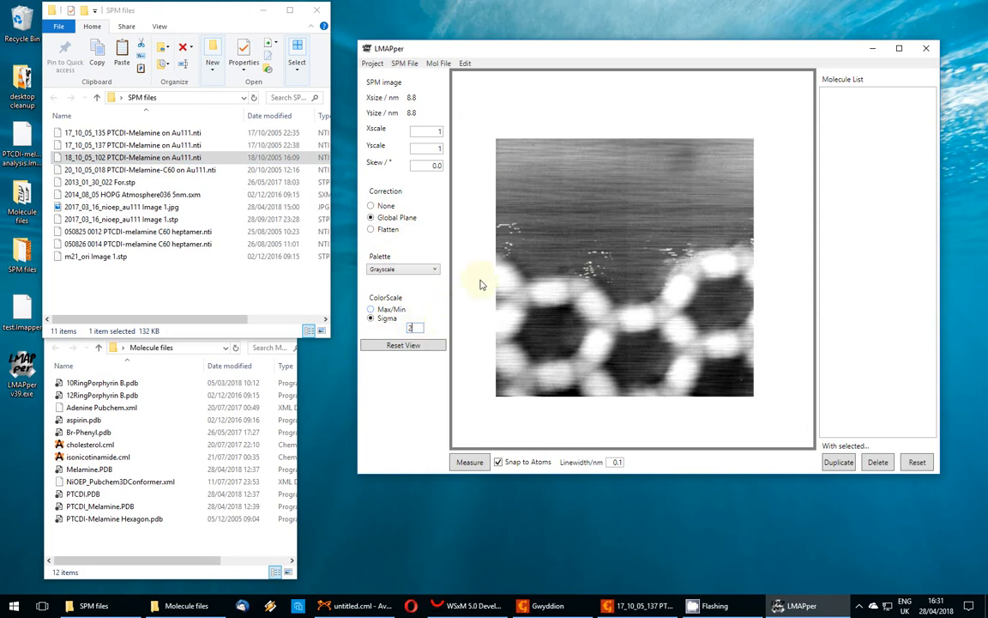
double_click(417, 328)
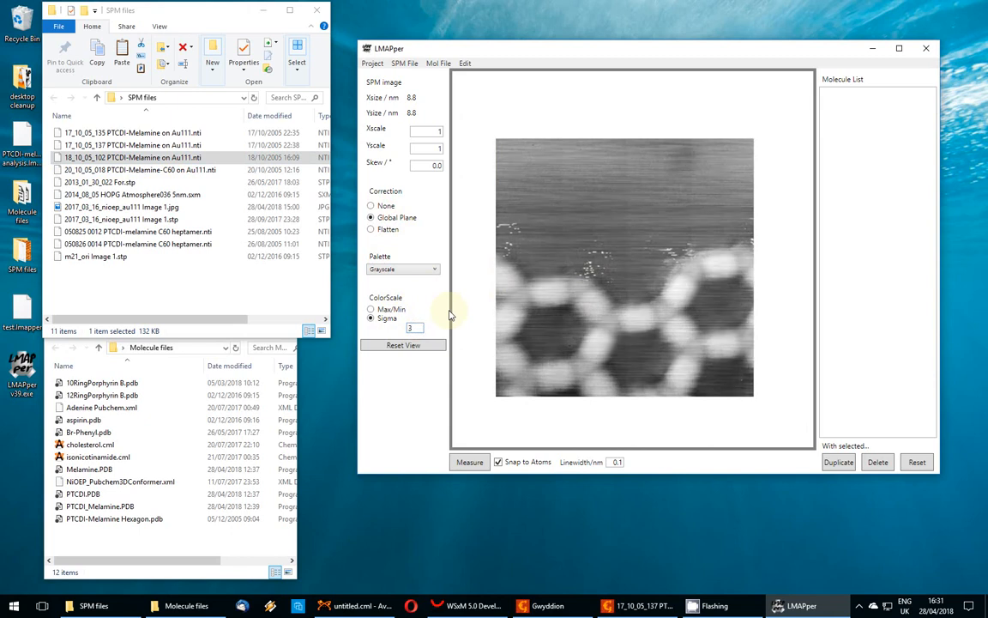
Step: Set the image's colour scale back to Max/Min and bring the Molecule files folder to the front
click(392, 310)
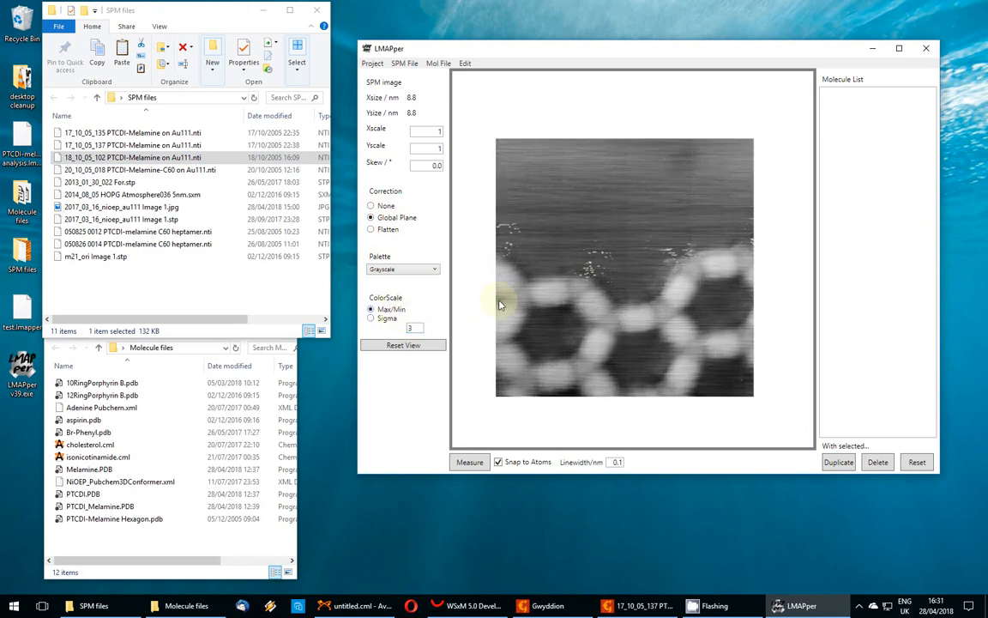
scroll(562, 364, up, 2)
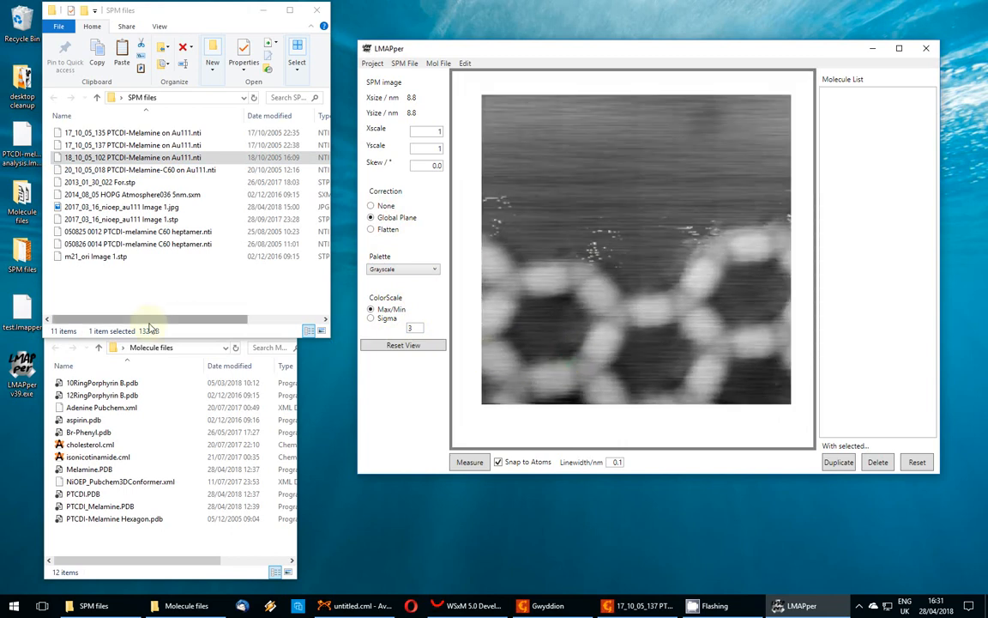
click(129, 545)
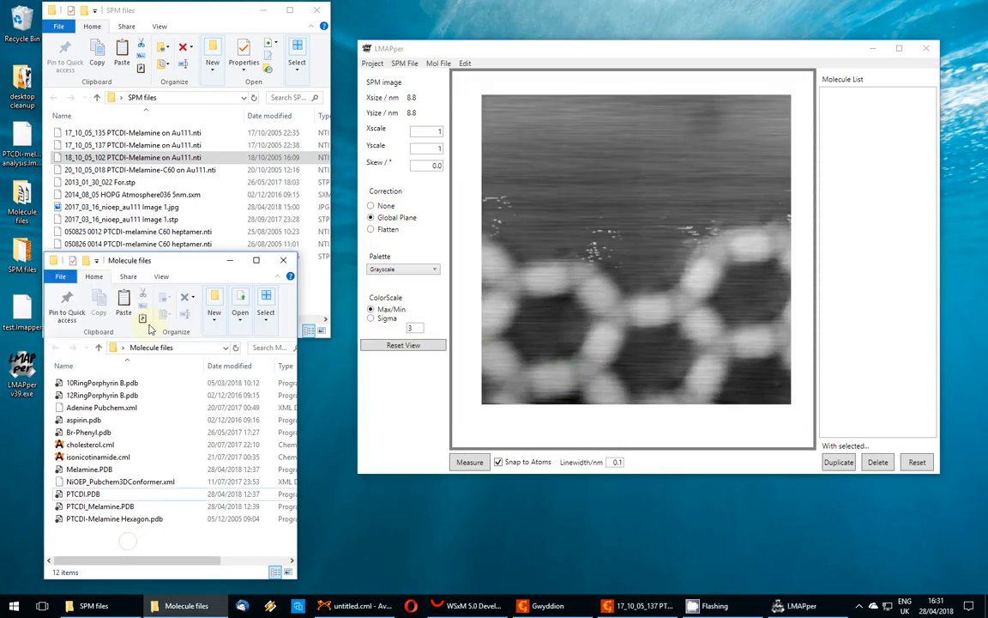
mouse_move(143, 263)
mouse_down()
mouse_move(159, 262)
mouse_move(152, 260)
mouse_up()
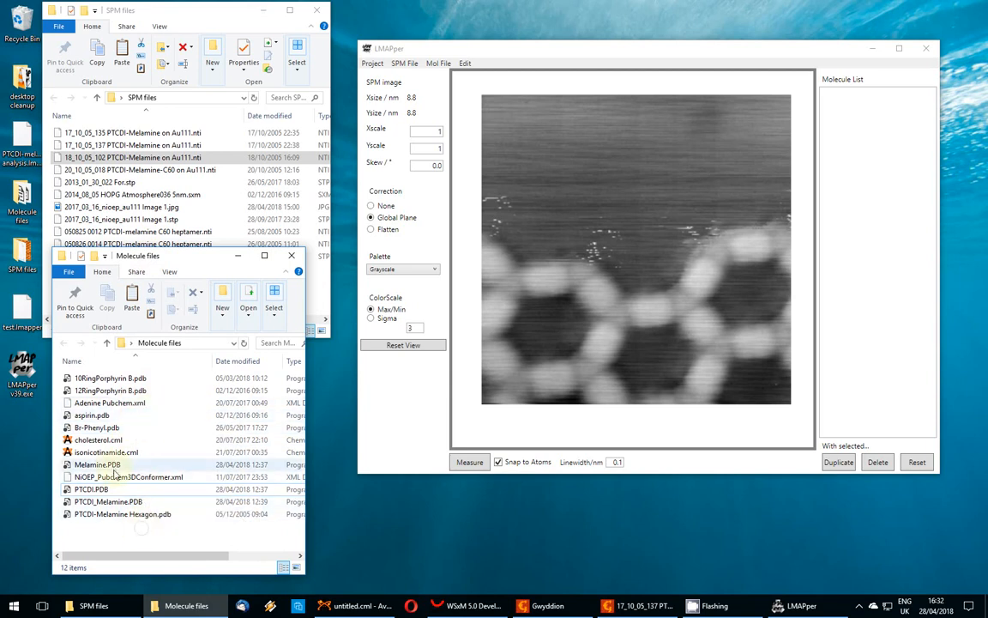
Step: Try overlaying NiOEP_Pubchem3DConformer.xml on the SPM image, then delete that molecule
drag(116, 480, 513, 342)
drag(578, 254, 627, 266)
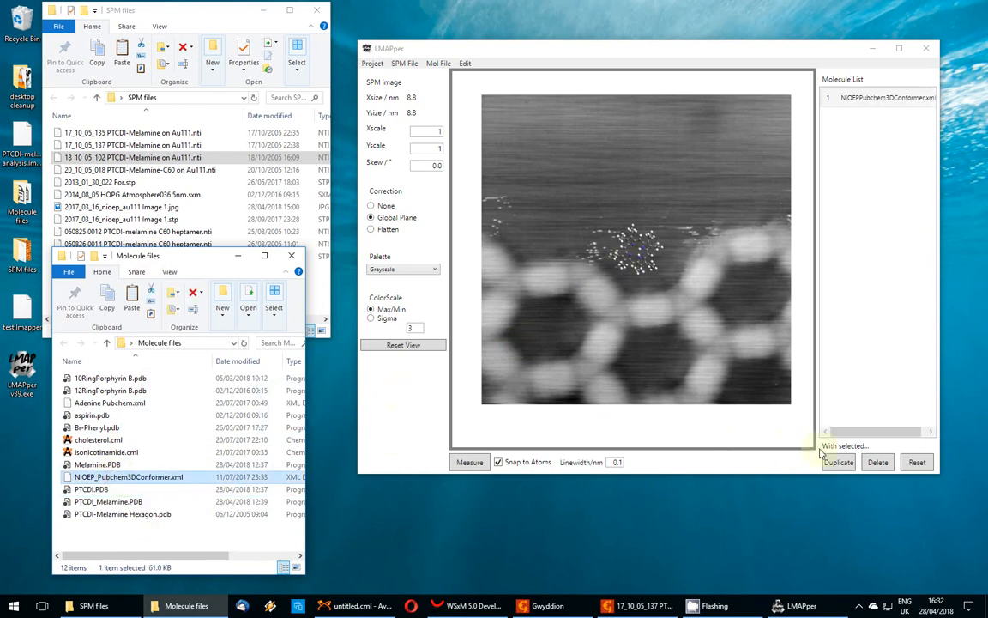
click(875, 462)
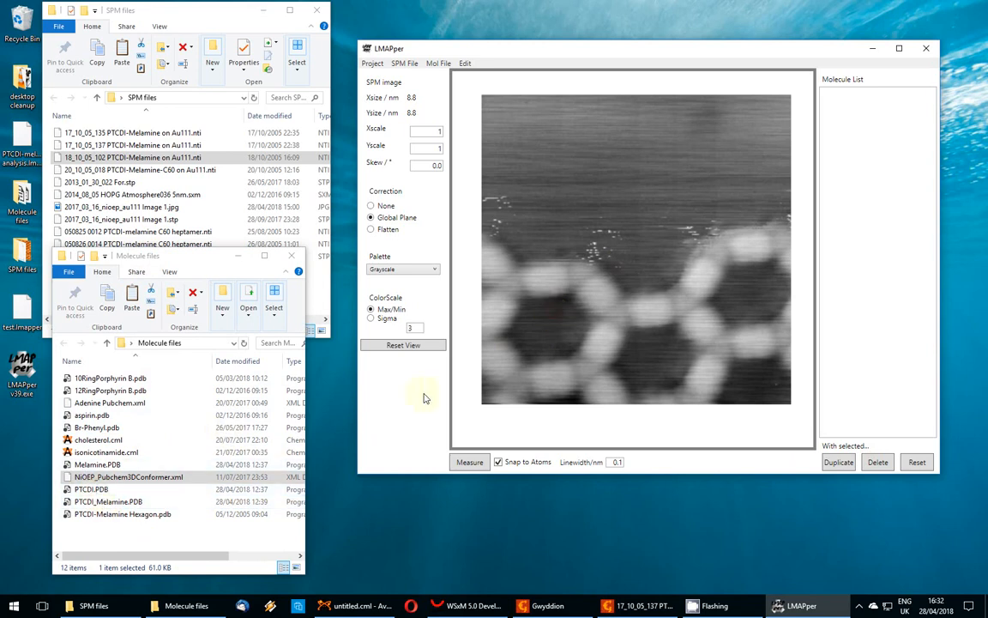
Step: Load PTCDI.PDB onto the bright lobe above the leftmost dark pore and place Melamine.PDB just beyond its right end
drag(86, 492, 560, 279)
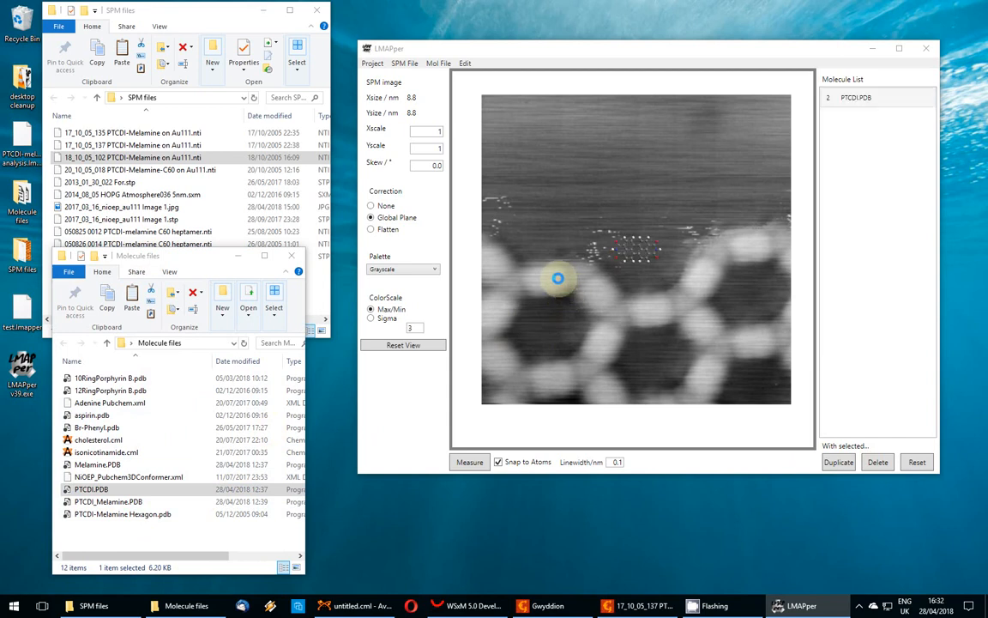
drag(640, 255, 549, 288)
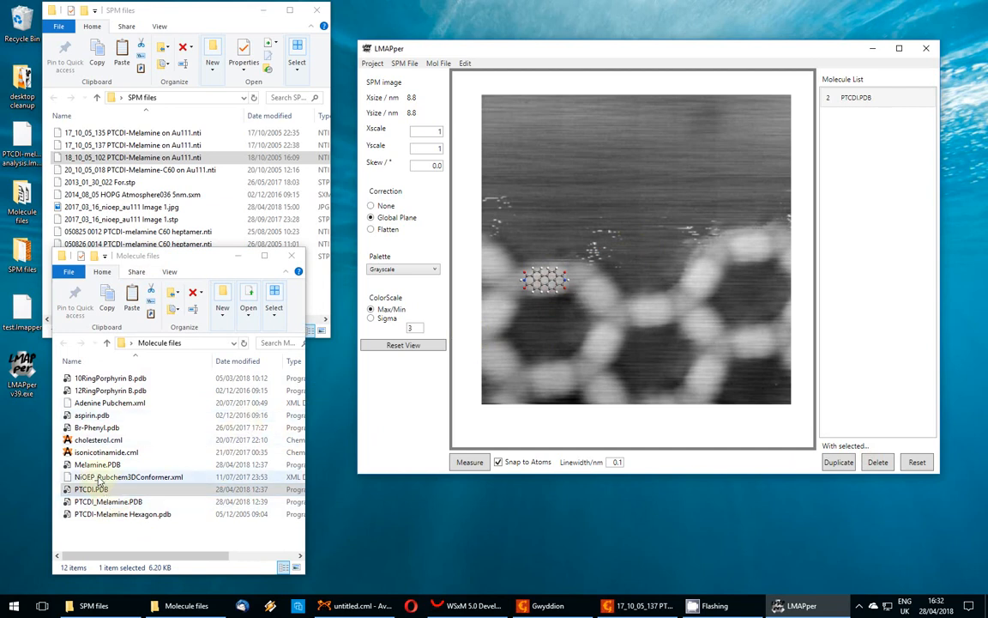
drag(96, 464, 588, 299)
drag(639, 260, 587, 291)
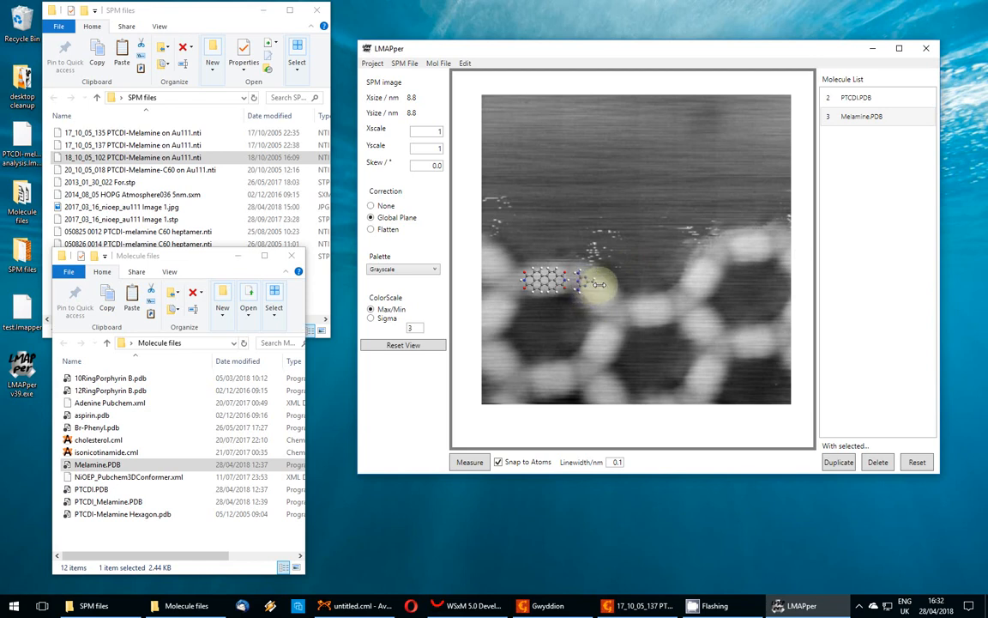
Step: Fine-tune the spacing of the melamine and PTCDI molecules on the image so they sit end to end
scroll(583, 288, up, 3)
drag(582, 291, 586, 283)
scroll(569, 277, down, 3)
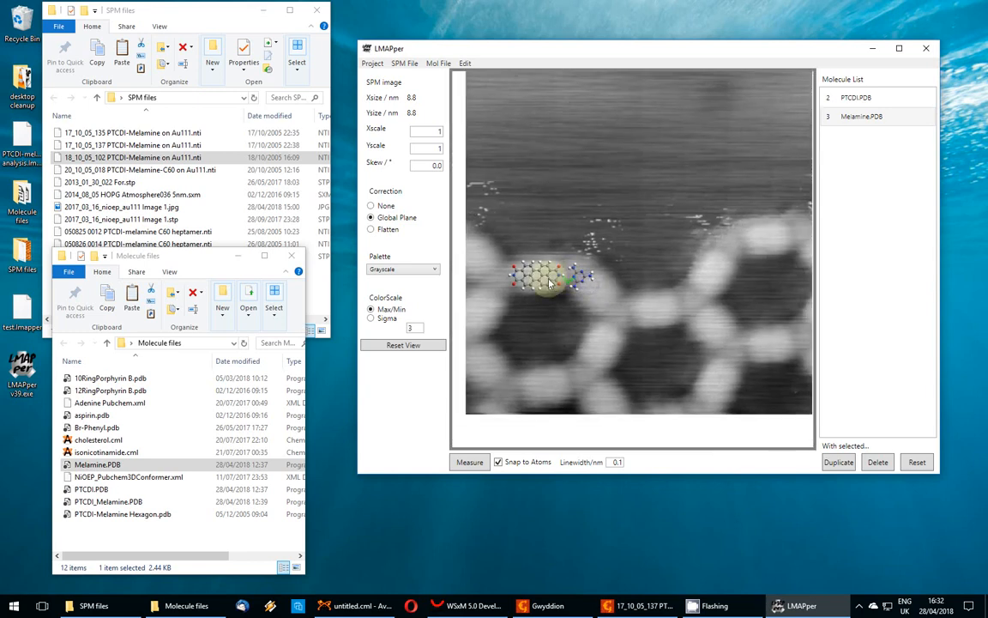
click(539, 284)
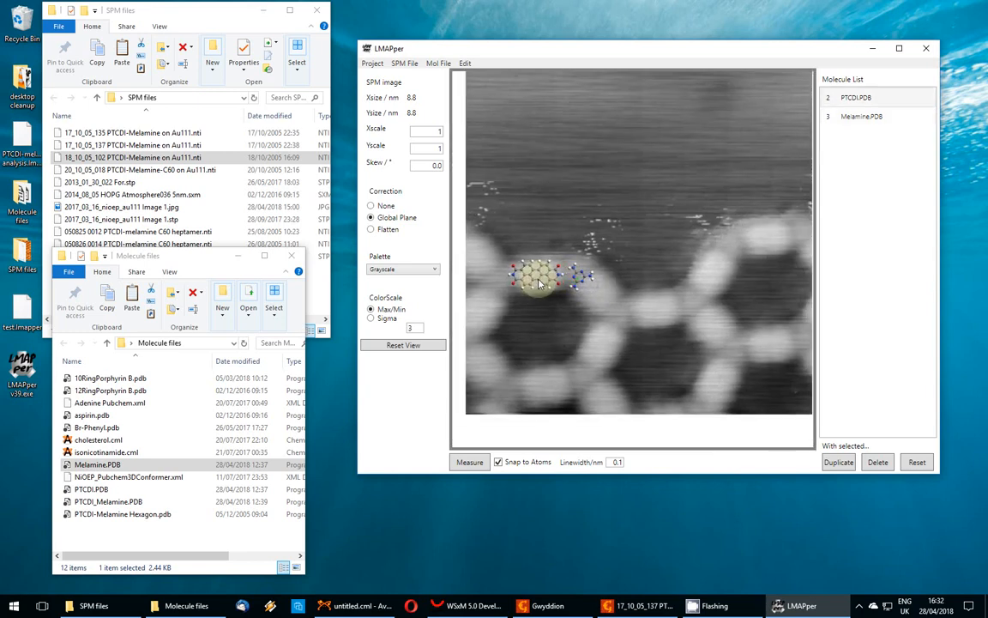
drag(582, 283, 584, 284)
click(584, 284)
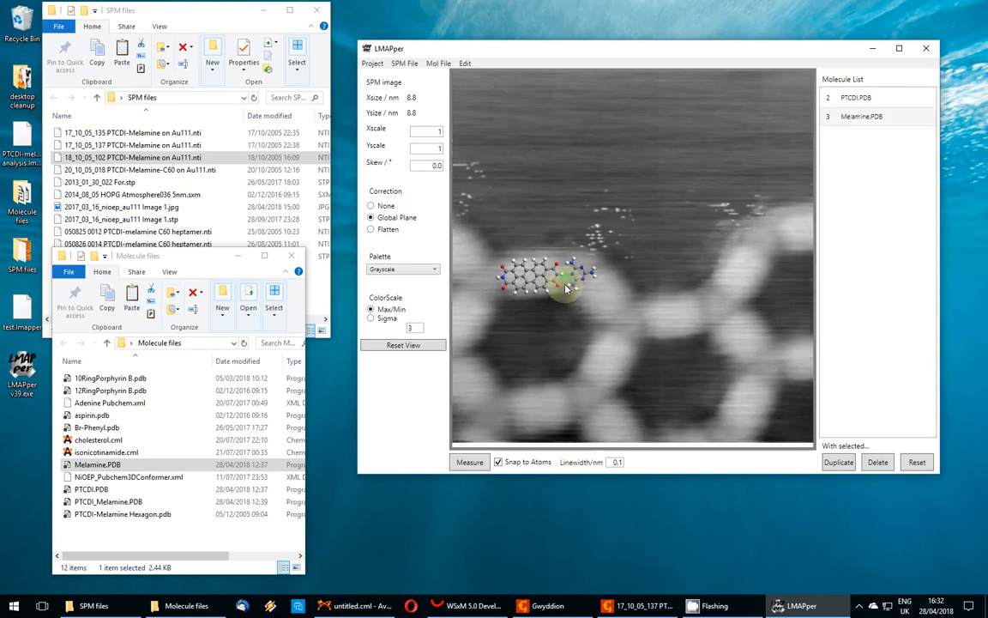
scroll(542, 279, up, 3)
Step: Rotate the PTCDI molecule, reset its orientation, and tilt it again over the bright lobe
click(546, 279)
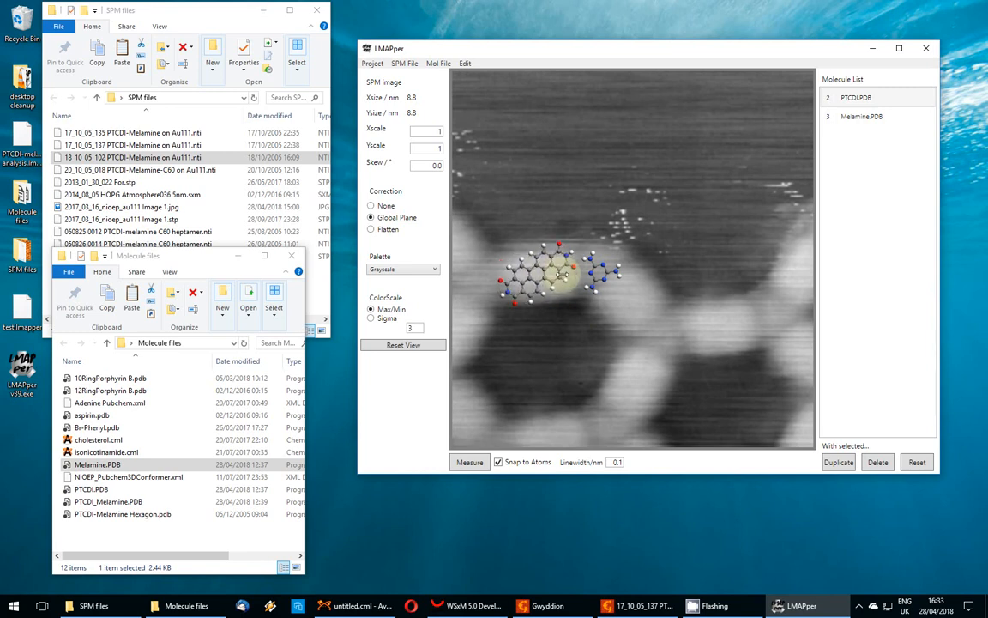
mouse_move(539, 283)
mouse_down()
mouse_move(577, 283)
mouse_move(545, 301)
mouse_move(545, 287)
mouse_move(551, 282)
mouse_move(545, 309)
mouse_move(559, 412)
mouse_move(592, 321)
mouse_move(490, 270)
mouse_move(565, 243)
mouse_move(559, 318)
mouse_move(503, 298)
mouse_move(565, 243)
mouse_move(617, 231)
mouse_move(556, 284)
mouse_up()
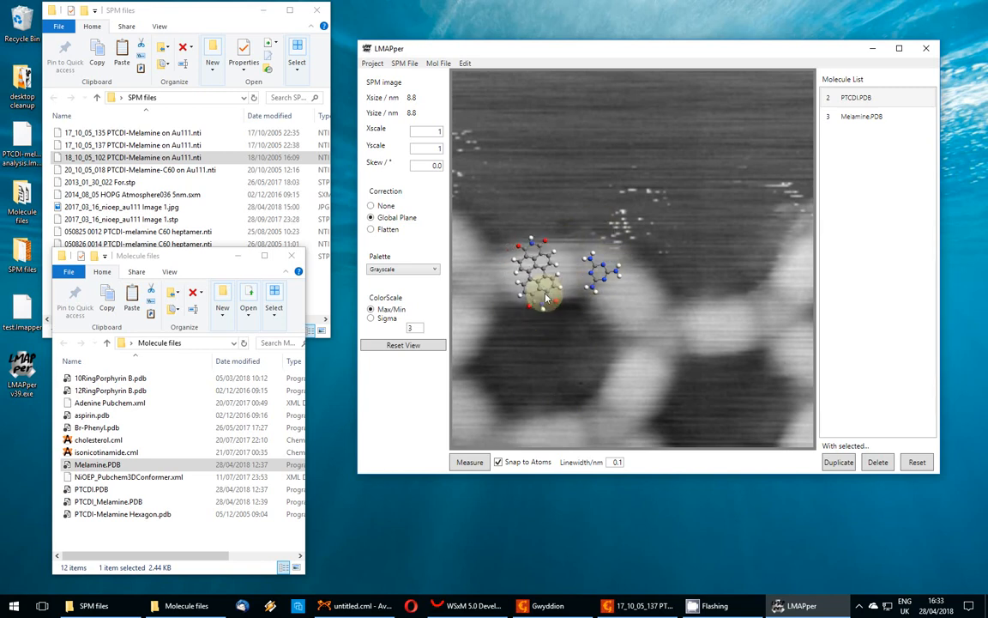
click(916, 463)
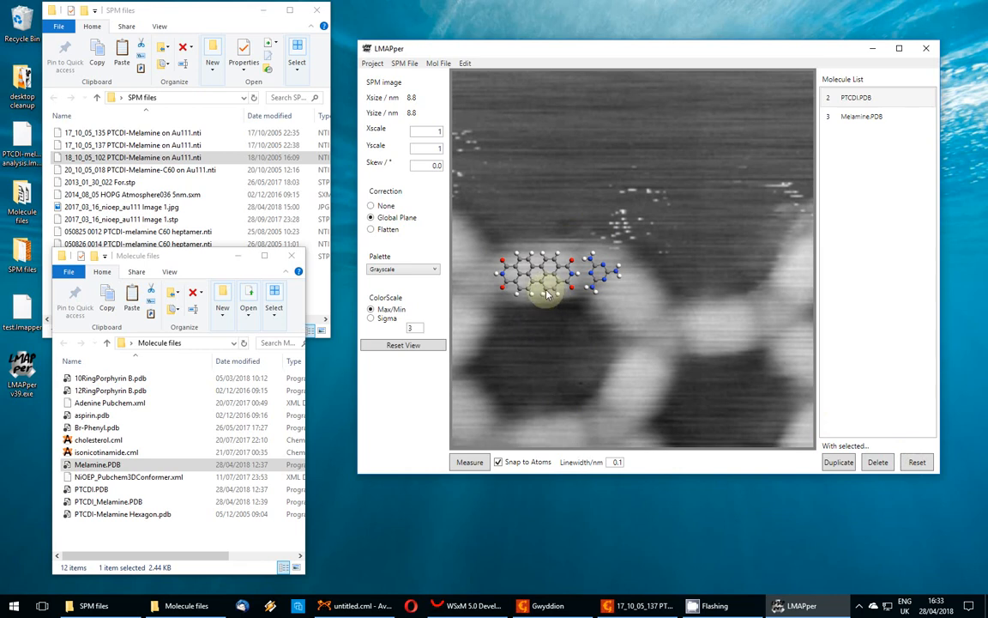
drag(546, 295, 535, 249)
Step: Undo the PTCDI molecule's recent rotations and redo them until its tilted orientation is restored
click(466, 64)
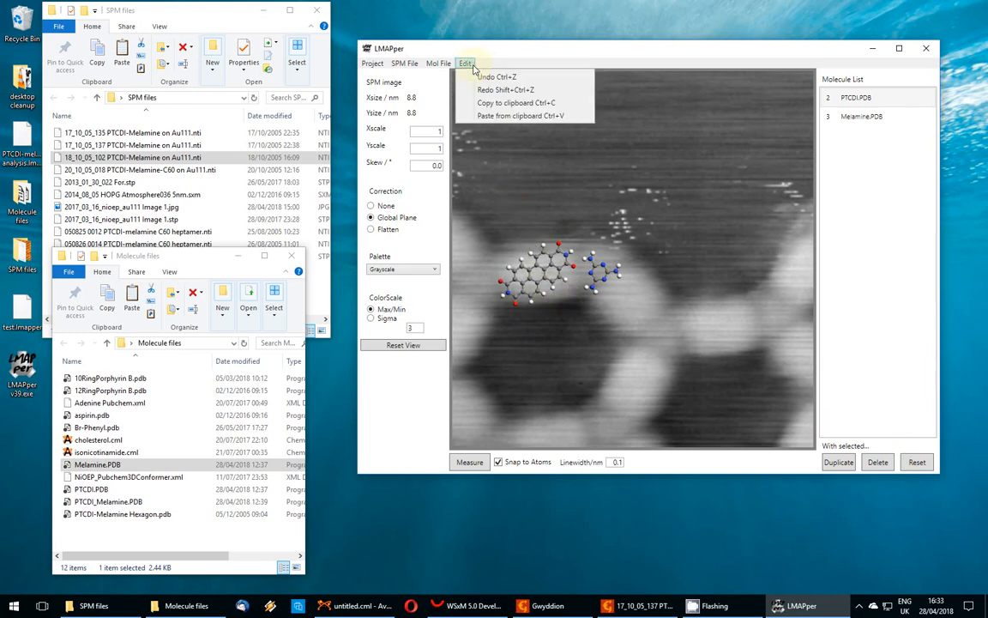
click(518, 65)
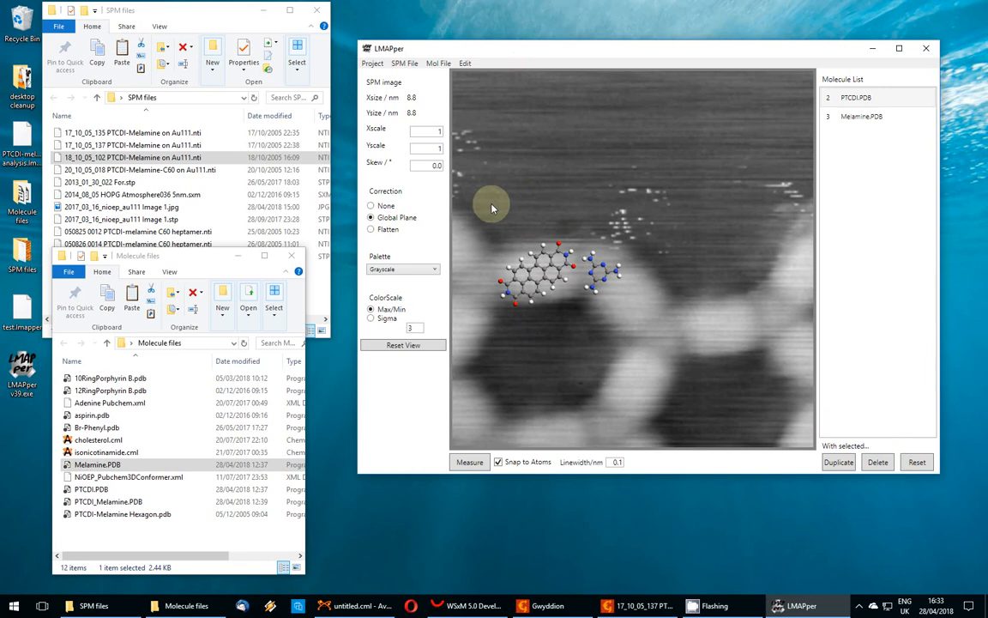
key(ctrl+z)
key(ctrl+y)
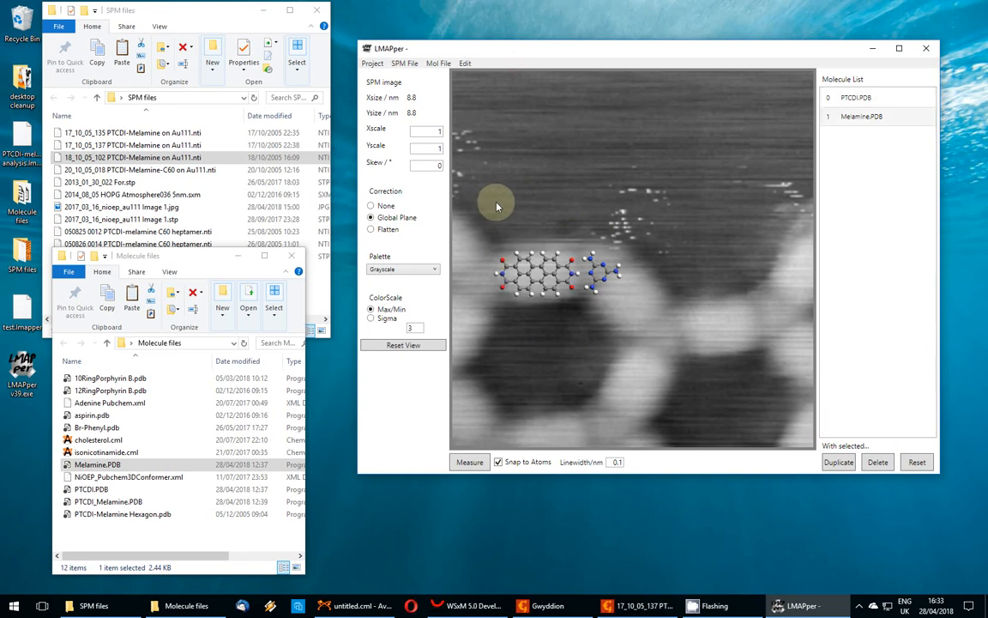
click(467, 65)
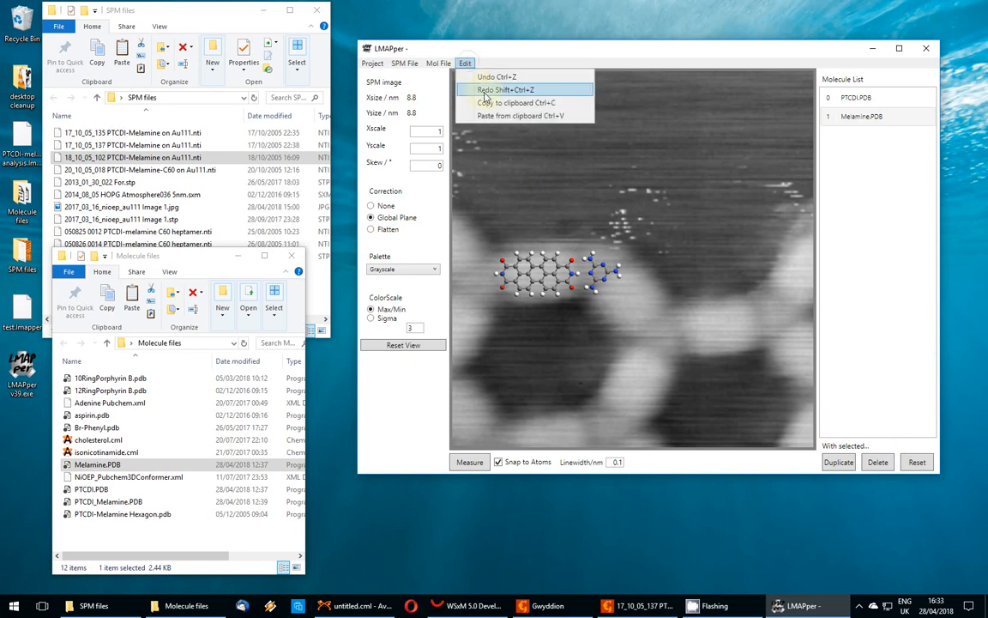
click(486, 88)
click(468, 65)
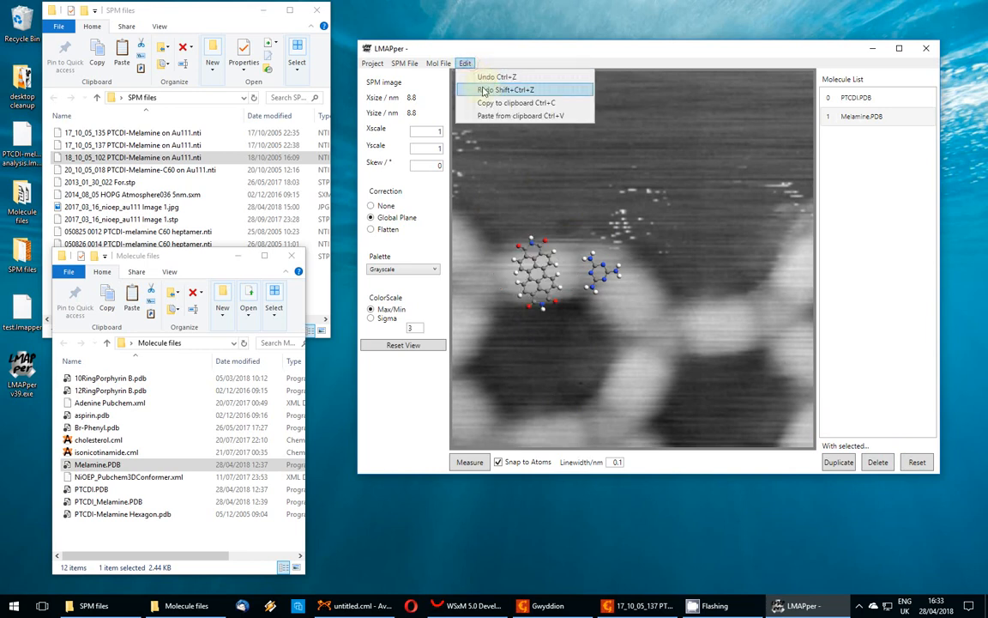
click(485, 86)
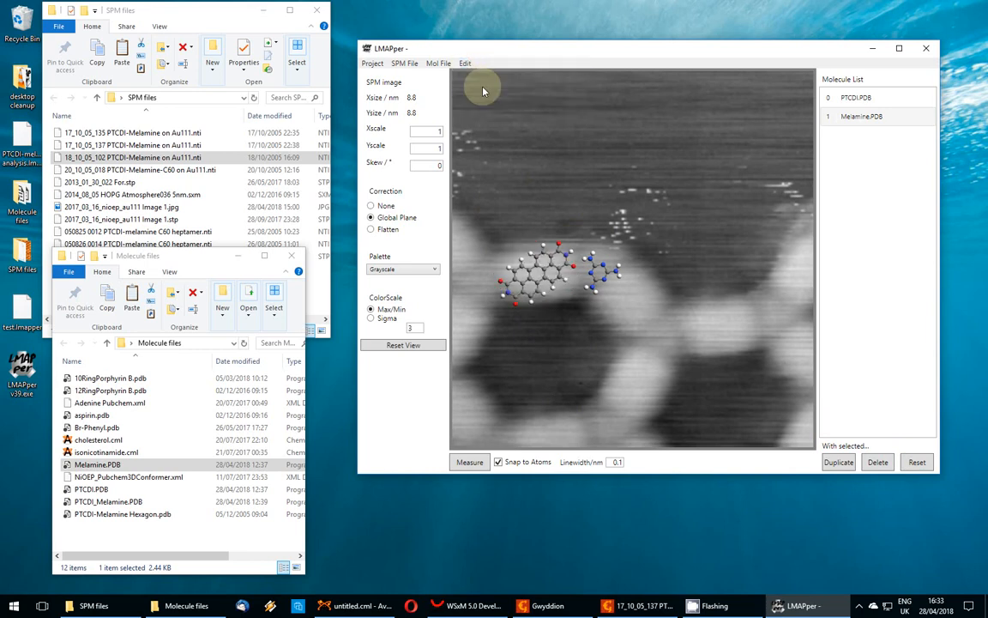
Step: Rotate the PTCDI molecule to a slight tilt so it follows the bright lobe towards the melamine
click(553, 285)
mouse_move(554, 286)
mouse_down()
mouse_move(533, 283)
mouse_move(547, 291)
mouse_up()
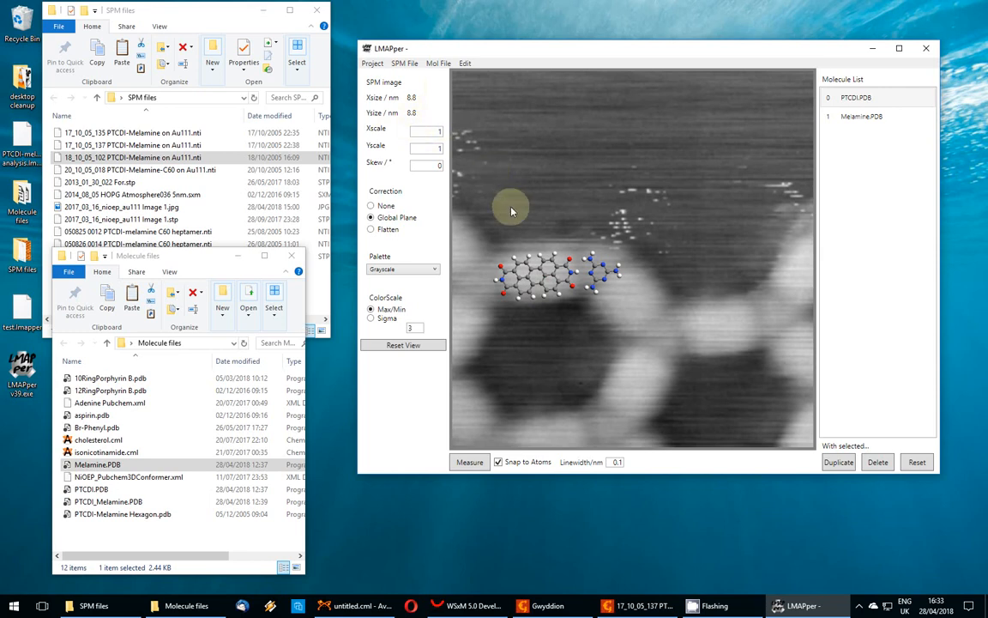
Step: Set the SPM image's Xscale to 1.1 and its Yscale to 1.3
scroll(512, 209, down, 1)
scroll(489, 204, up, 2)
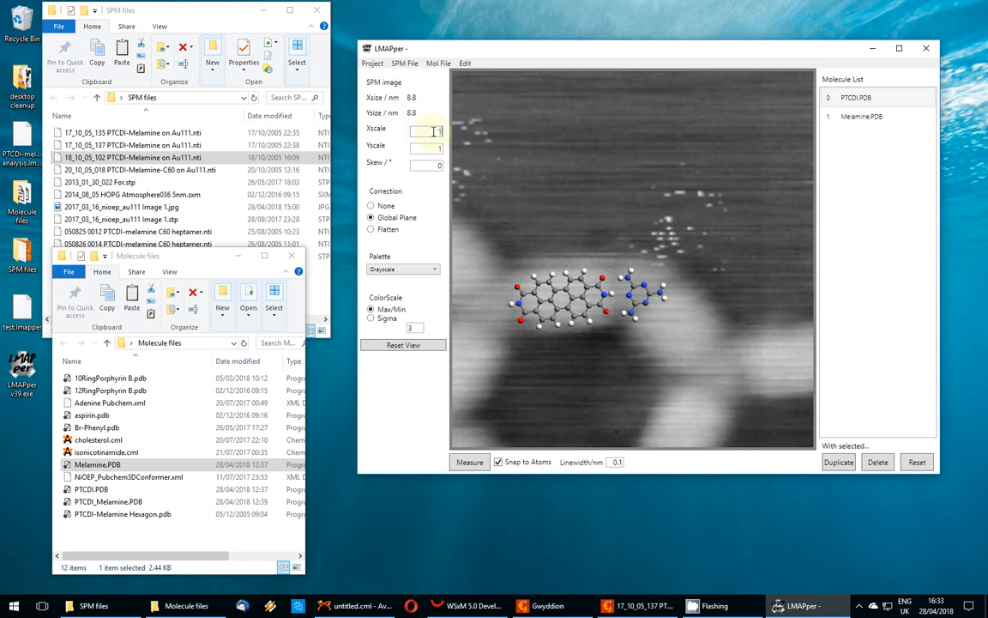
key(Return)
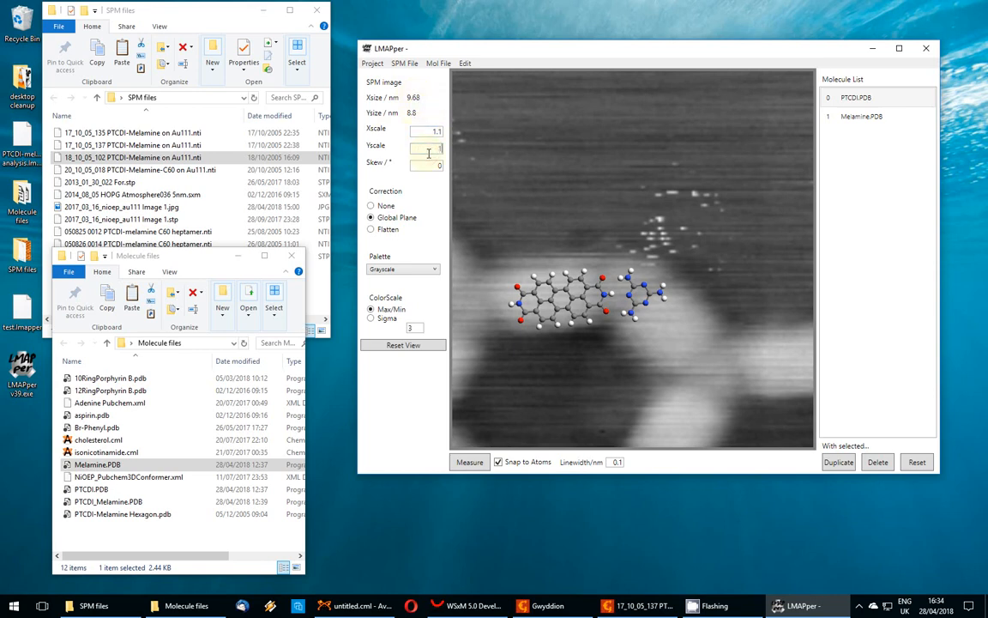
click(429, 150)
text(1.3)
key(Return)
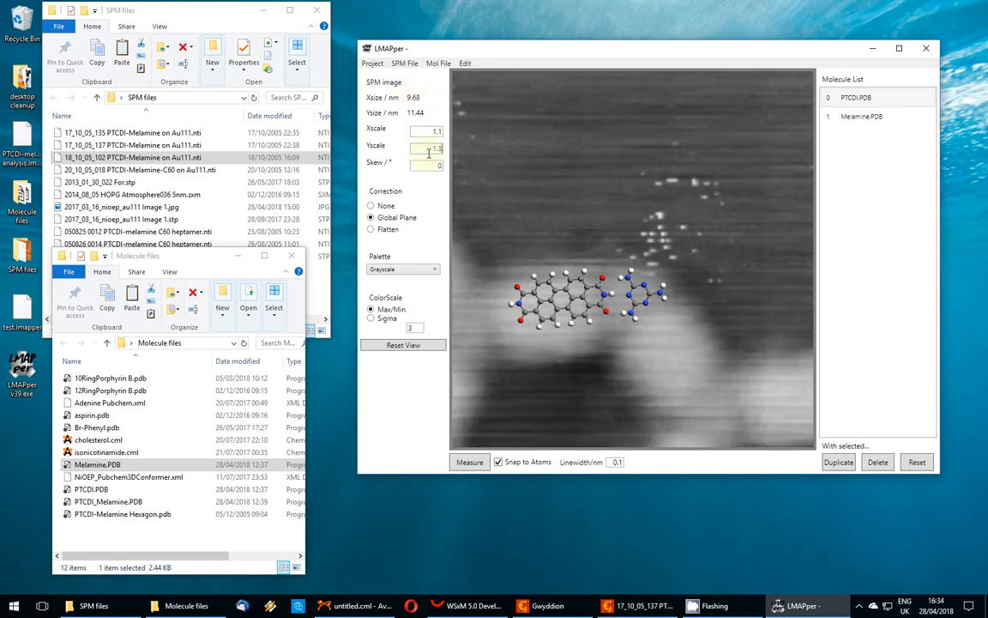
Step: Set the SPM image's skew to 5 degrees
scroll(751, 394, up, 5)
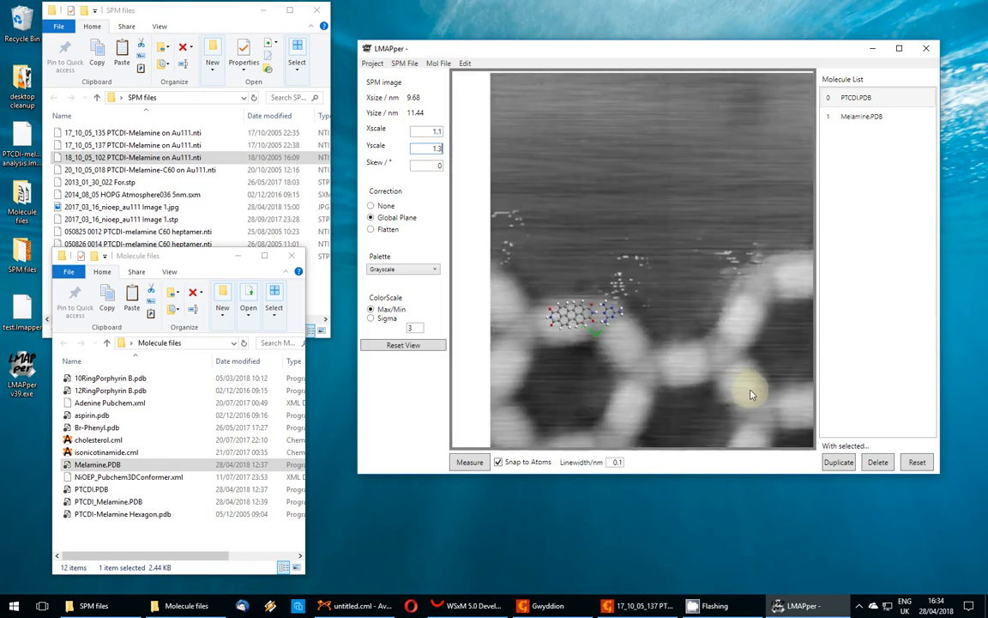
scroll(525, 257, down, 3)
scroll(549, 267, down, 2)
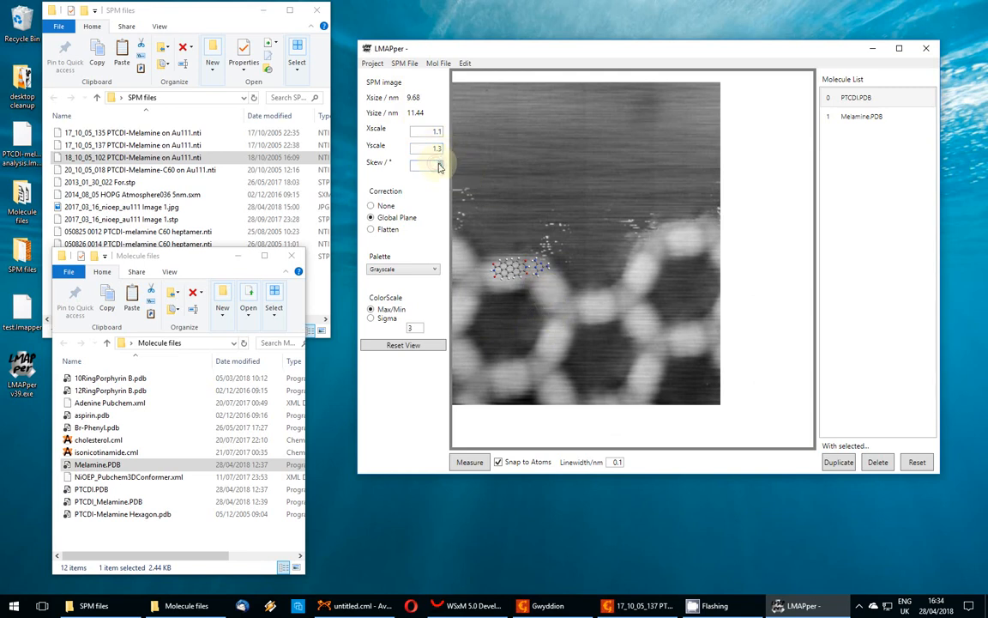
key(Return)
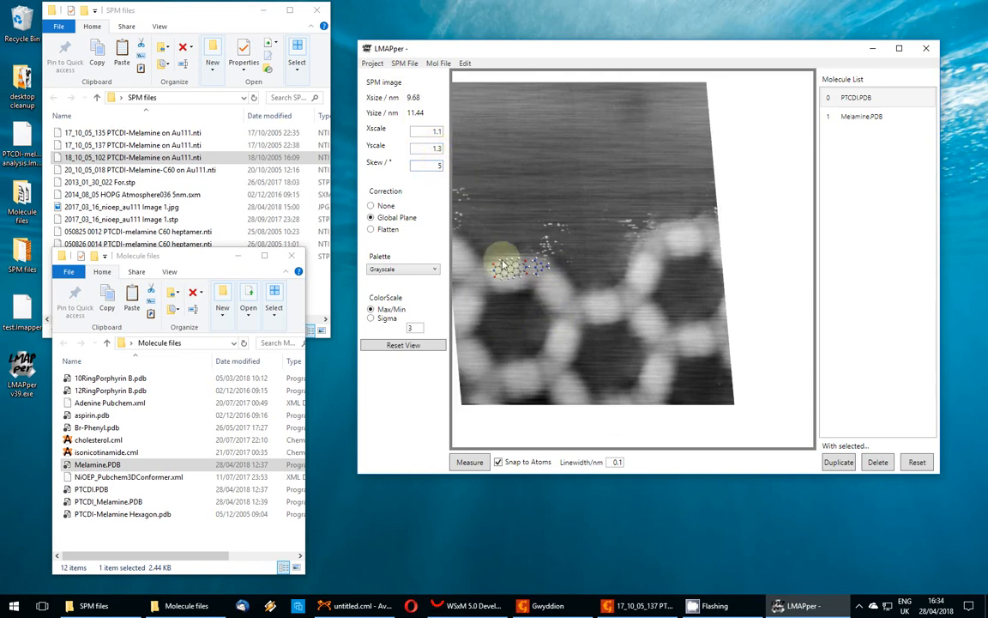
Step: Realign the PTCDI molecule with the bright lobe on the rescaled image and move the melamine next to its right end
scroll(486, 307, up, 3)
scroll(502, 297, down, 3)
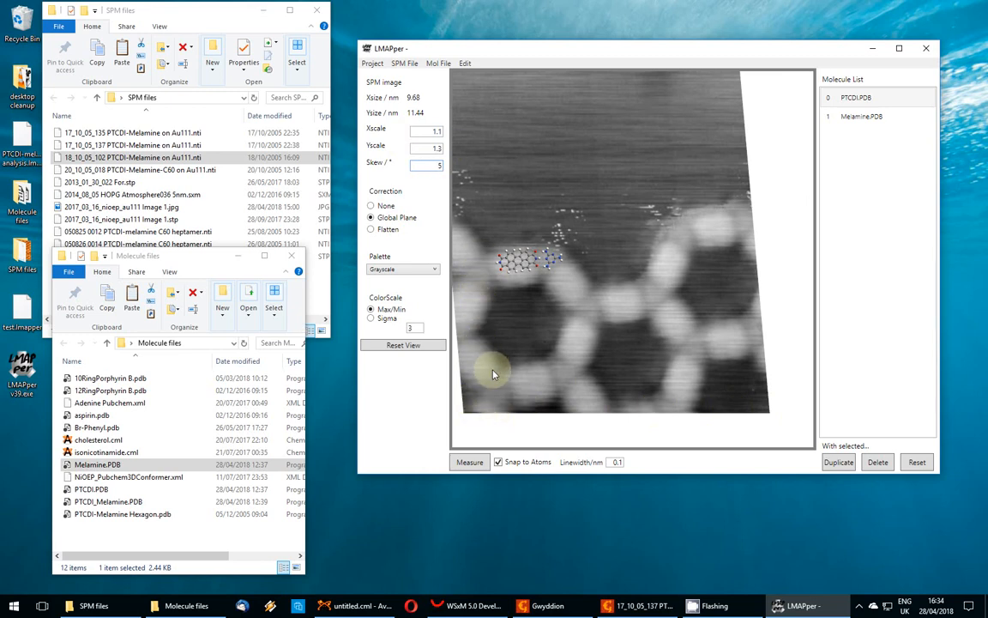
drag(525, 273, 521, 274)
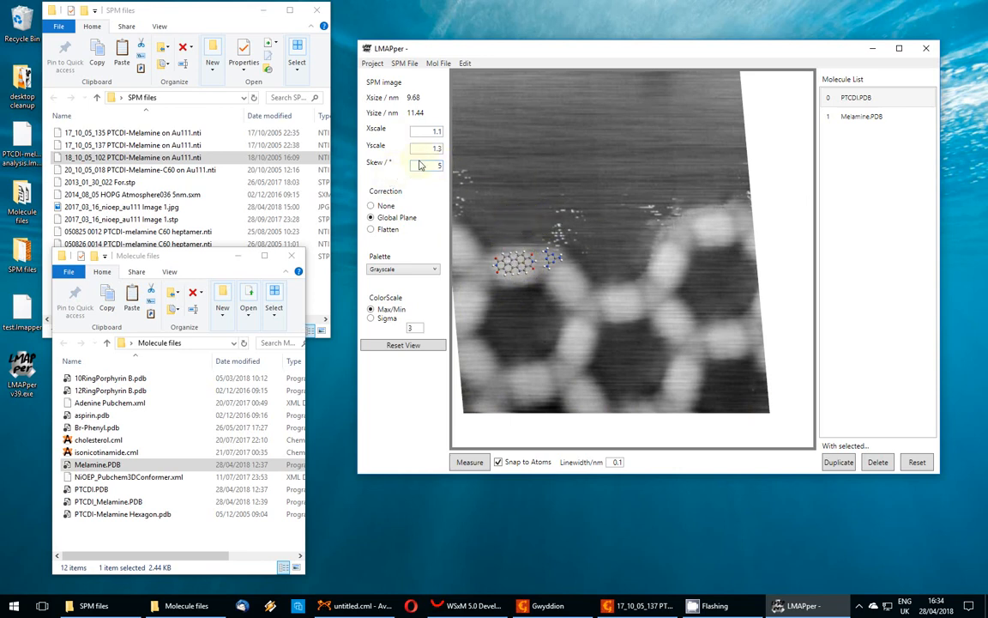
scroll(480, 268, up, 3)
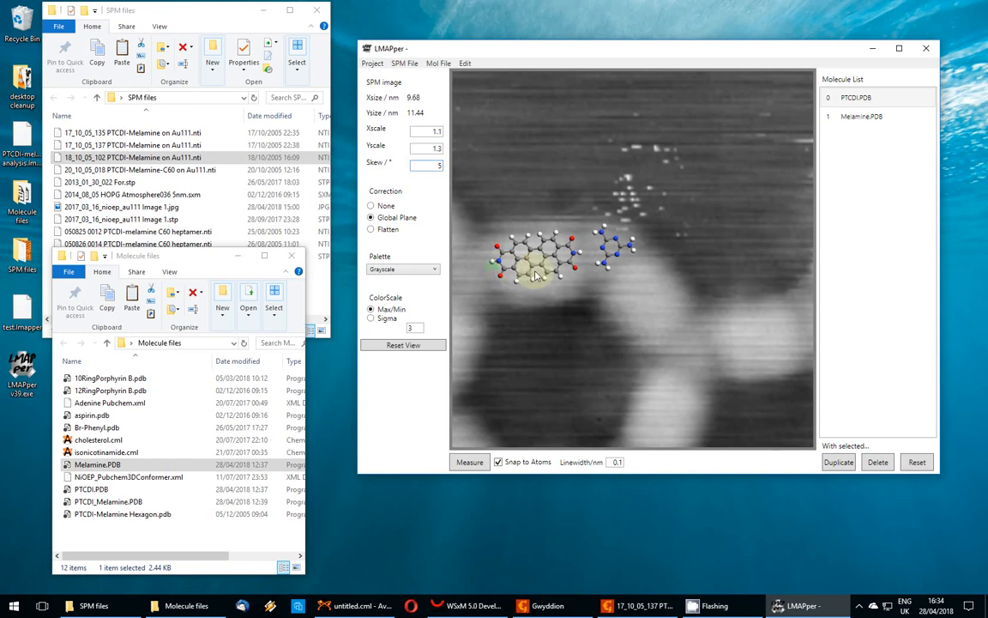
drag(544, 264, 541, 273)
right_drag(542, 273, 559, 273)
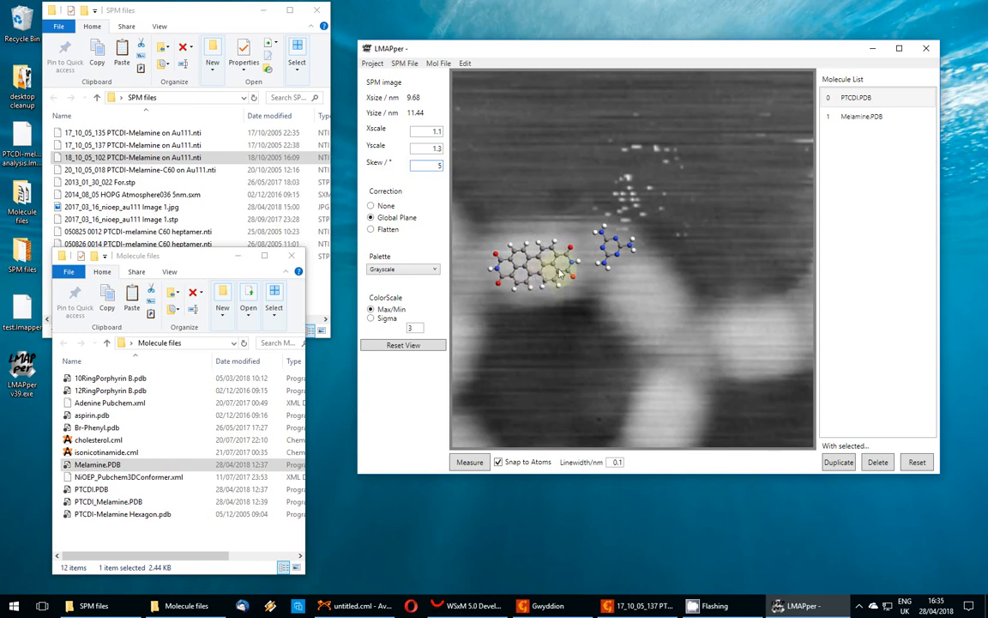
drag(610, 255, 604, 266)
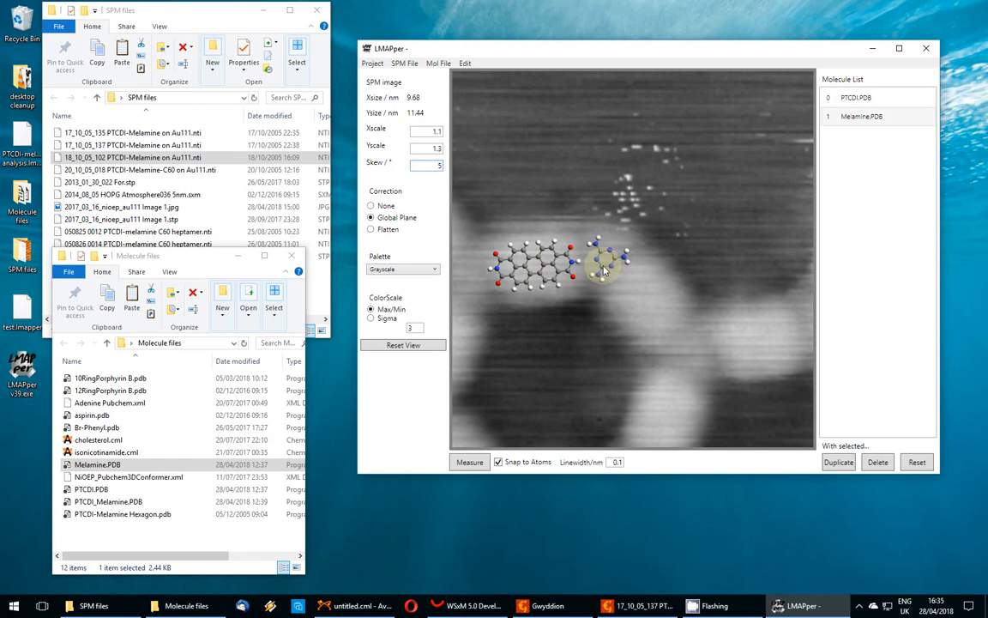
Step: Duplicate the PTCDI molecule and move the copy onto the neighbouring bright lobe below and right of the melamine
click(542, 280)
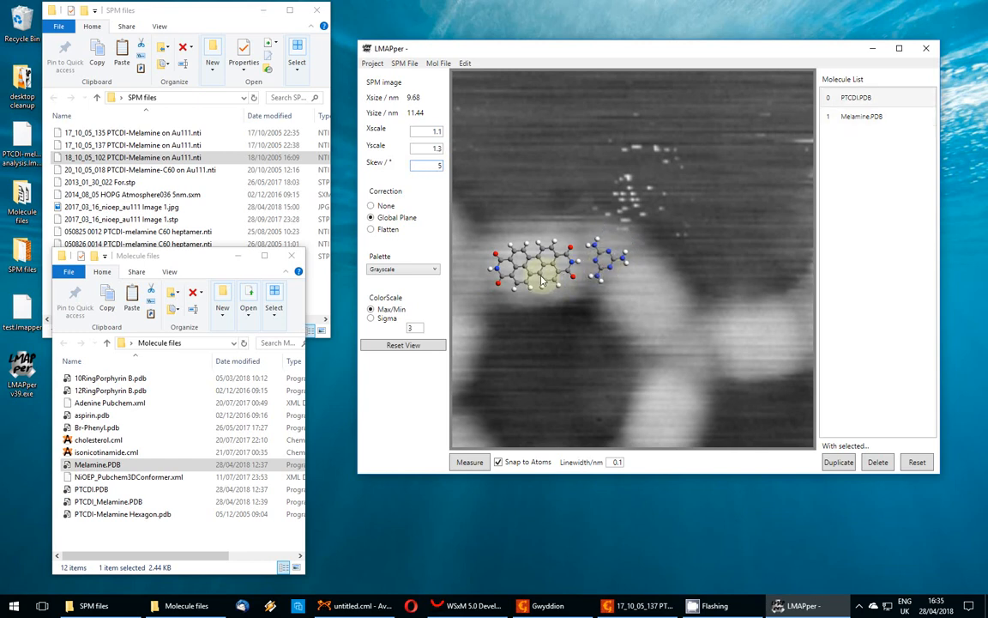
click(839, 461)
drag(657, 283, 666, 311)
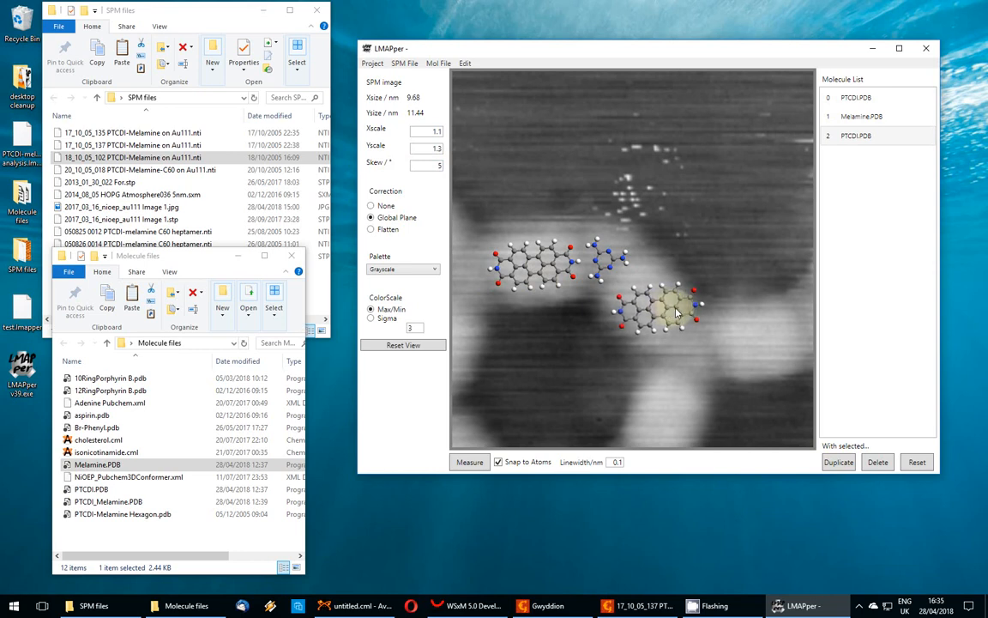
Step: Rotate the PTCDI copy to follow its sloping bright lobe and shift it so its upper end meets the melamine
right_drag(677, 308, 660, 316)
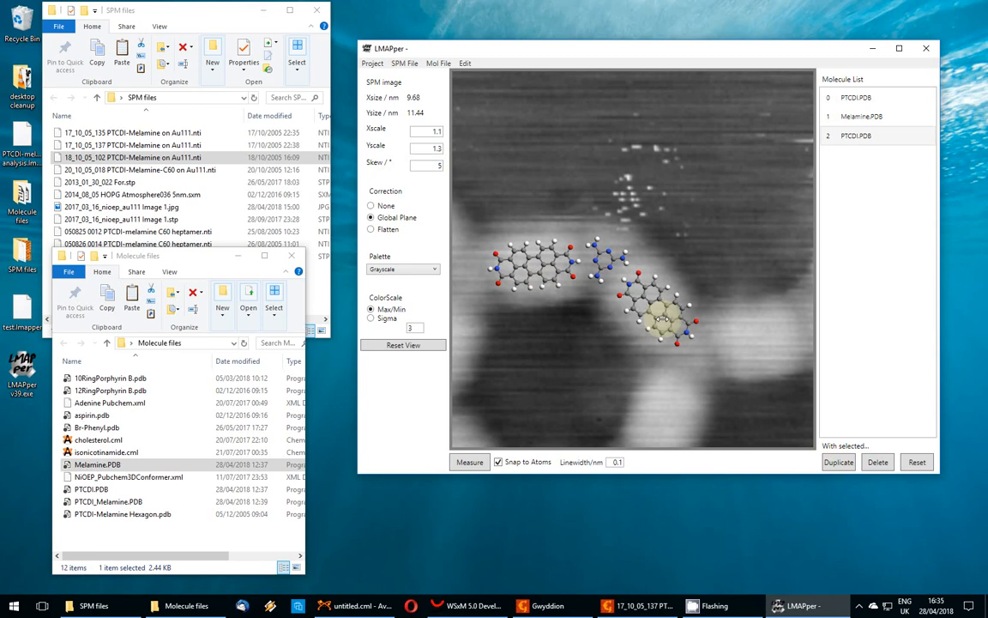
right_drag(659, 317, 669, 314)
drag(669, 314, 629, 262)
click(624, 261)
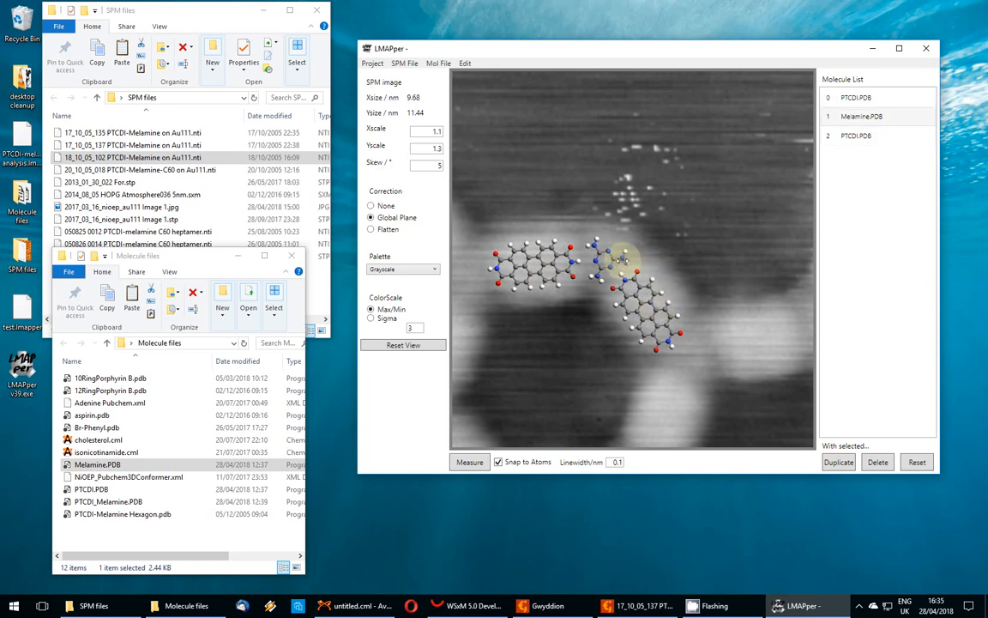
scroll(633, 284, down, 5)
scroll(676, 371, up, 4)
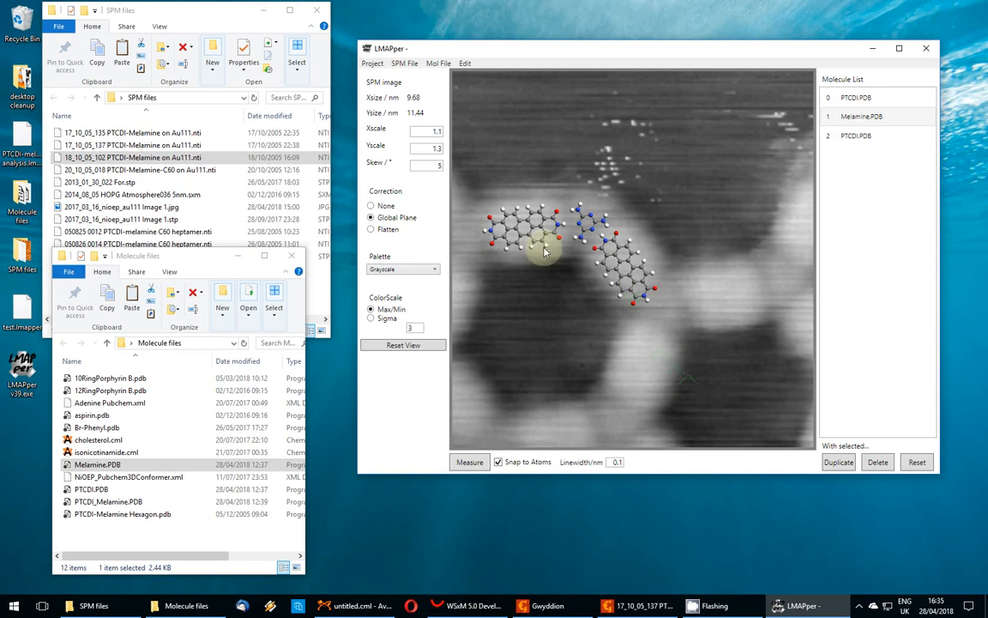
Step: Duplicate the first PTCDI molecule and move the copy onto the near-horizontal bright lobe at the bottom of the same ring
click(485, 221)
click(850, 466)
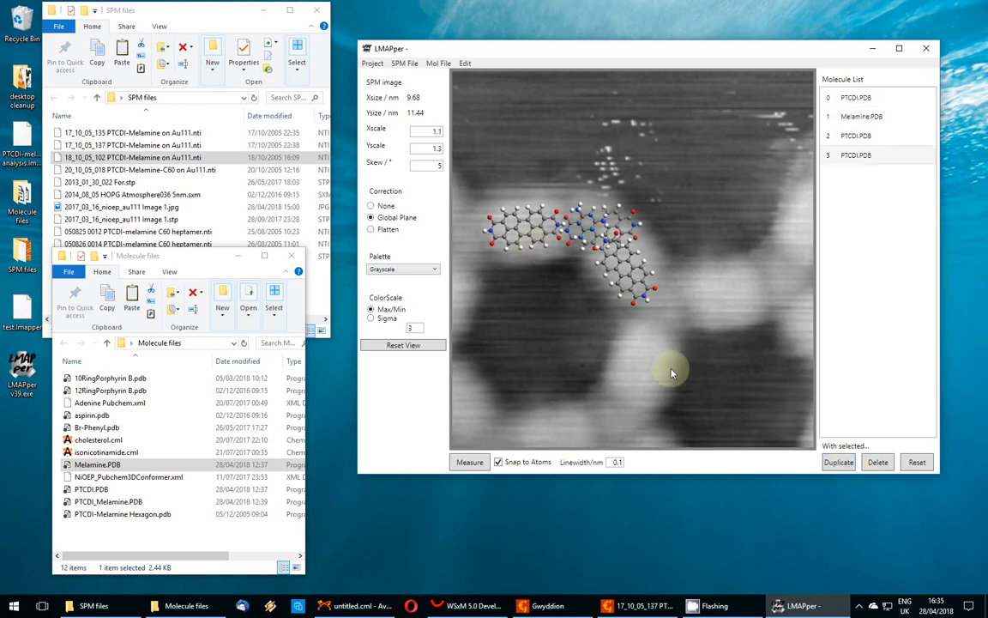
drag(632, 221, 581, 435)
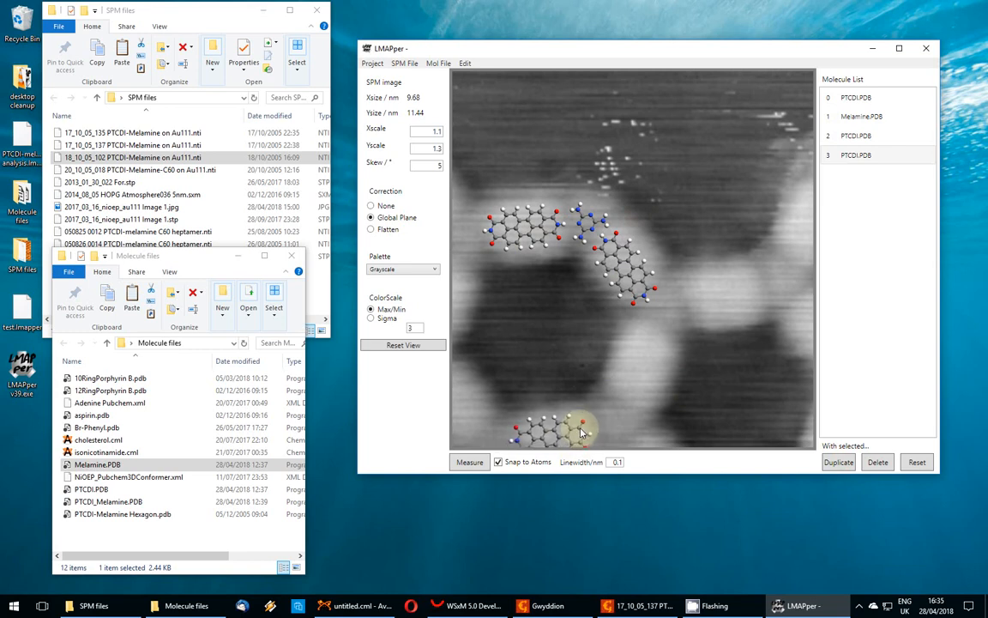
scroll(577, 427, up, 3)
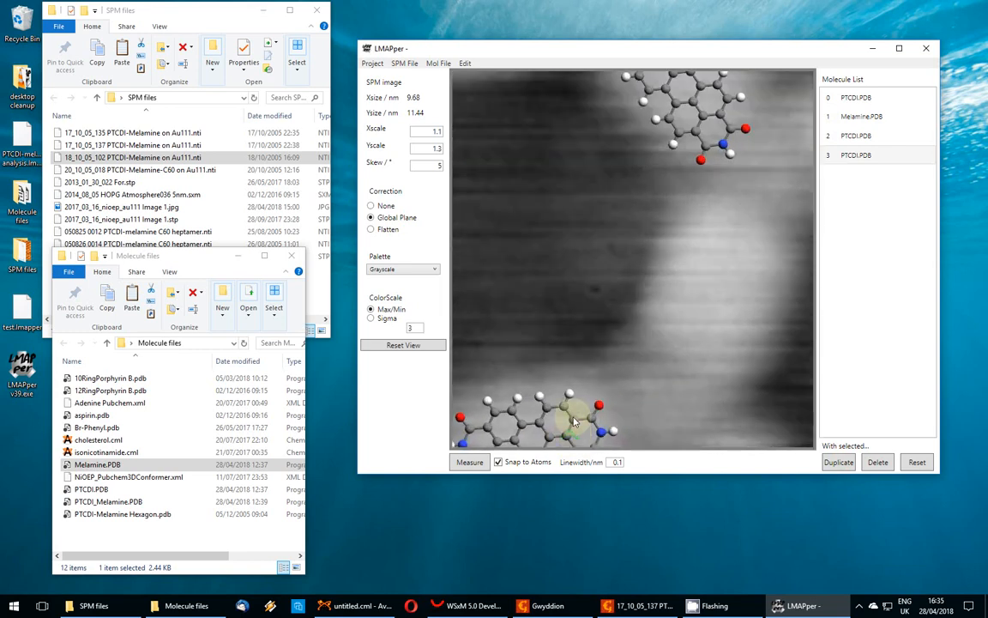
scroll(575, 423, down, 3)
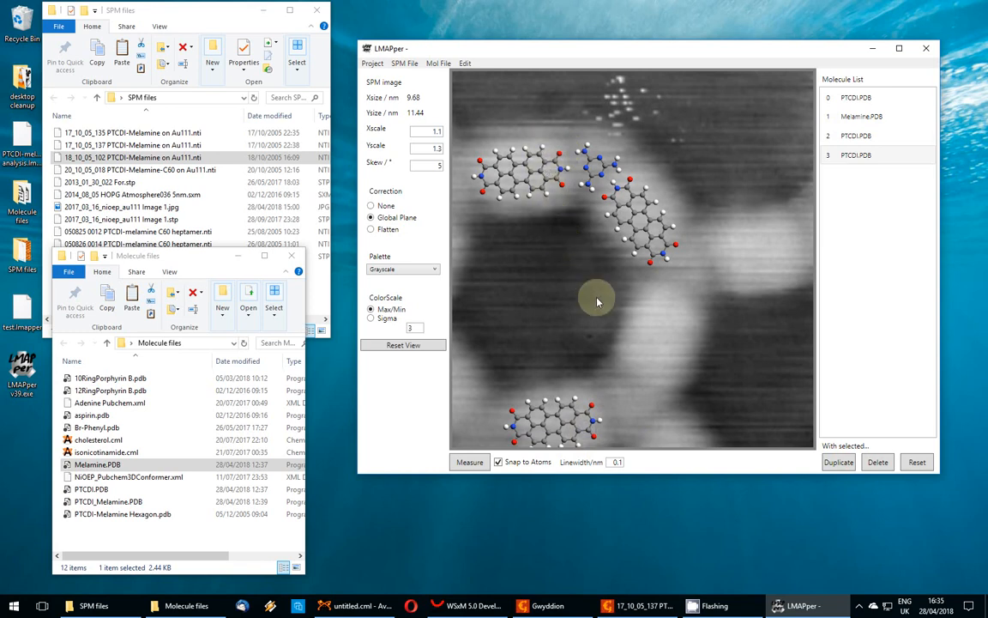
Step: Examine how the three PTCDI molecules and the melamine fit the lobes and junctions of the hexagonal network
scroll(615, 359, down, 5)
scroll(596, 387, up, 6)
scroll(596, 390, down, 2)
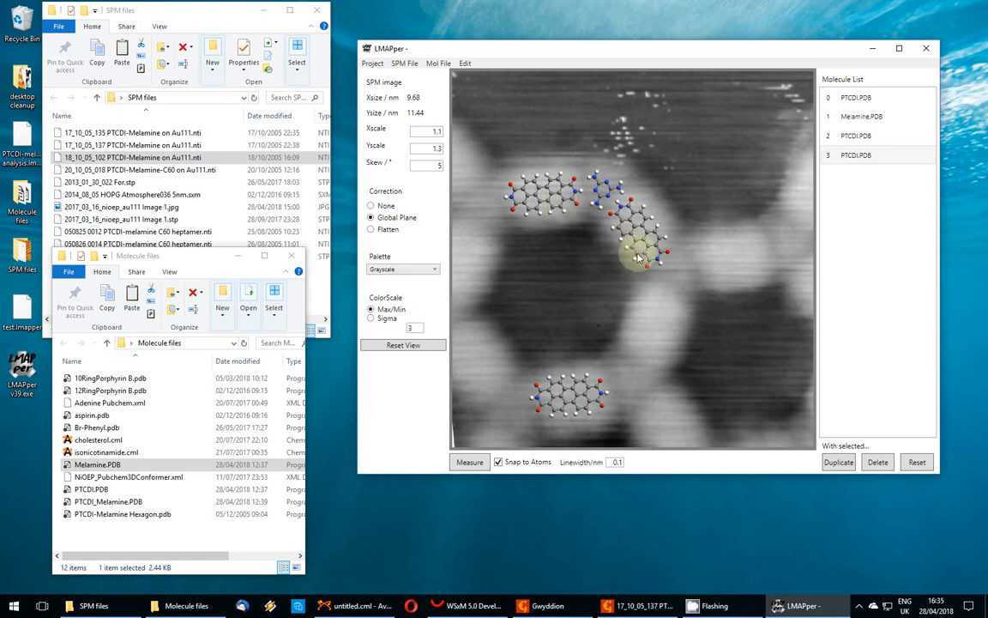
click(604, 199)
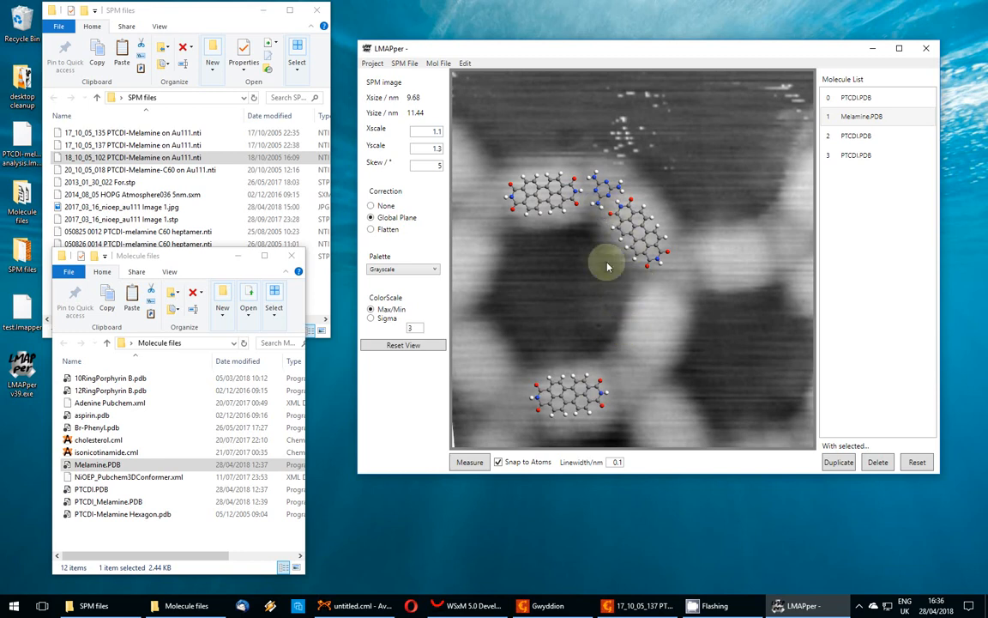
scroll(612, 362, up, 6)
scroll(613, 362, down, 5)
scroll(612, 363, down, 2)
scroll(632, 397, up, 4)
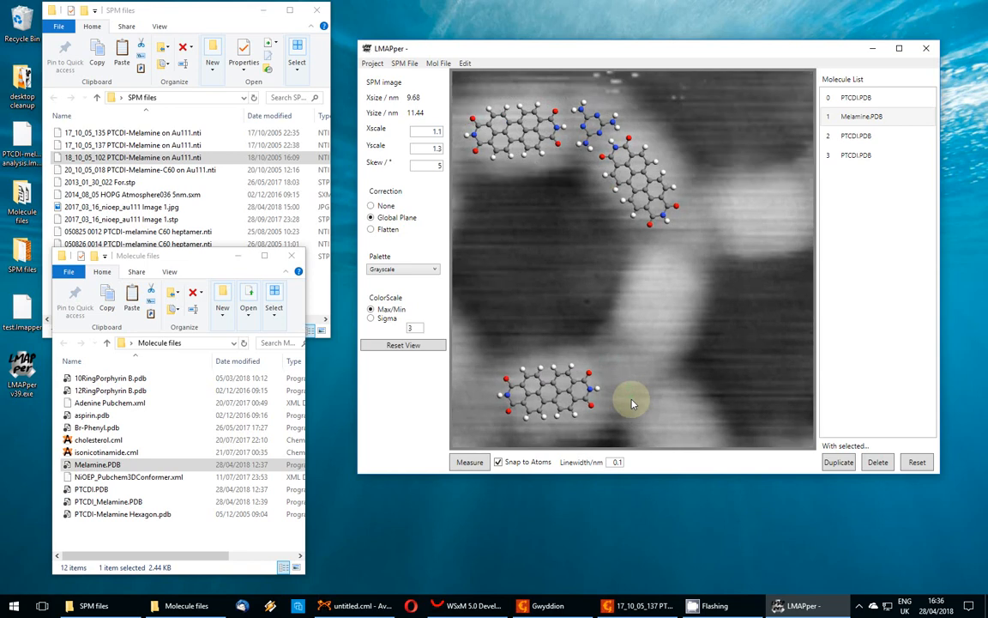
scroll(633, 403, down, 1)
scroll(584, 315, up, 3)
scroll(584, 316, down, 3)
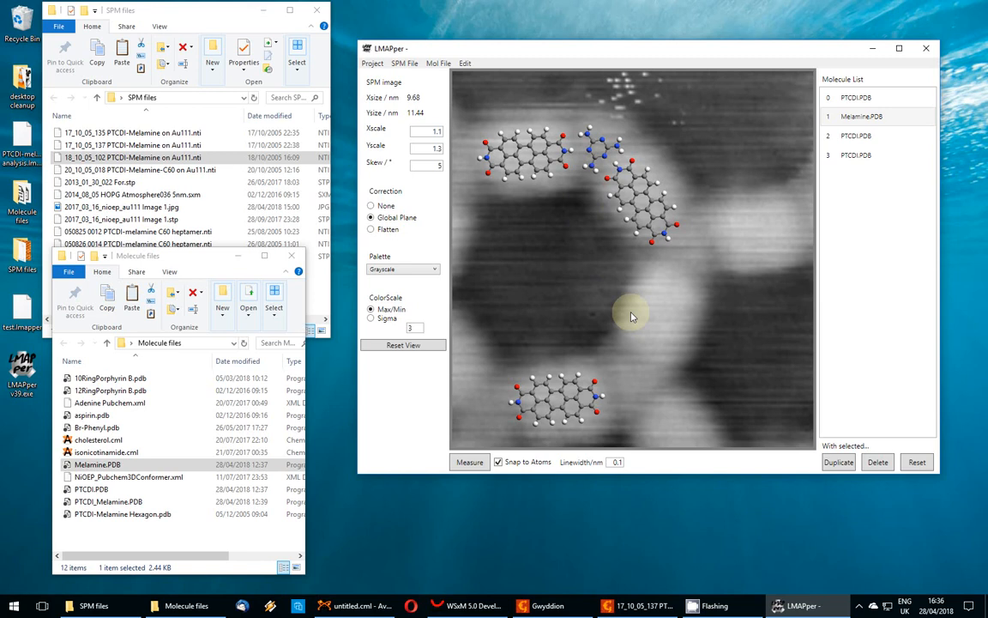
scroll(632, 311, down, 4)
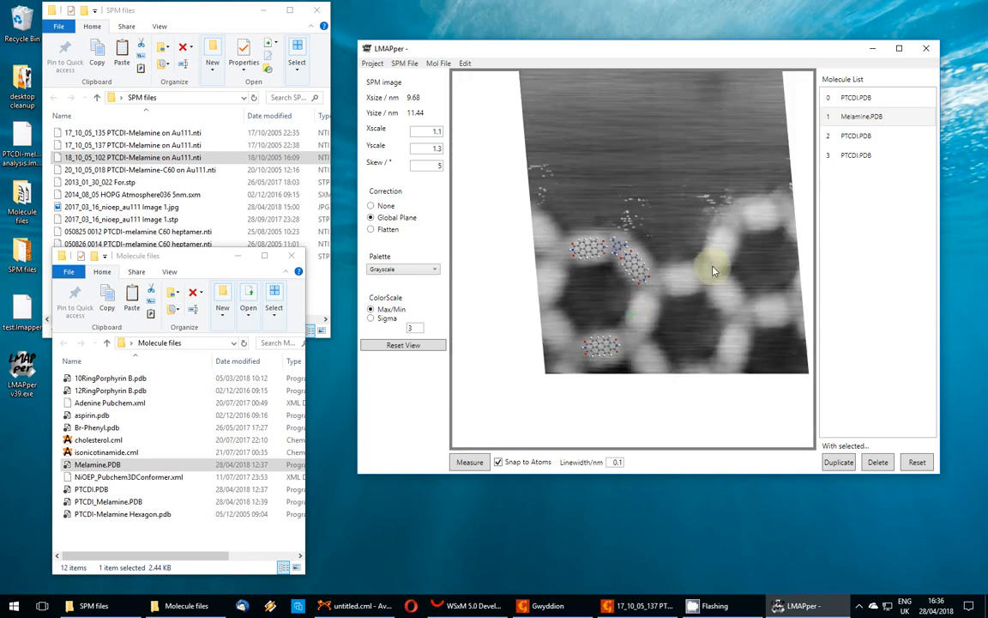
scroll(713, 271, up, 3)
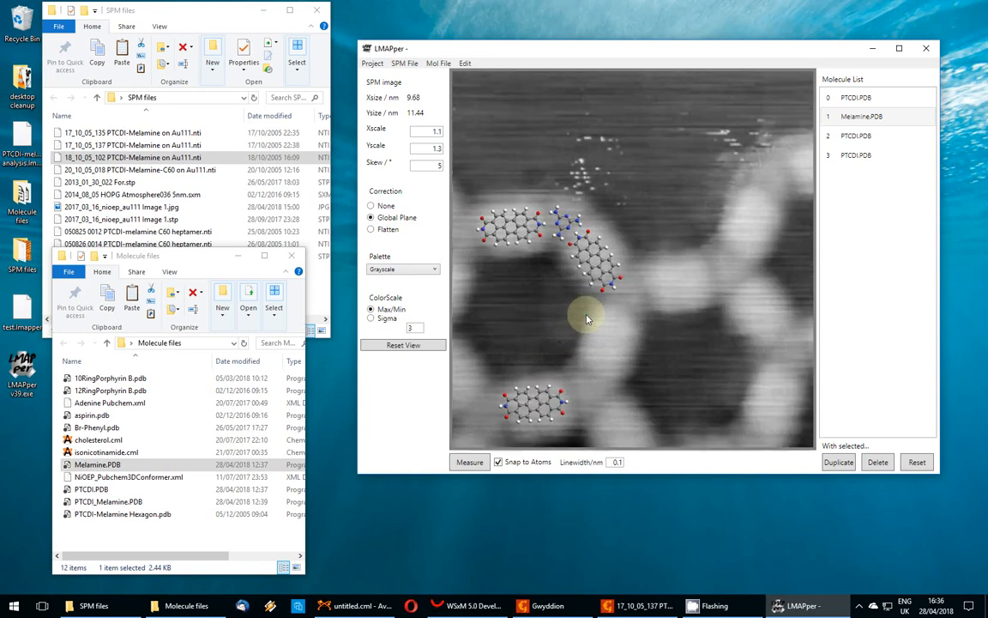
scroll(595, 399, up, 3)
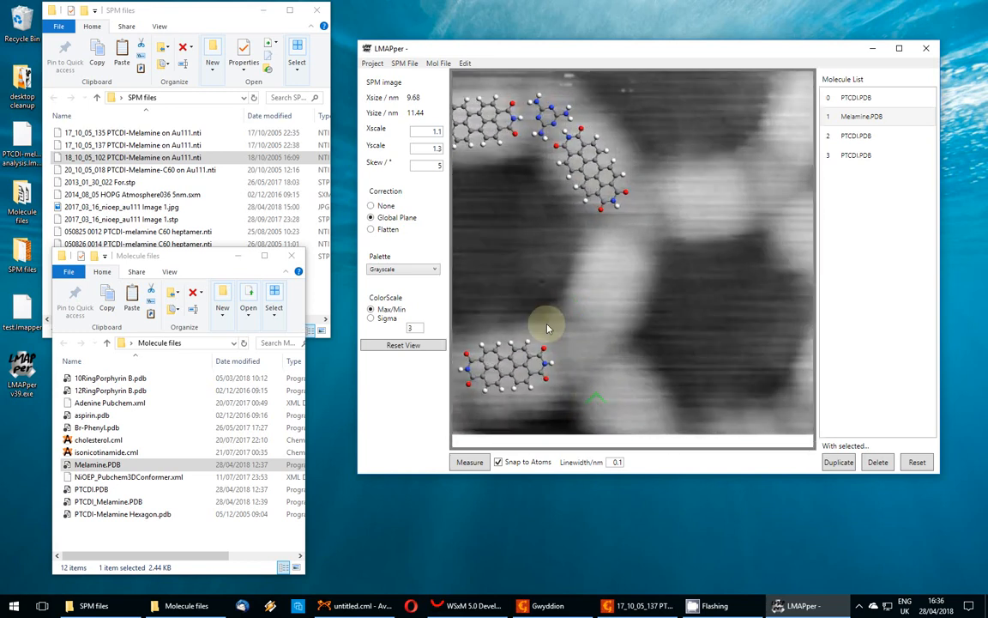
Step: Duplicate the sloping PTCDI molecule and place the copy, rotated to match, on the ring's lobe directly below it
click(600, 199)
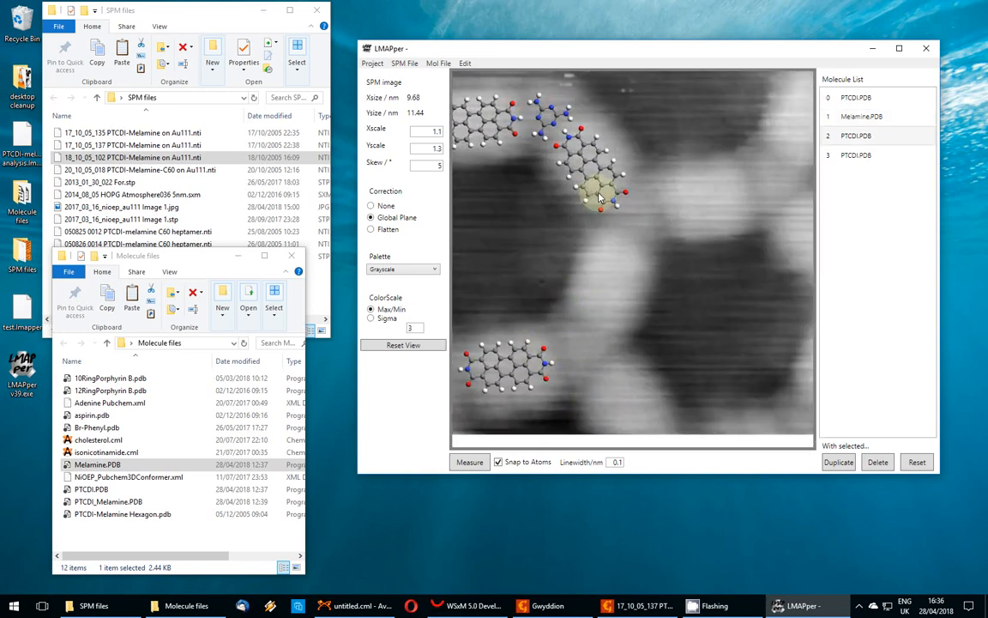
scroll(591, 296, down, 5)
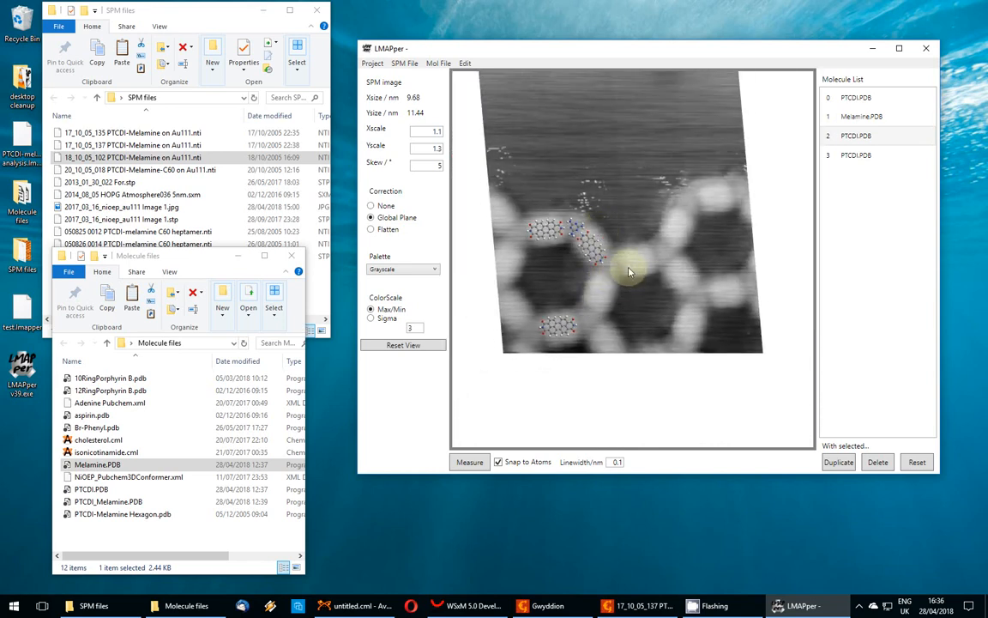
scroll(589, 298, up, 4)
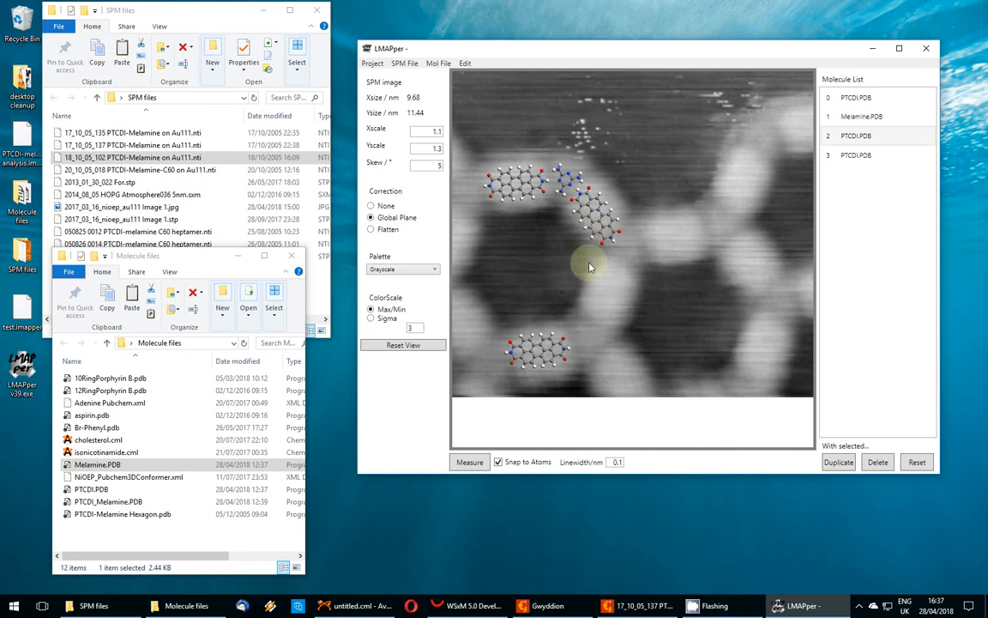
scroll(601, 281, down, 3)
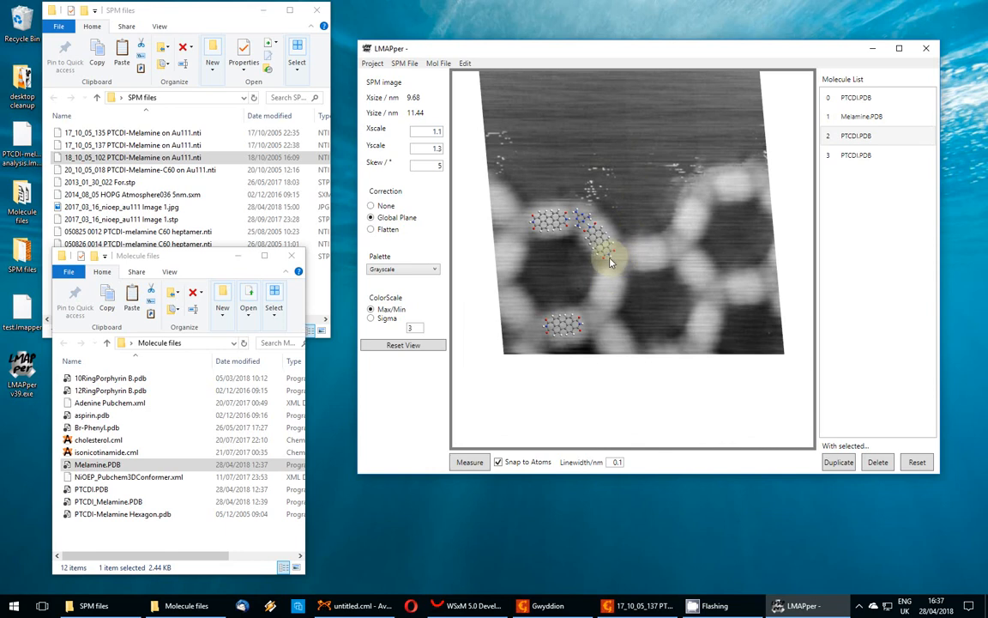
scroll(605, 257, up, 2)
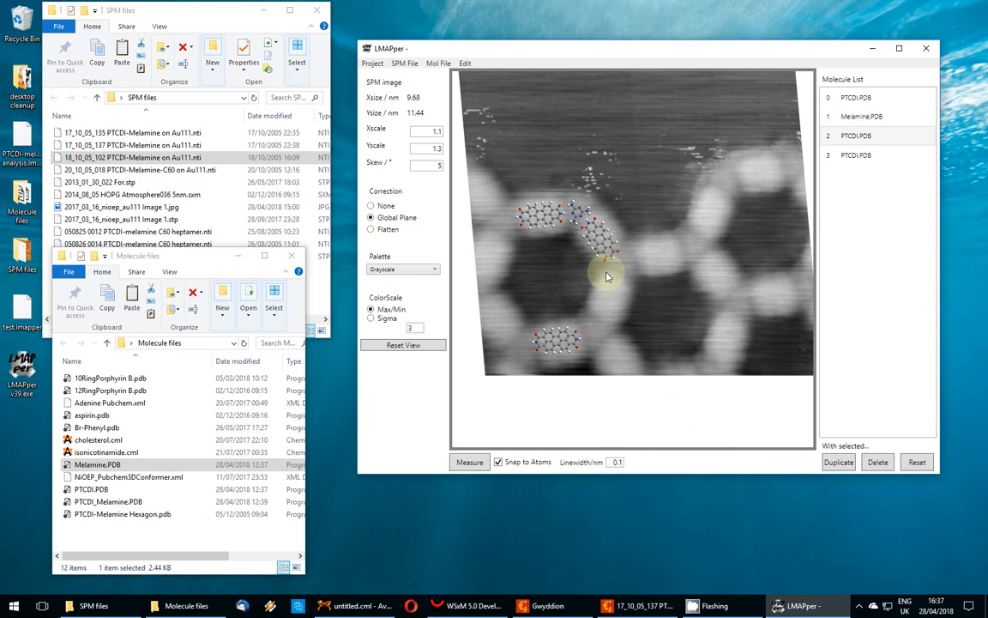
scroll(616, 262, up, 2)
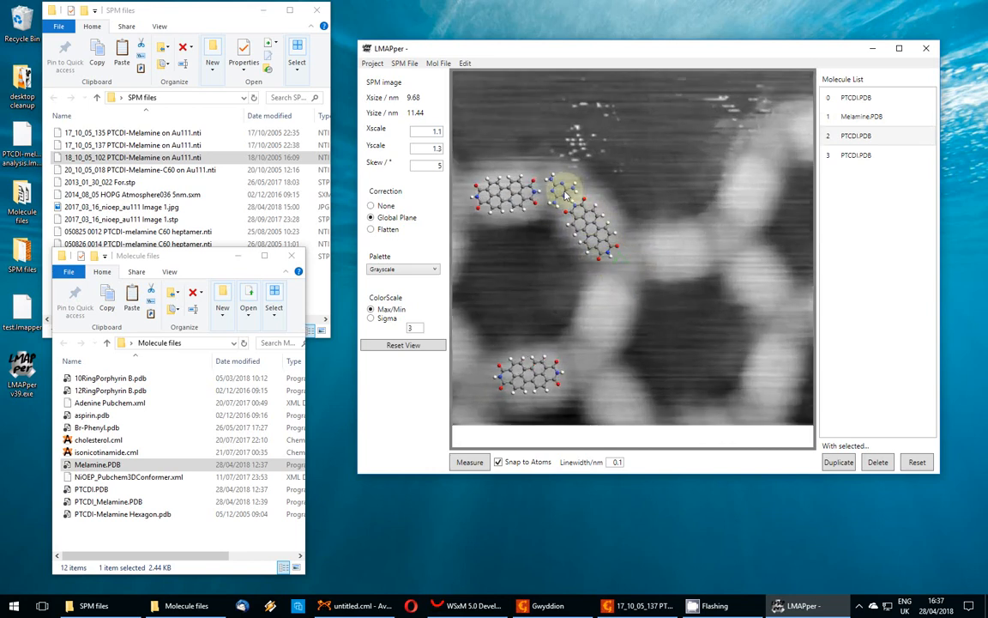
click(847, 468)
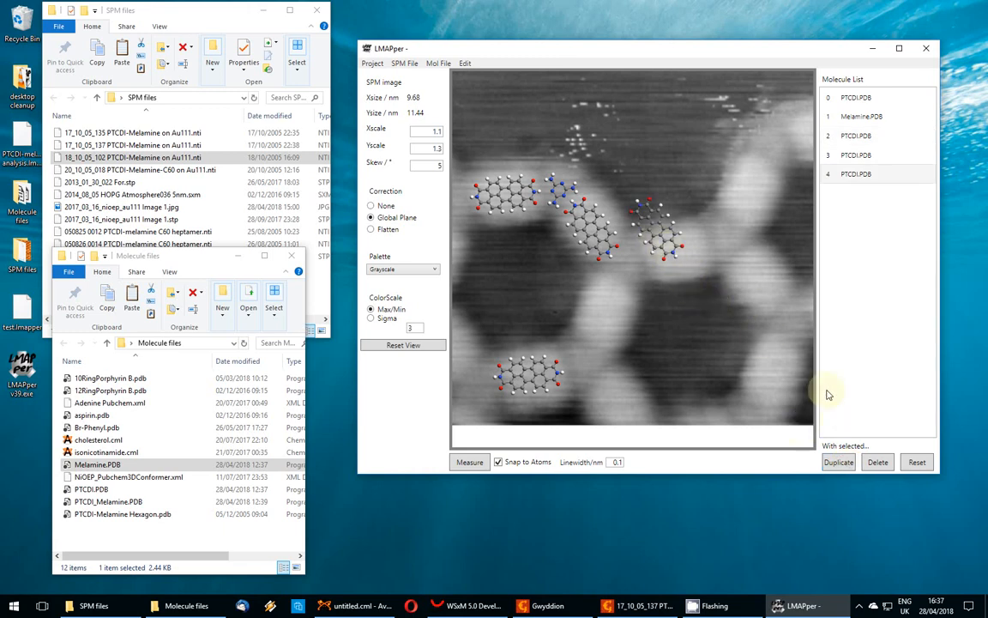
drag(669, 254, 600, 342)
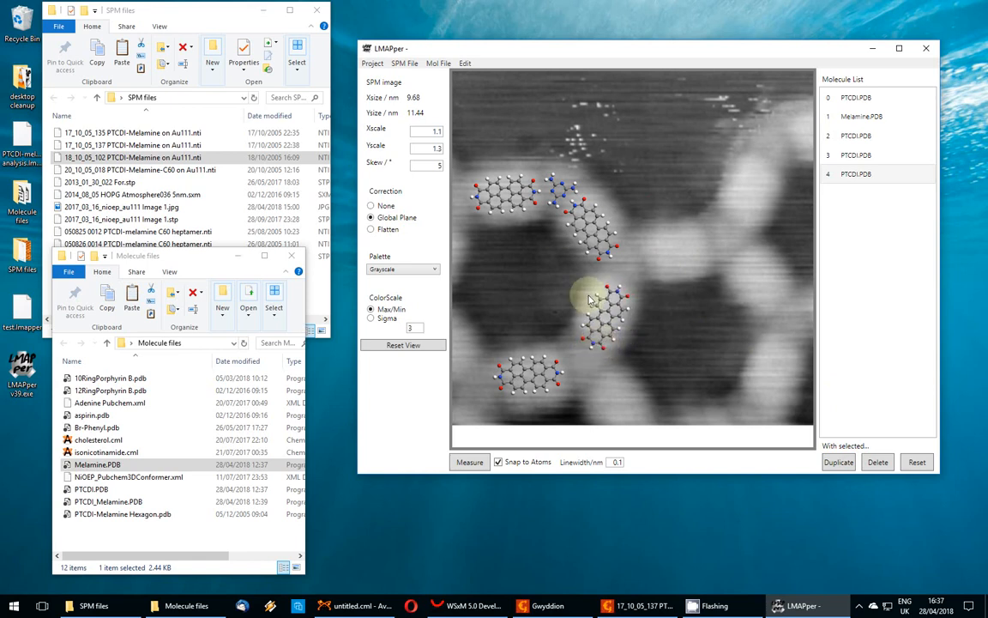
Step: Duplicate the melamine and move the copy into the junction between the two PTCDI molecules on the ring's right side
click(556, 208)
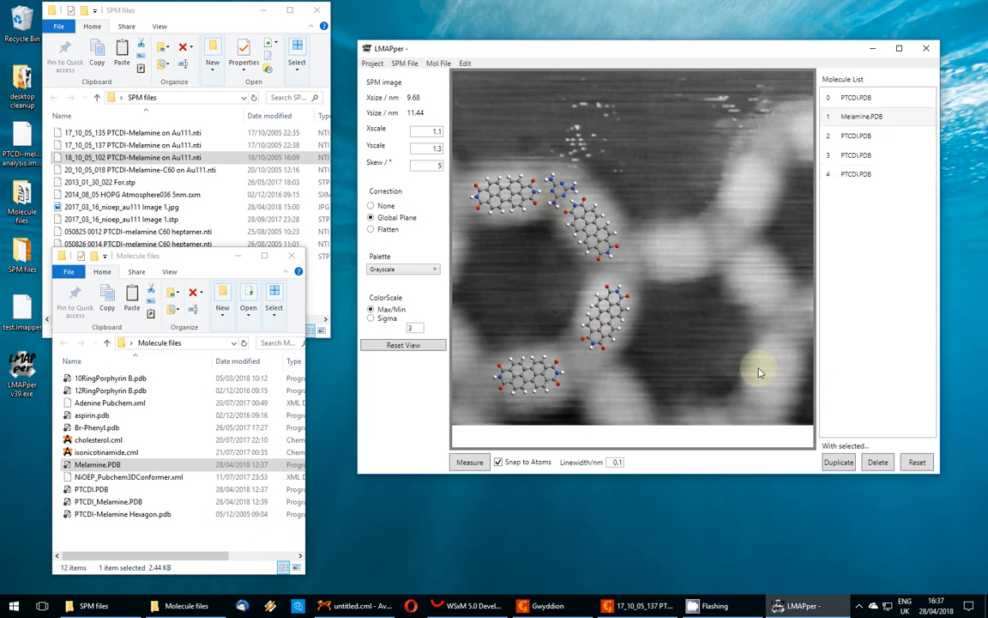
click(839, 462)
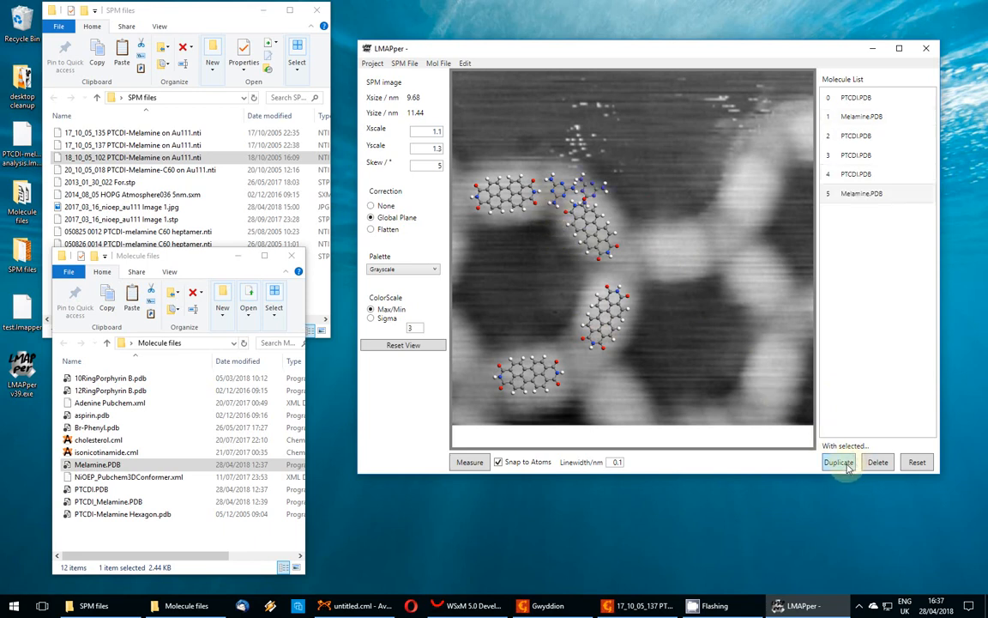
drag(526, 167, 619, 269)
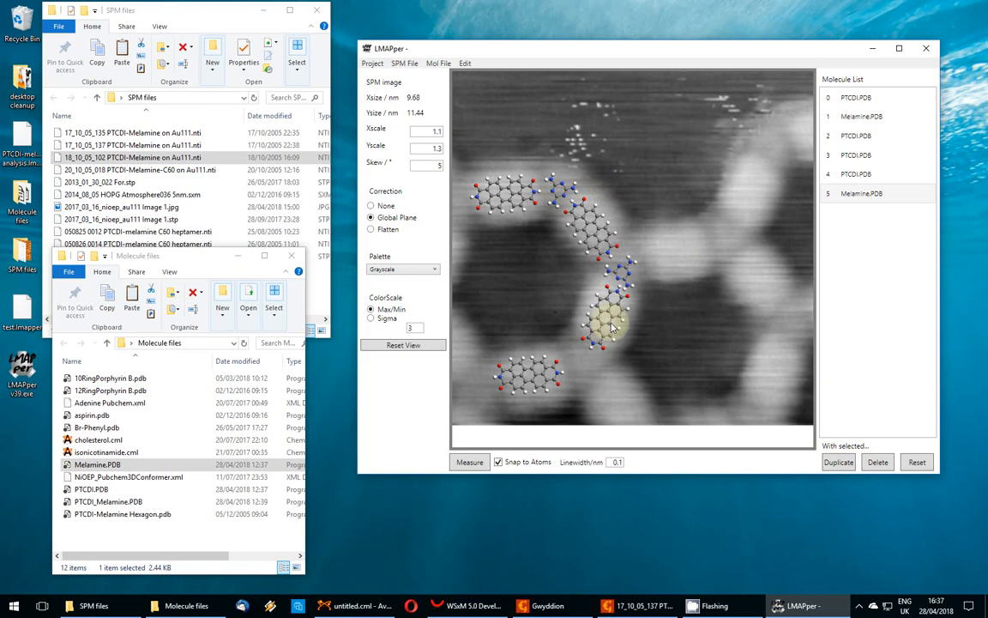
Step: Fine-tune the positions of the second melamine and the PTCDI molecules above and below it so their ends meet at the junction
click(603, 240)
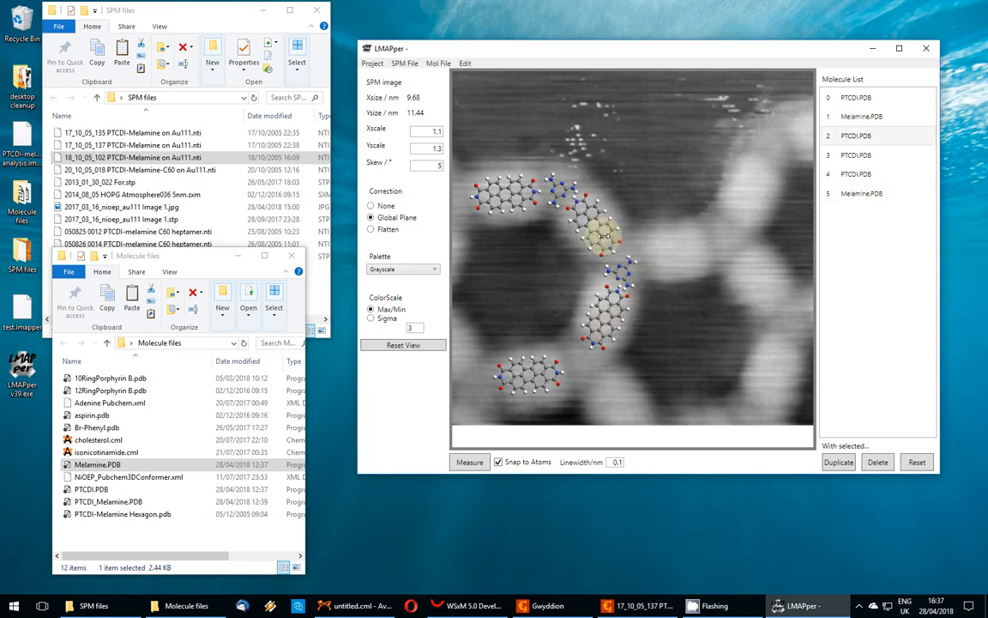
click(620, 279)
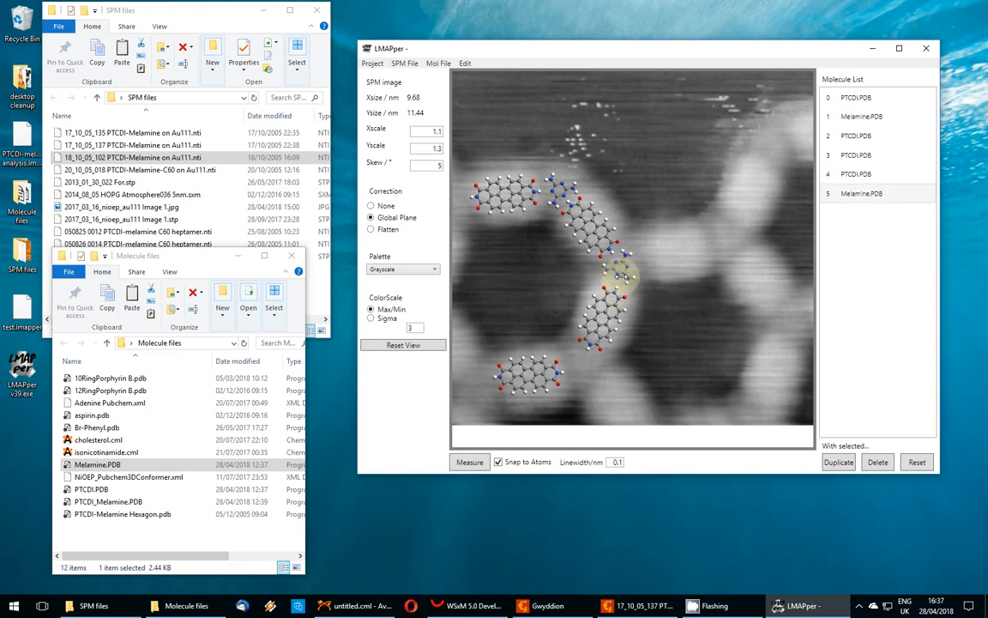
drag(622, 278, 611, 264)
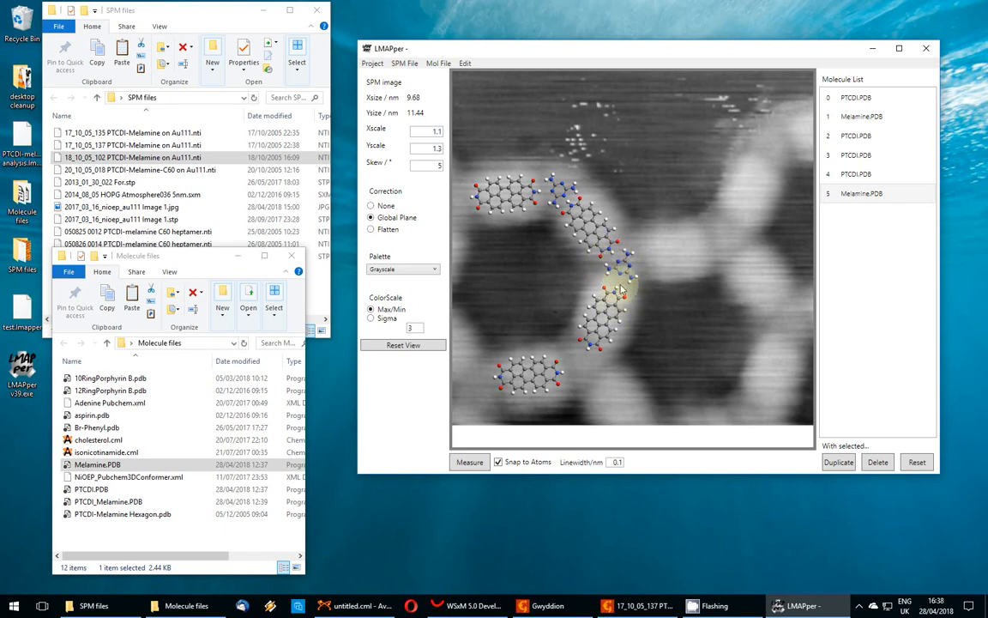
click(616, 303)
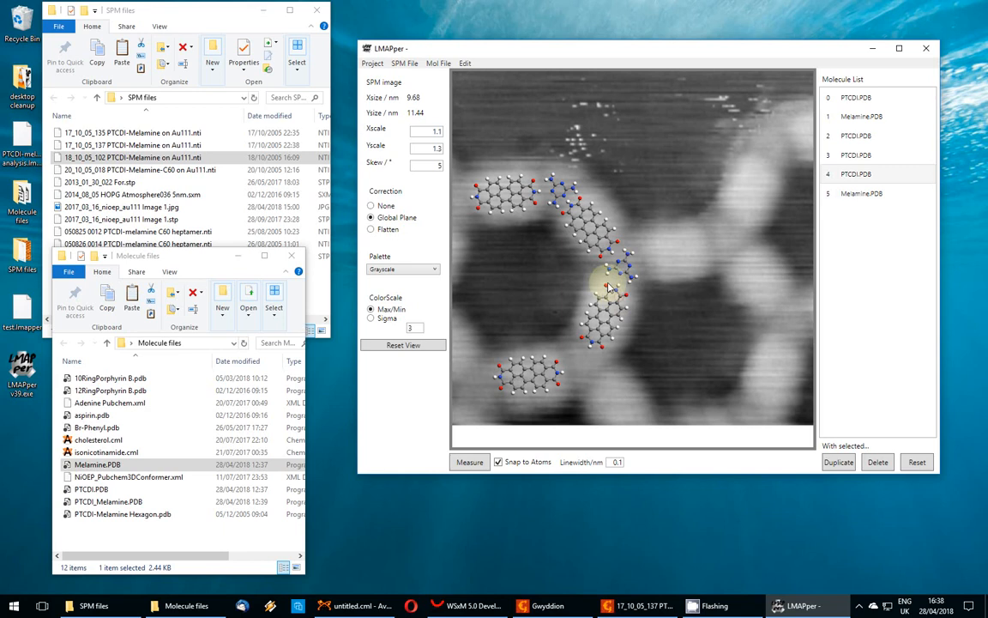
drag(584, 352, 613, 317)
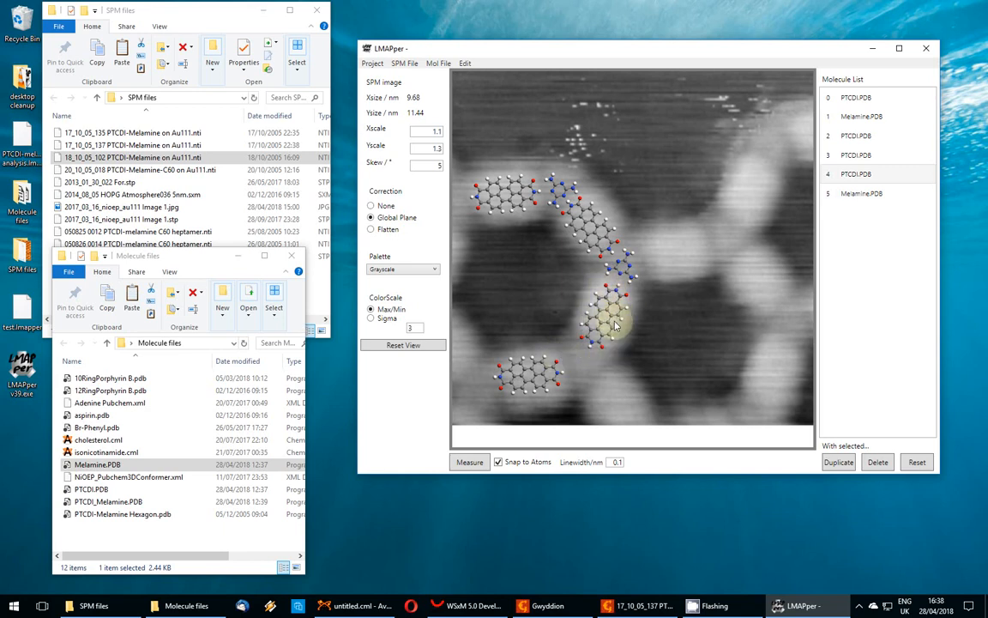
click(629, 278)
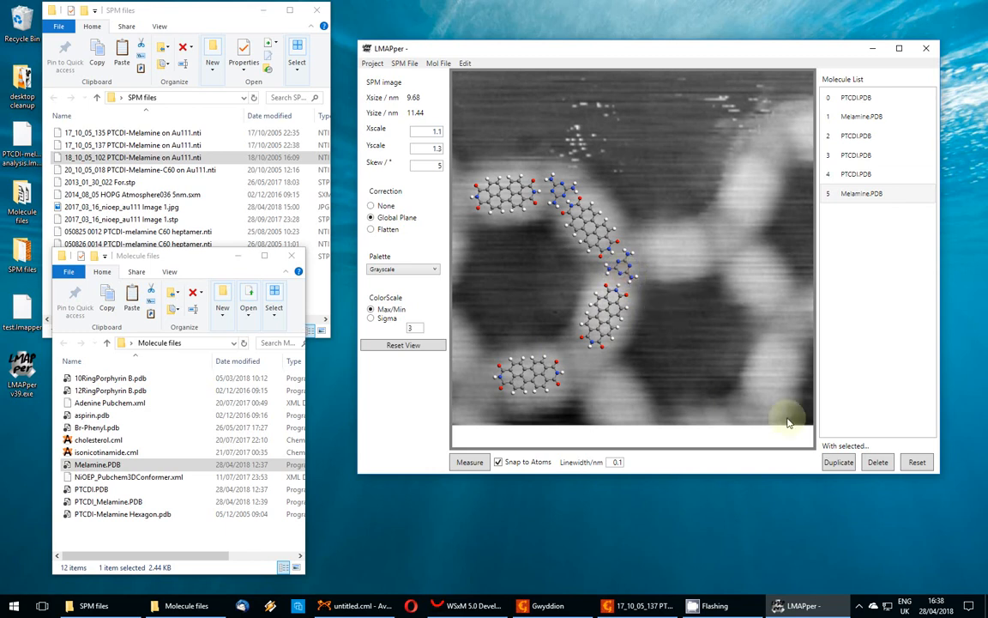
drag(618, 287, 619, 276)
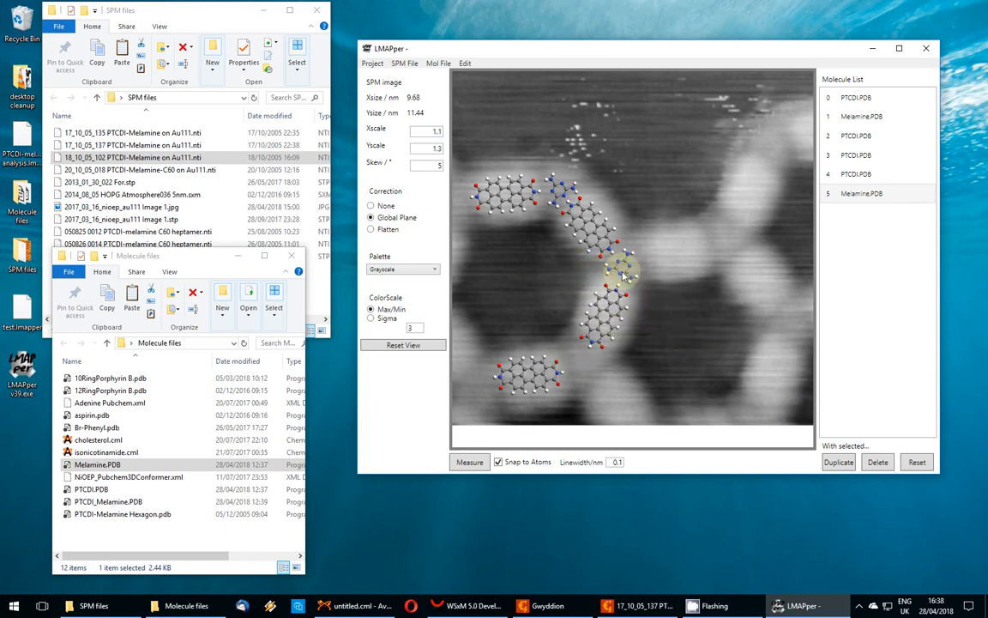
Step: Duplicate the first melamine and place the copy at the lower junction, between the bottom PTCDI molecule and the one above it
click(552, 204)
click(840, 463)
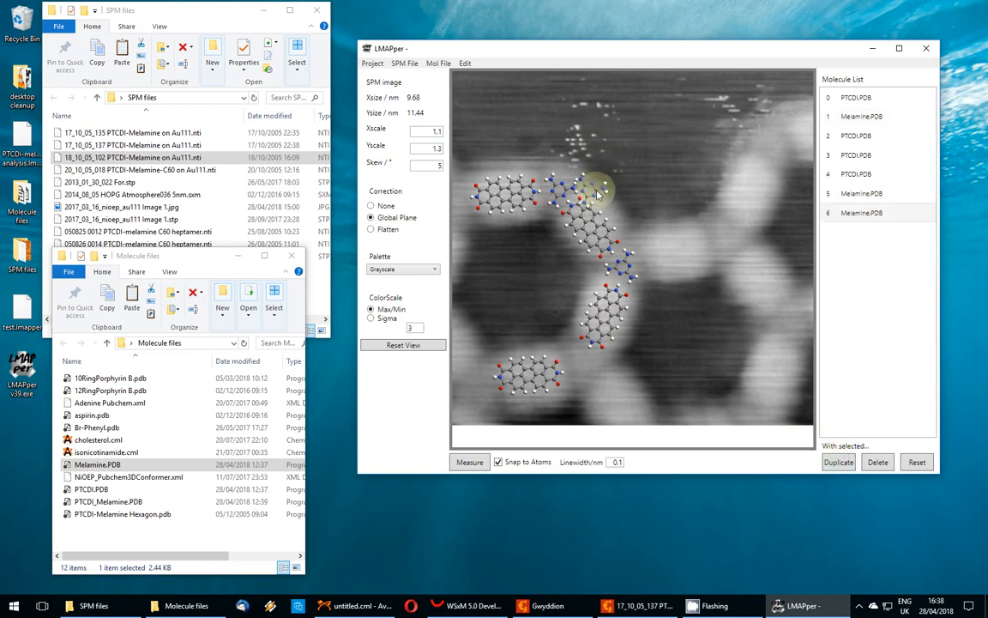
drag(598, 194, 588, 369)
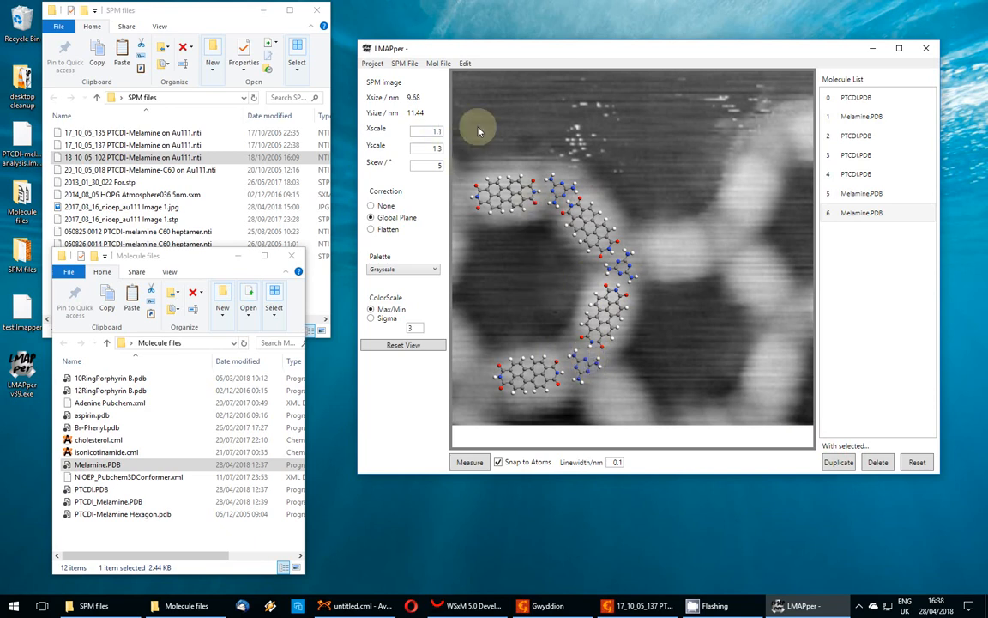
scroll(626, 344, up, 5)
scroll(629, 341, down, 6)
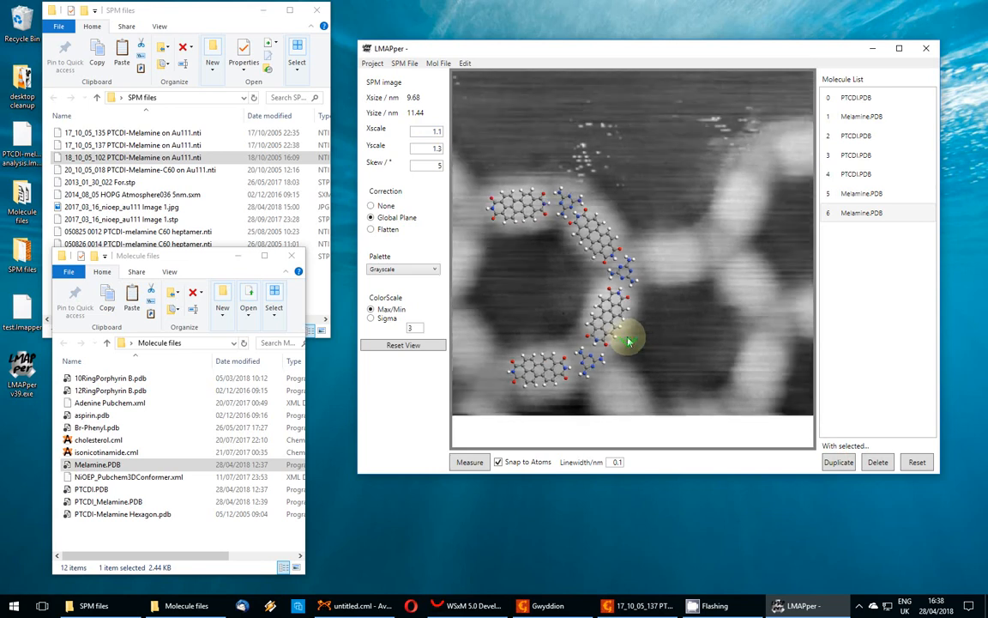
Step: Save the project to the Desktop as test1
scroll(541, 206, up, 2)
click(376, 64)
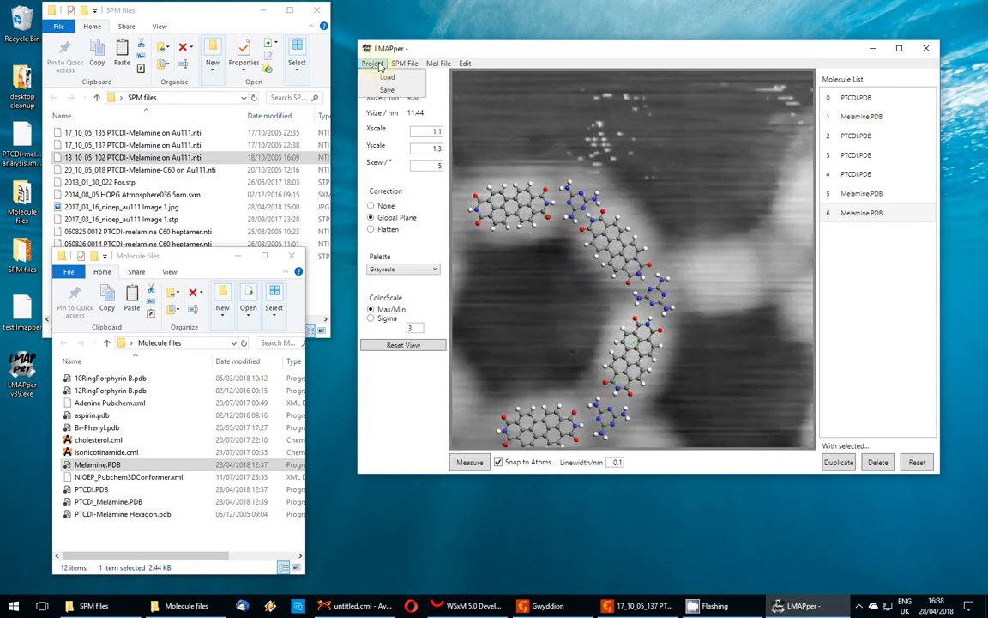
click(388, 91)
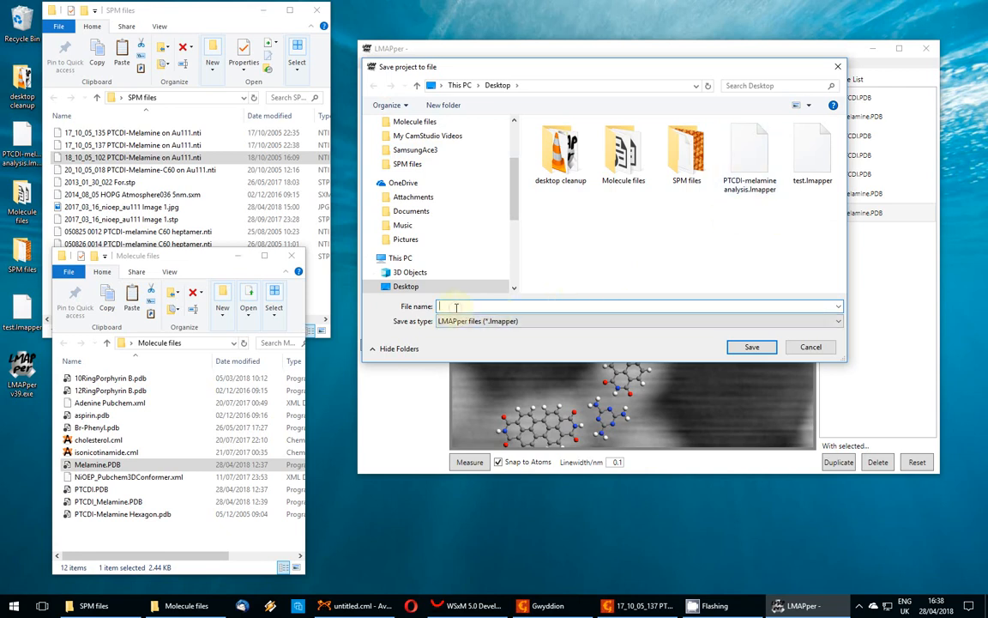
text(test1)
key(Return)
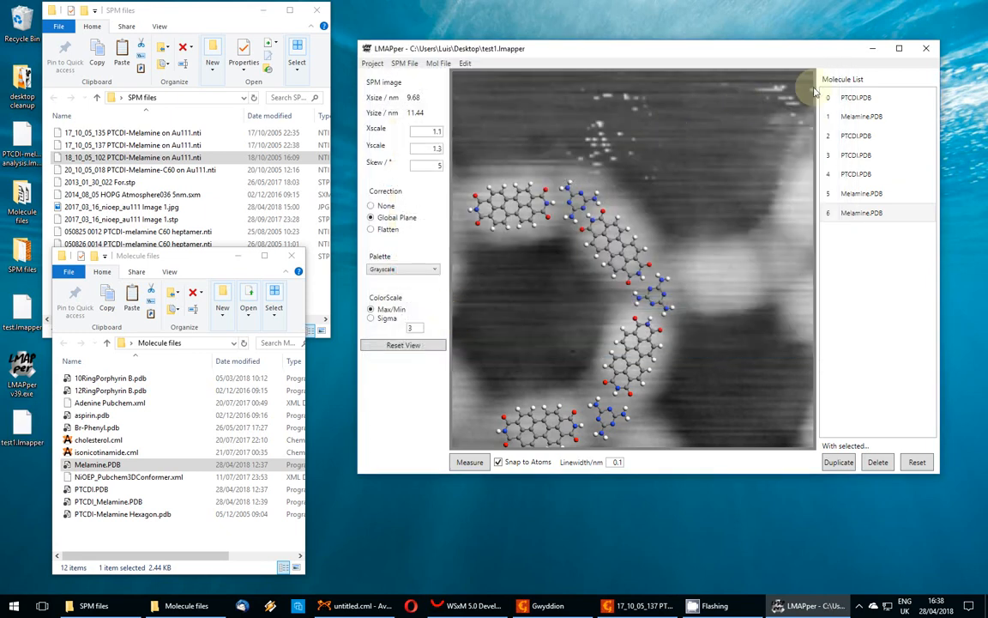
Step: Close and relaunch LMAPper, then load the saved test1.lmapper project from the desktop into it
click(922, 51)
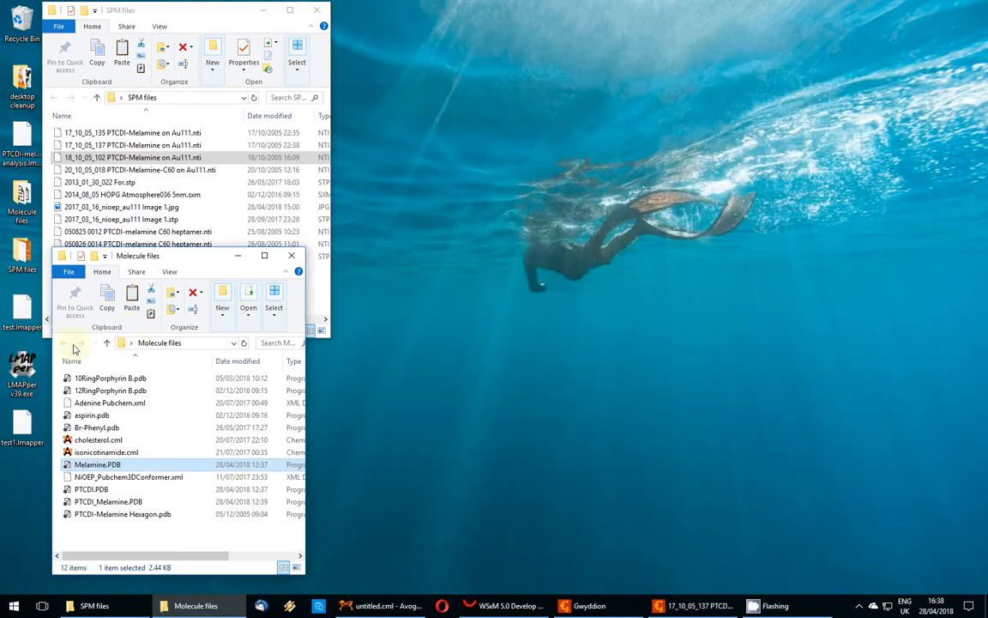
double_click(22, 365)
drag(229, 92, 598, 112)
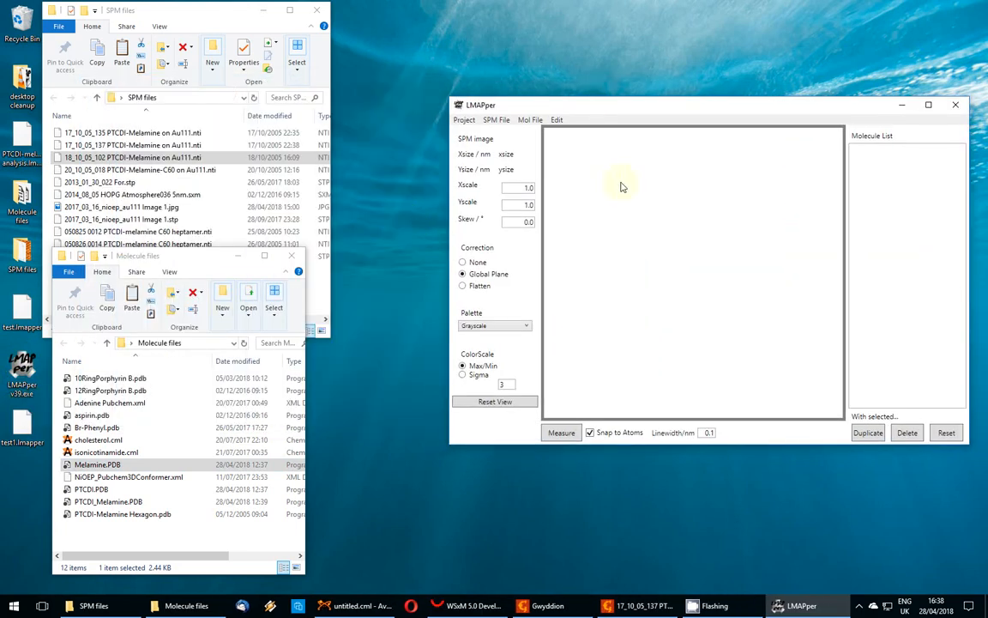
drag(22, 427, 645, 284)
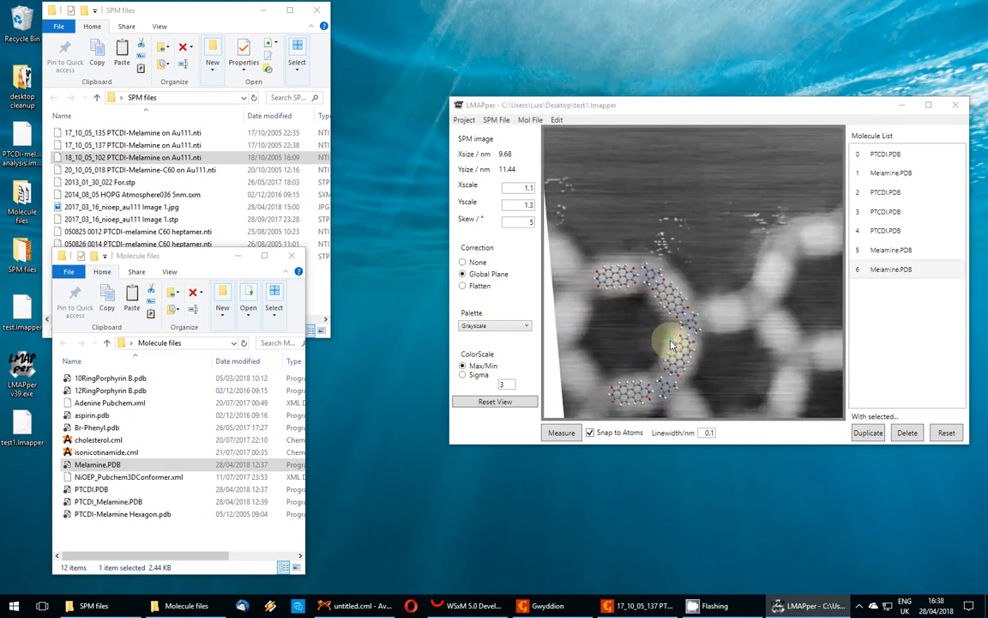
Step: Enlarge the LMAPper window and check the reloaded image and molecule positions around the ring
scroll(673, 346, down, 1)
scroll(722, 372, up, 4)
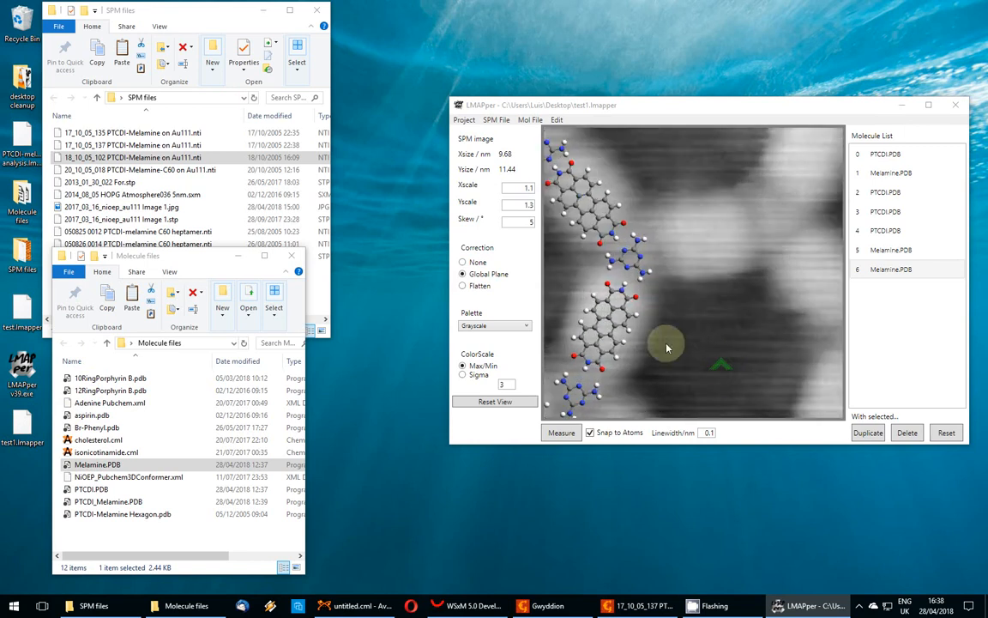
scroll(643, 319, down, 2)
scroll(581, 253, up, 3)
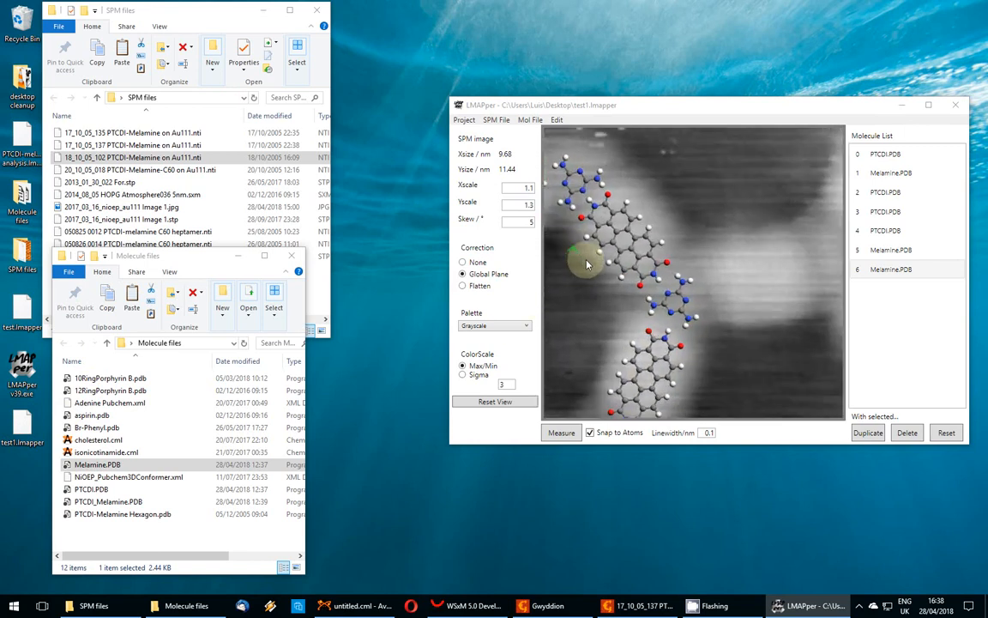
scroll(598, 274, down, 2)
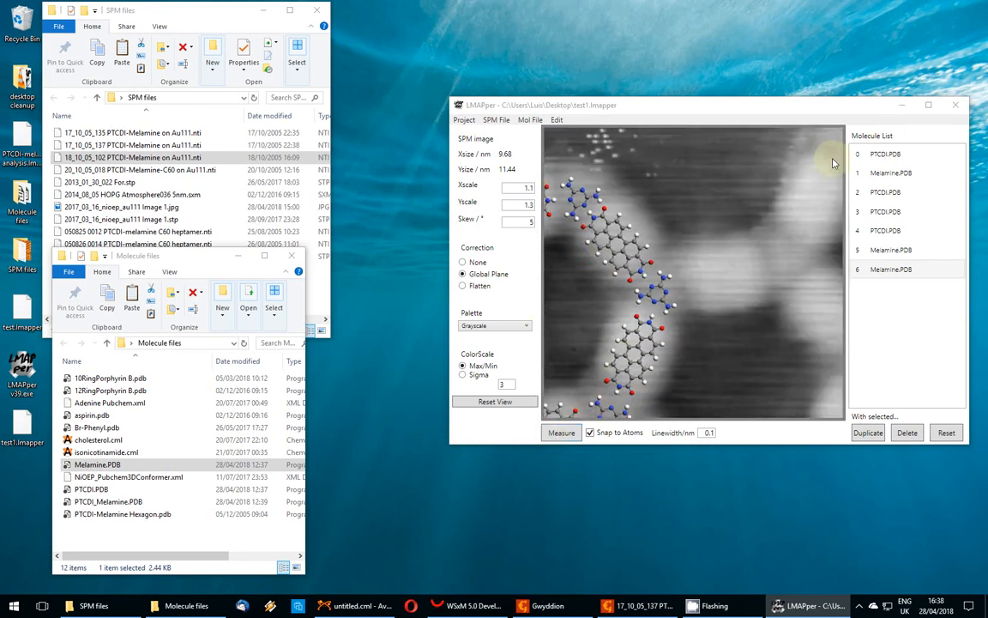
drag(450, 100, 285, 14)
scroll(487, 265, up, 3)
scroll(509, 266, down, 4)
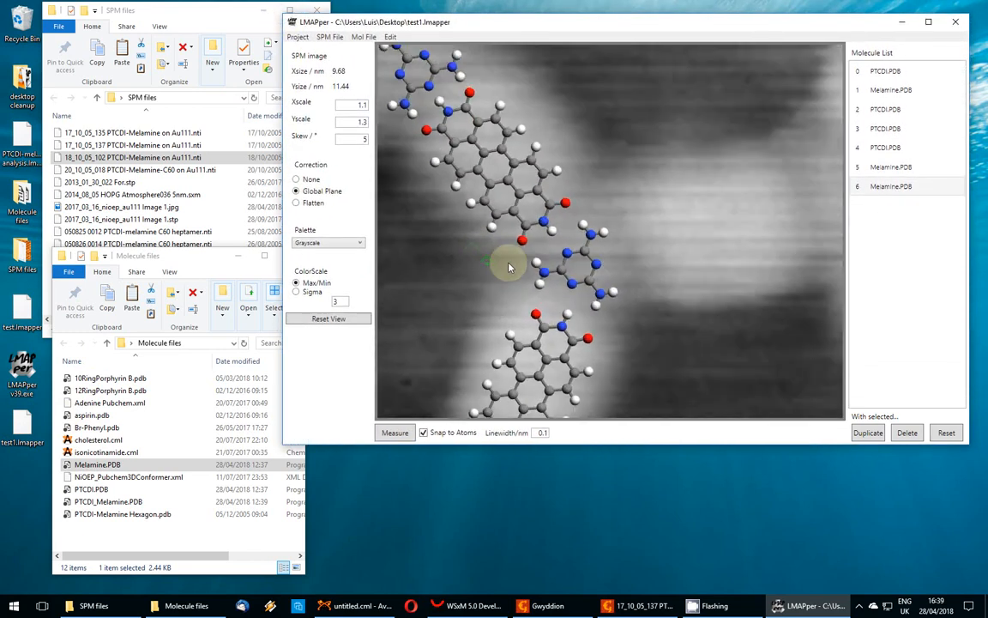
drag(527, 268, 429, 194)
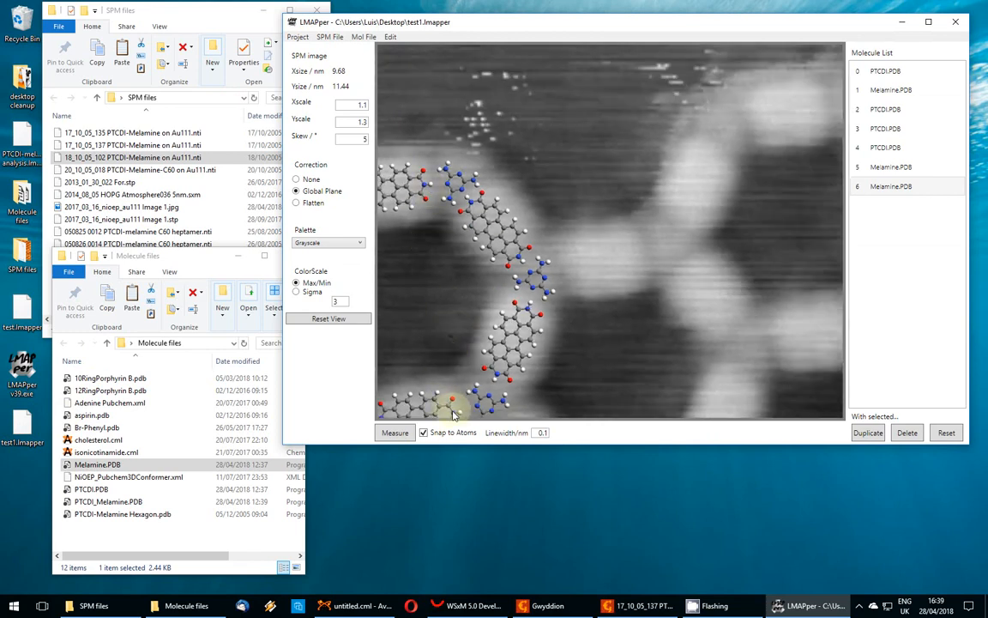
Step: Measure the distance between the inner end nitrogen atoms of the ring's upper and lower horizontal PTCDI molecules, with atom snapping on
click(397, 432)
scroll(418, 172, up, 8)
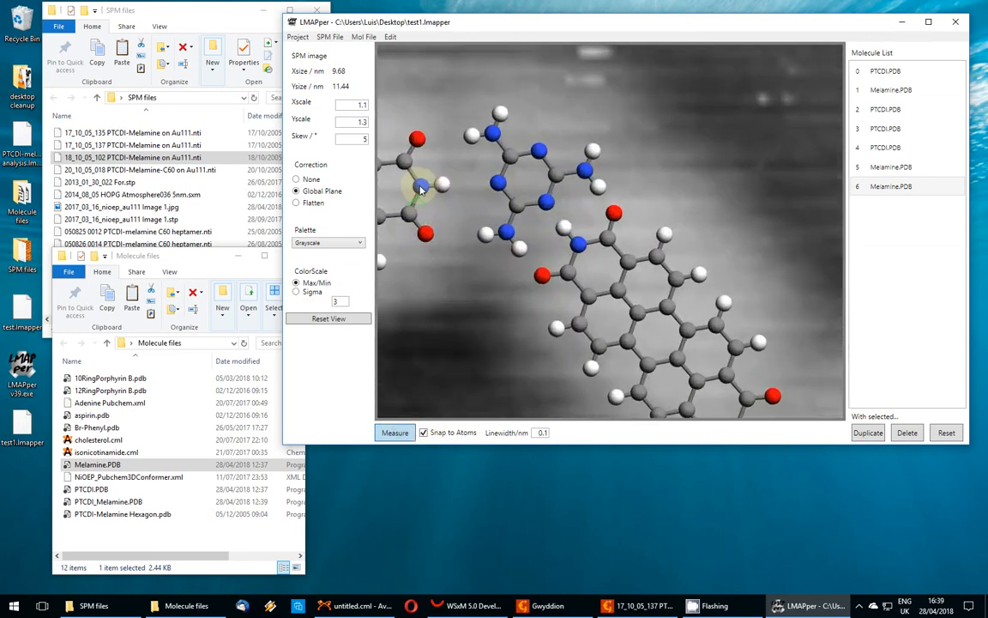
scroll(408, 188, down, 6)
scroll(451, 369, down, 2)
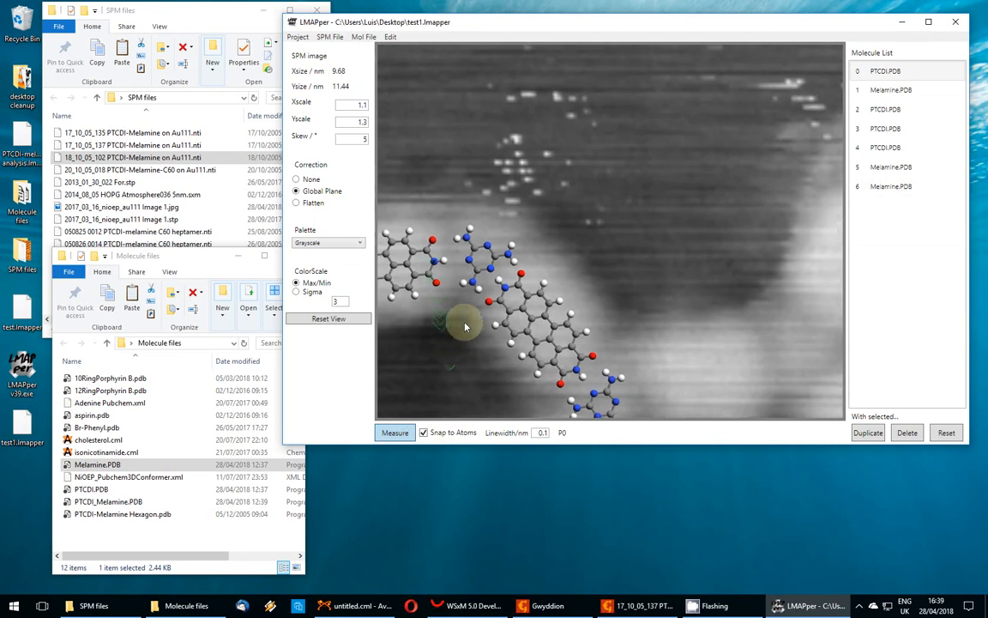
scroll(466, 203, down, 3)
scroll(468, 403, up, 4)
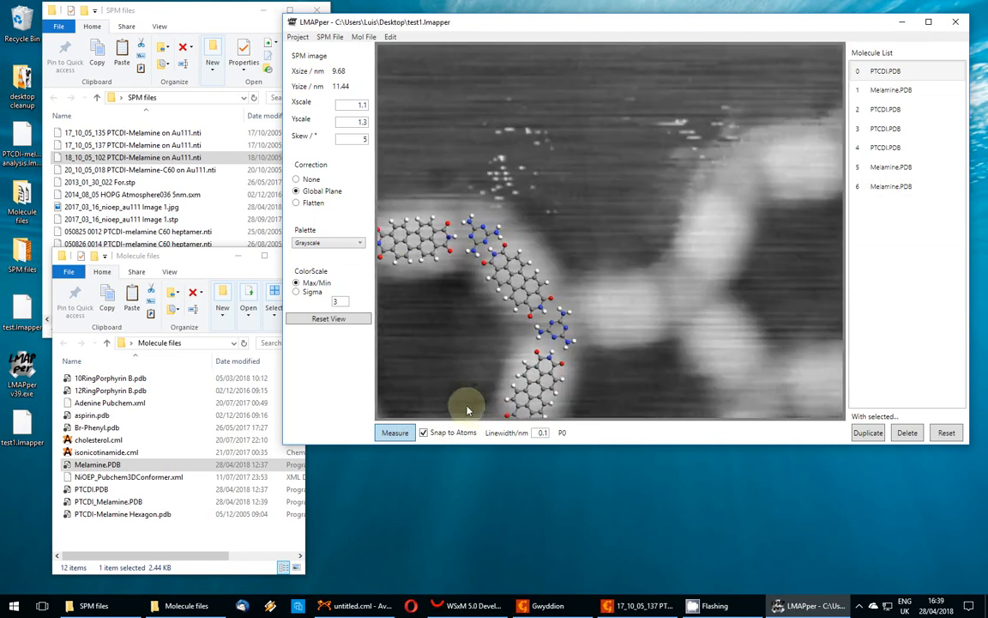
scroll(420, 159, down, 4)
scroll(463, 352, up, 4)
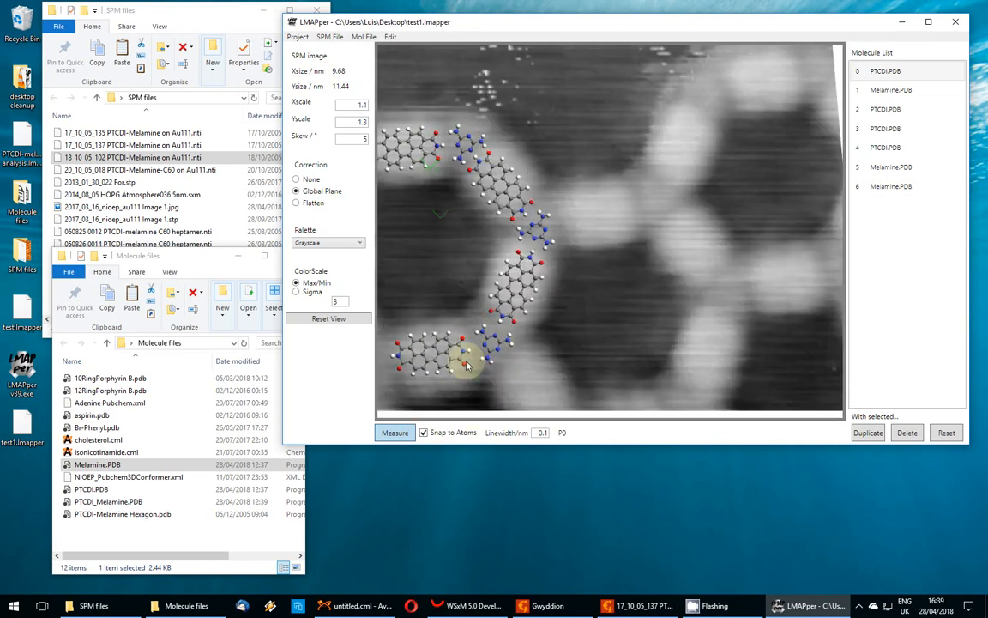
click(461, 353)
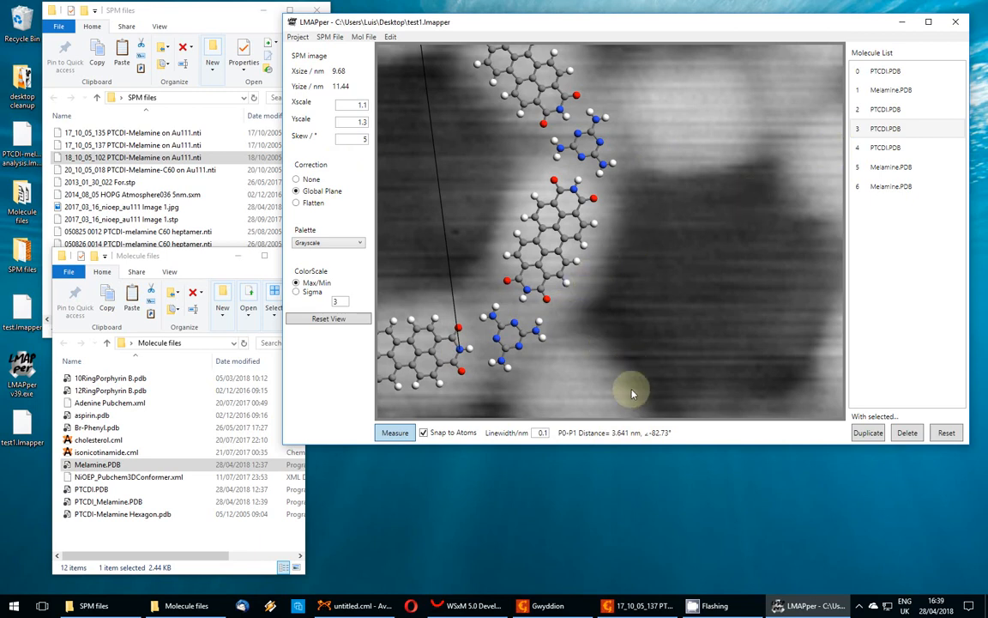
scroll(611, 274, down, 5)
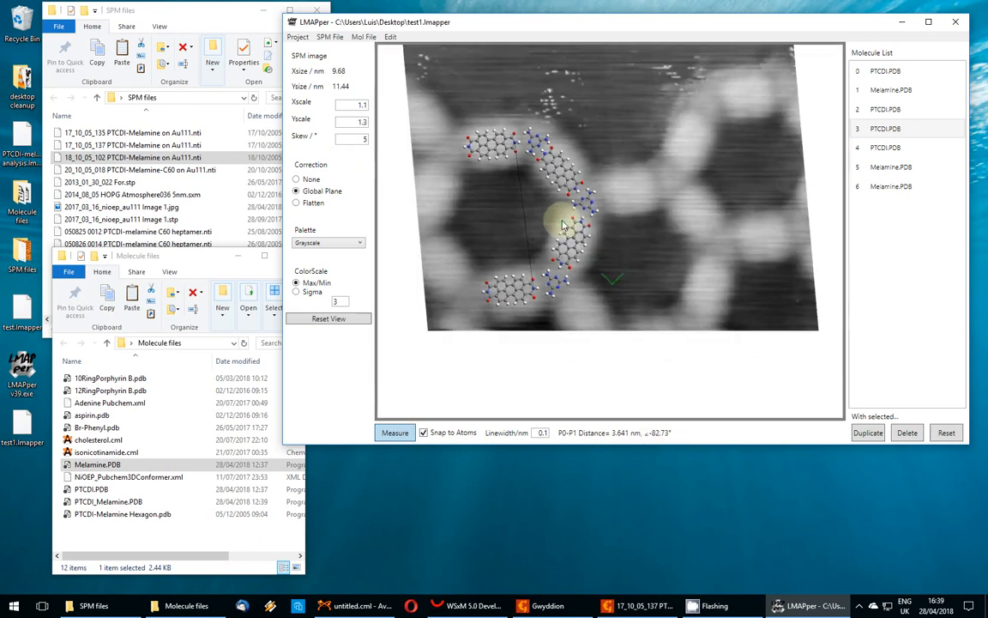
scroll(643, 157, up, 3)
scroll(643, 157, down, 3)
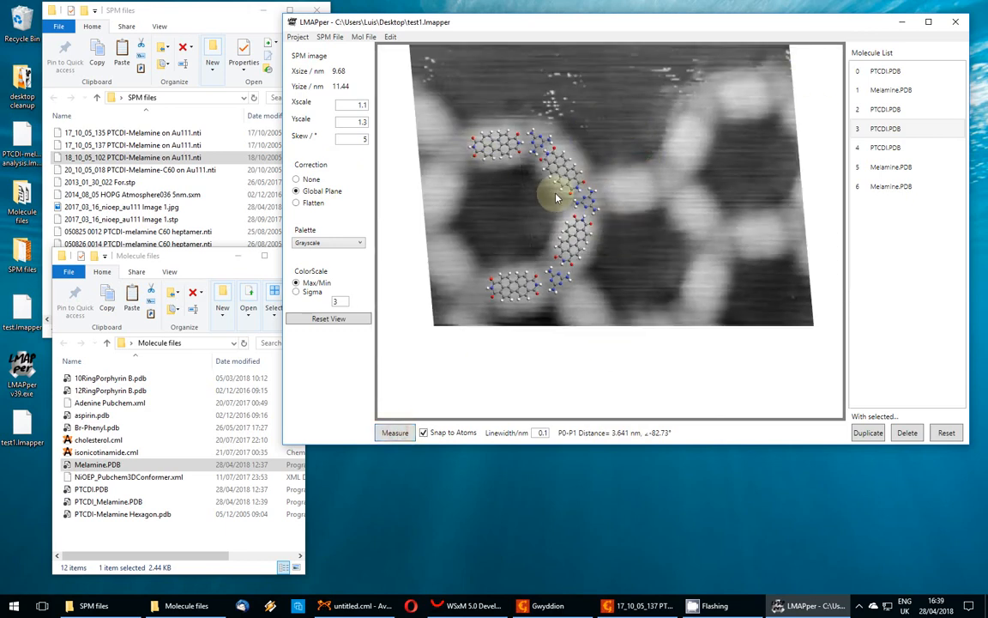
Step: Examine how the PTCDI and melamine molecules fit the ring's bright lobes and junctions, making the LMAPper window taller
scroll(556, 197, up, 2)
click(149, 257)
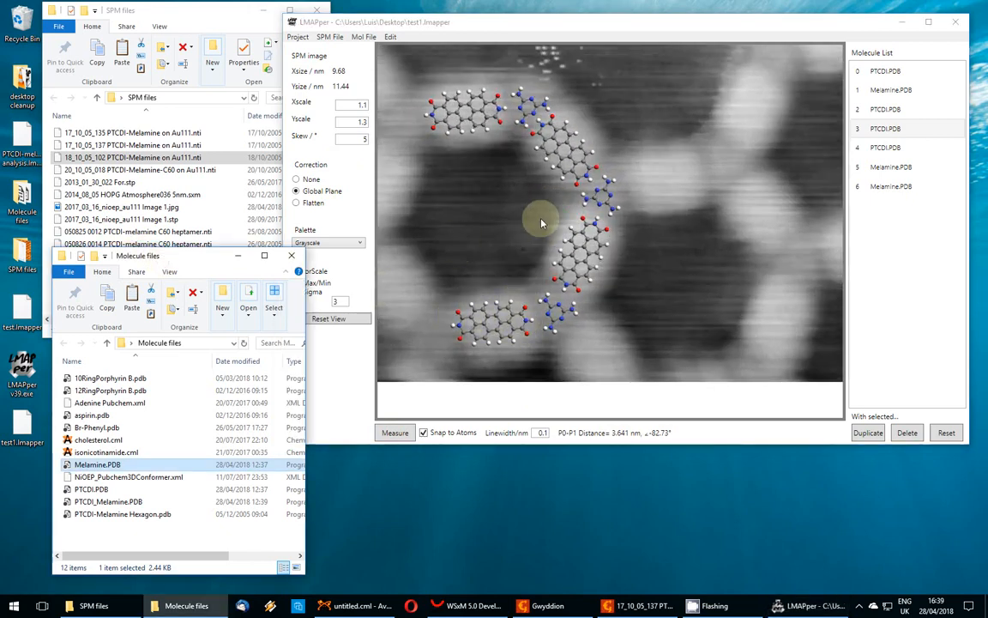
scroll(527, 142, up, 1)
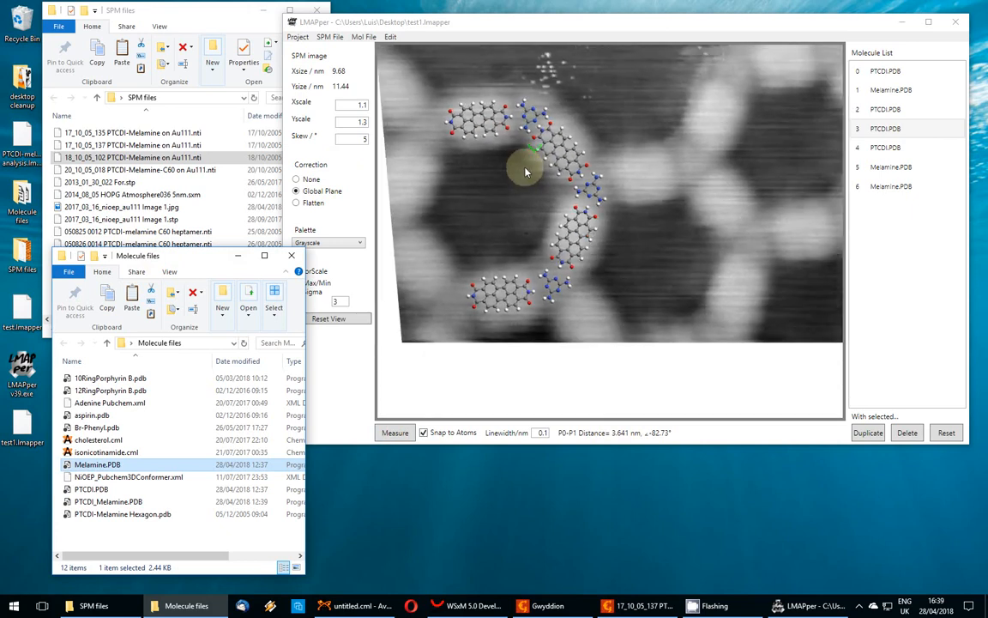
scroll(523, 161, up, 1)
scroll(569, 195, up, 1)
scroll(569, 195, down, 3)
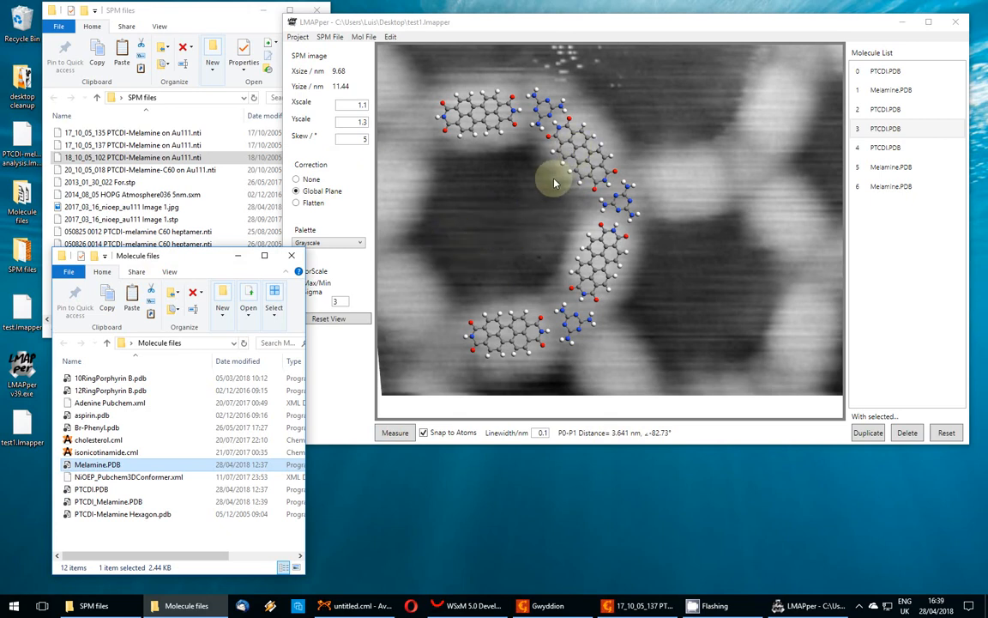
scroll(585, 182, up, 2)
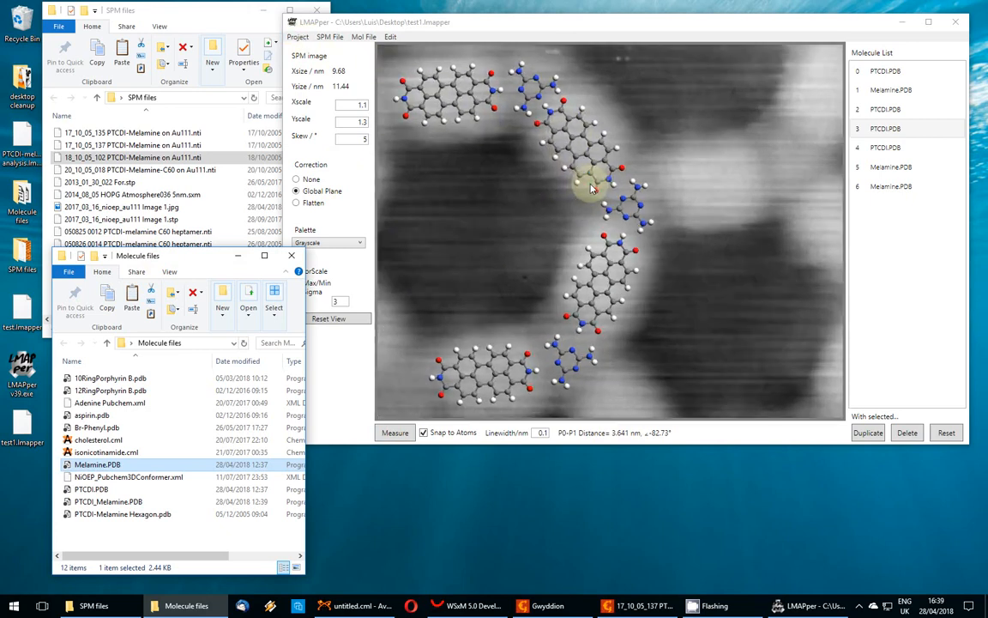
scroll(586, 205, down, 2)
scroll(696, 236, down, 2)
click(696, 236)
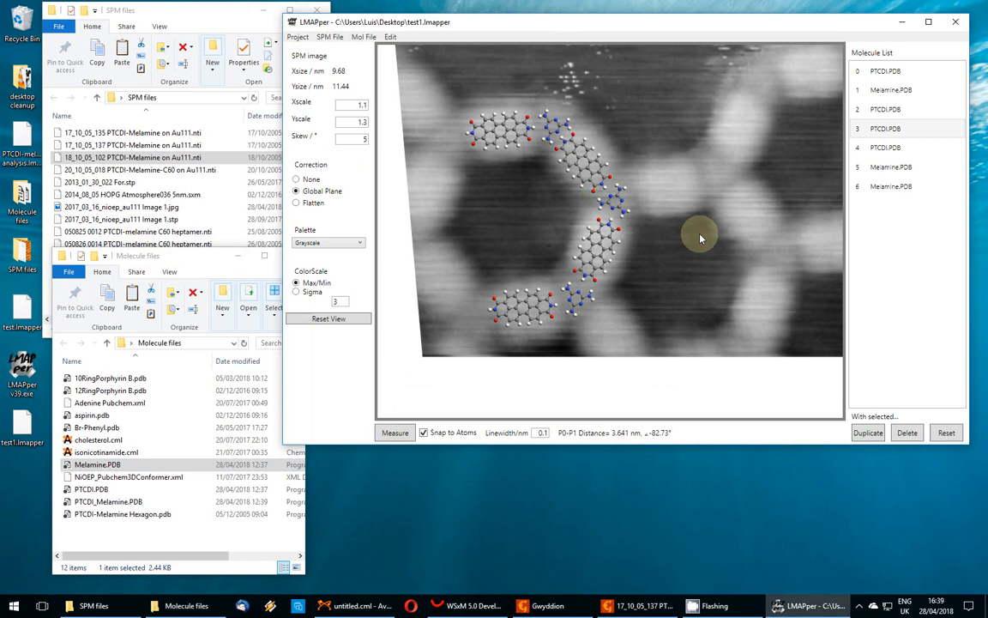
mouse_move(591, 31)
mouse_down()
mouse_move(596, 86)
mouse_move(600, 30)
mouse_up()
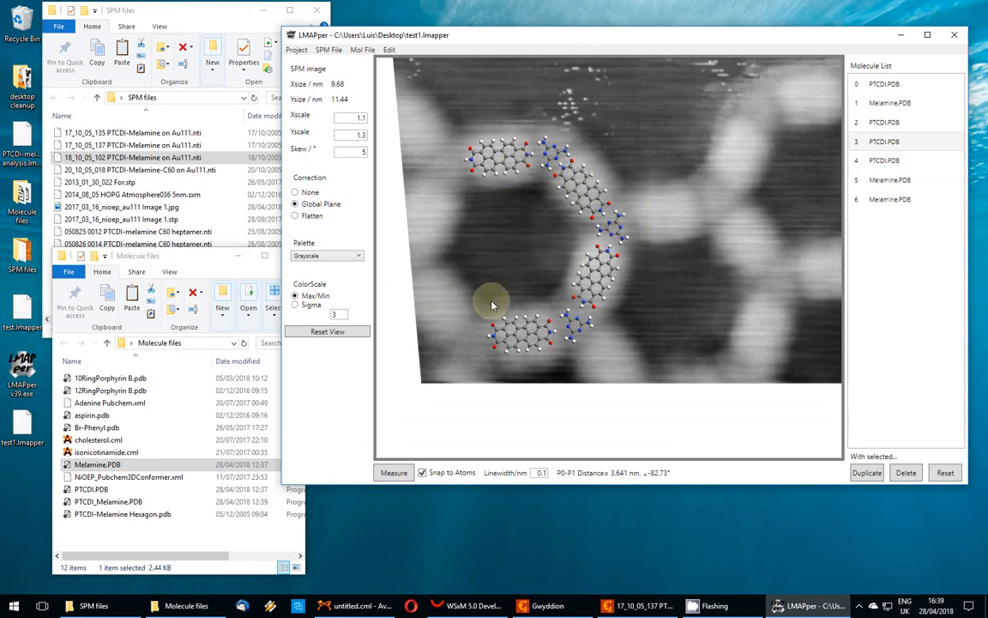
scroll(626, 332, up, 2)
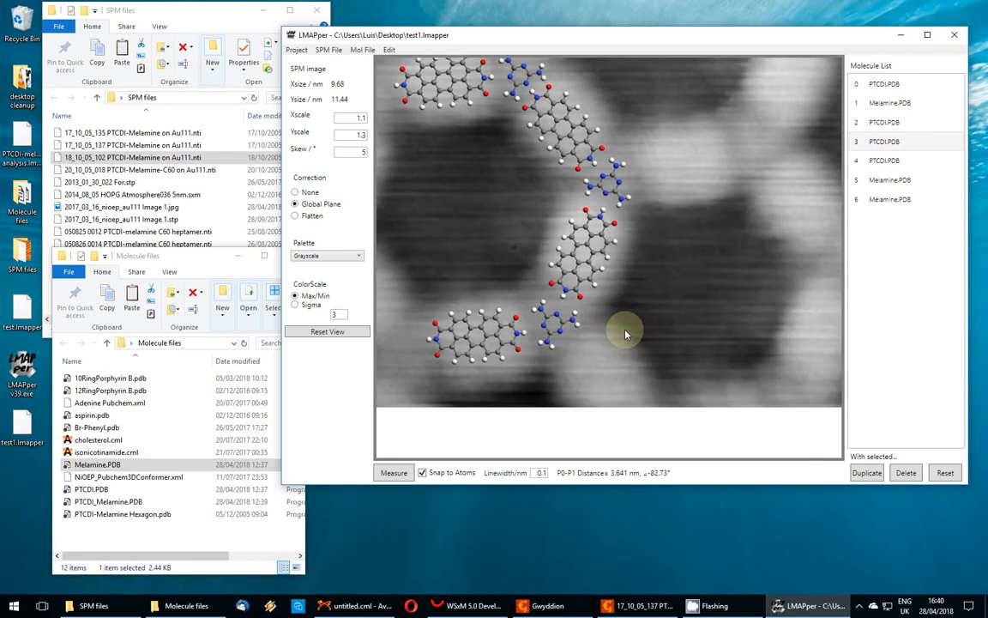
scroll(626, 334, up, 2)
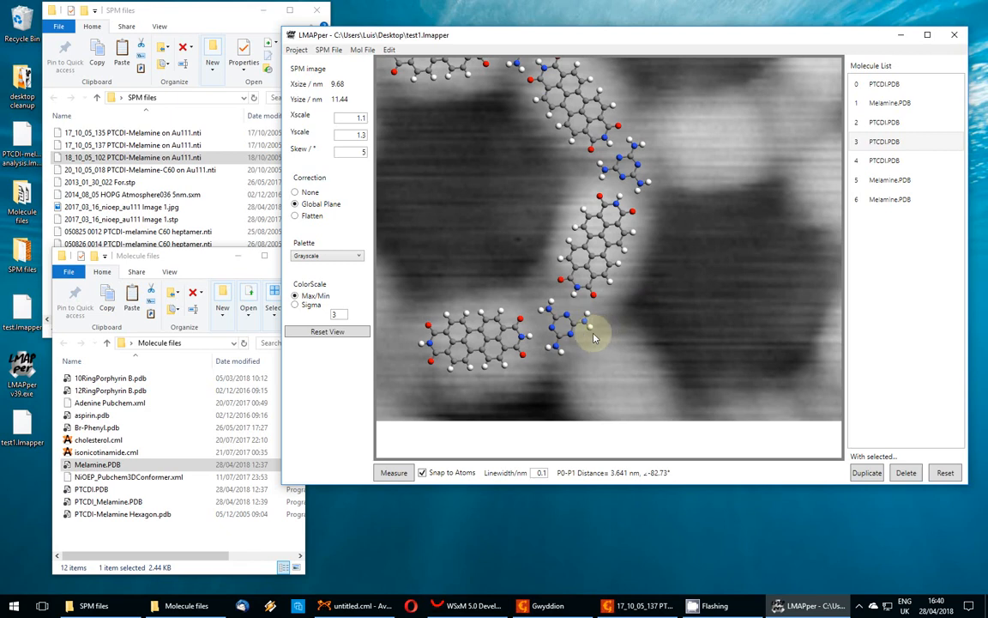
Step: Move the LMAPper window aside and review the image file formats in the SPM files folder
click(186, 14)
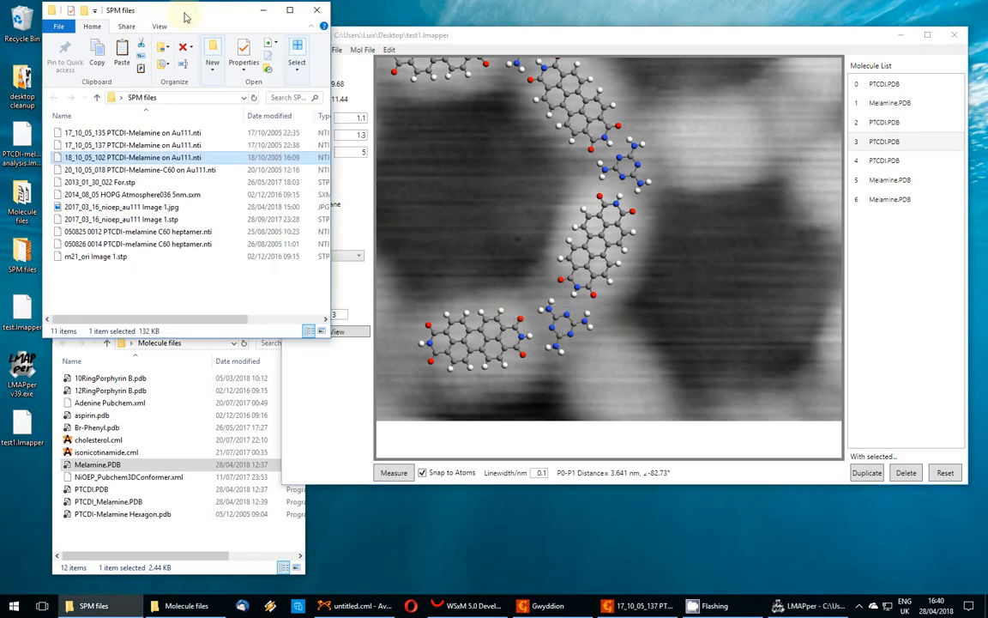
drag(408, 41, 422, 86)
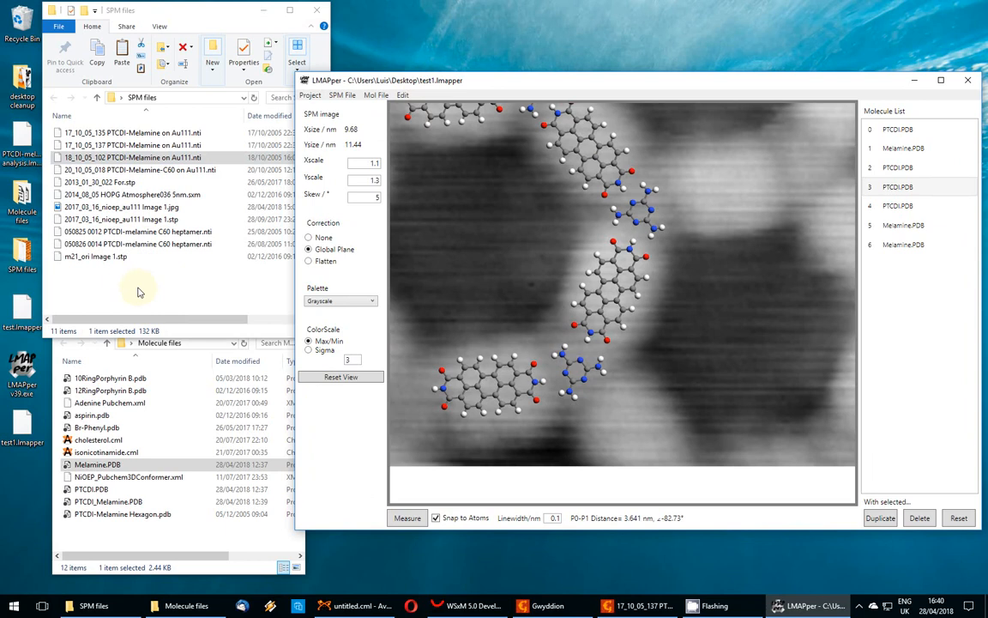
click(180, 196)
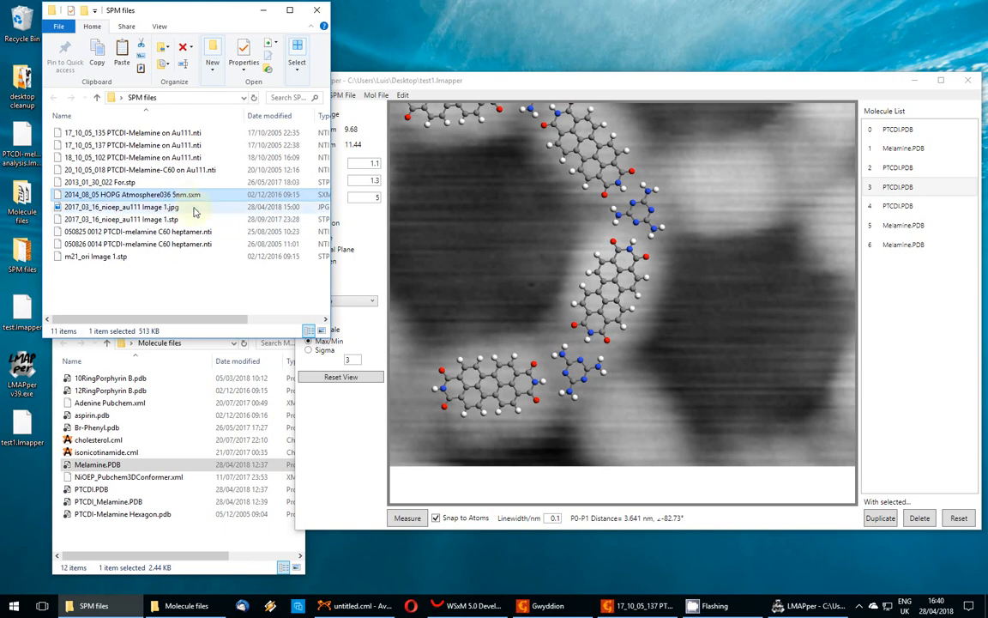
click(170, 280)
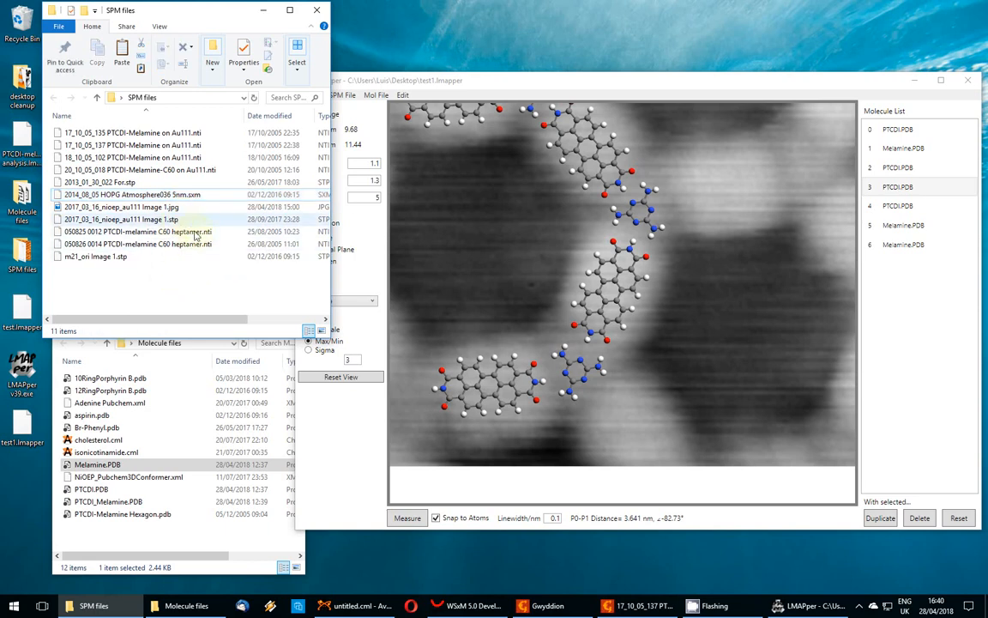
click(123, 258)
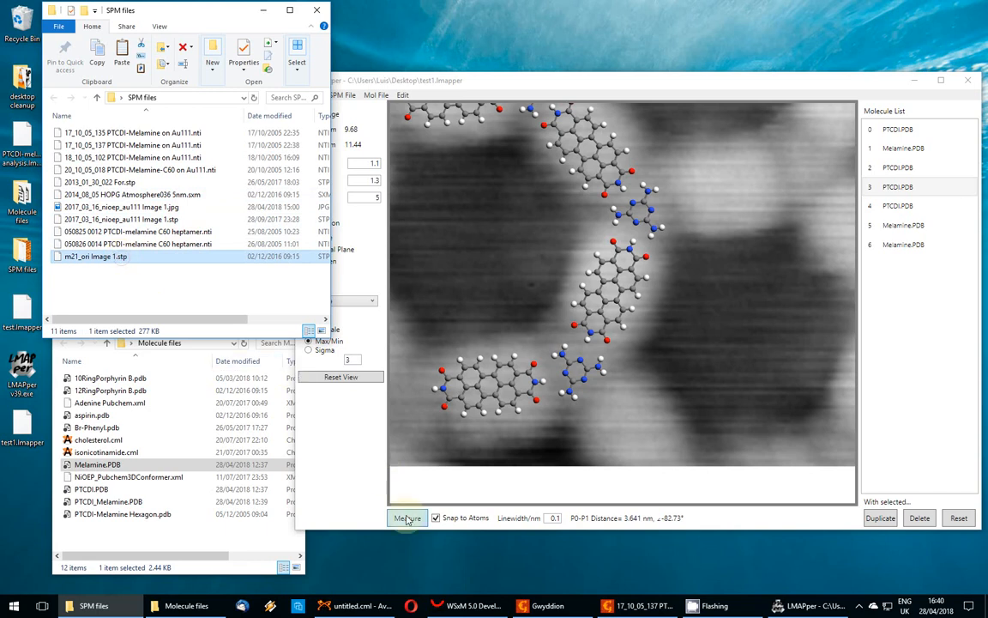
Step: Switch to WSxM and open 2014_08_05 HOPG Atmosphere036 5nm.sxm from the SPM files folder there
click(455, 607)
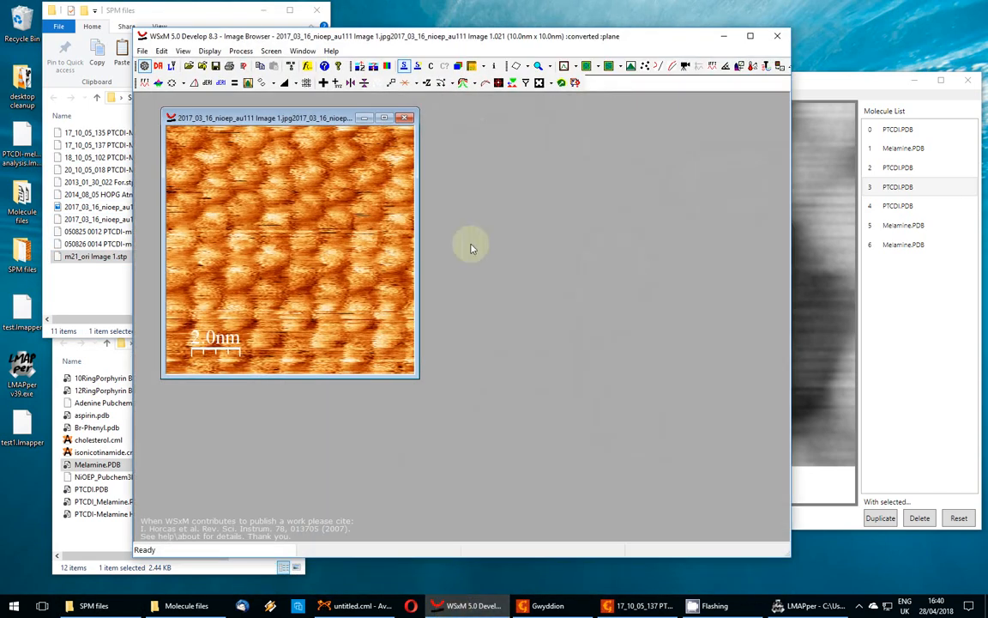
drag(259, 130, 351, 132)
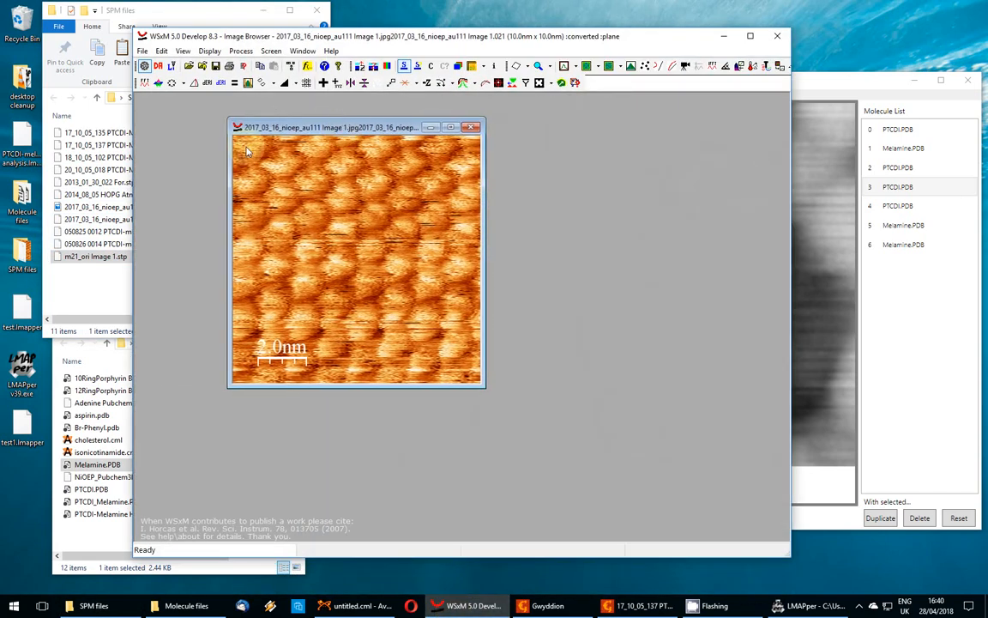
click(94, 274)
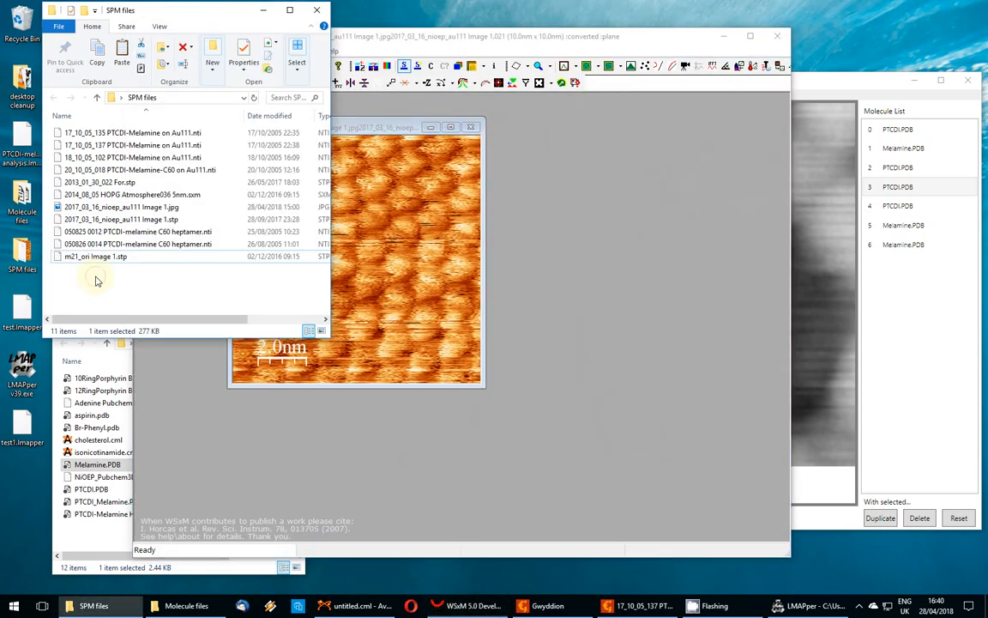
double_click(165, 196)
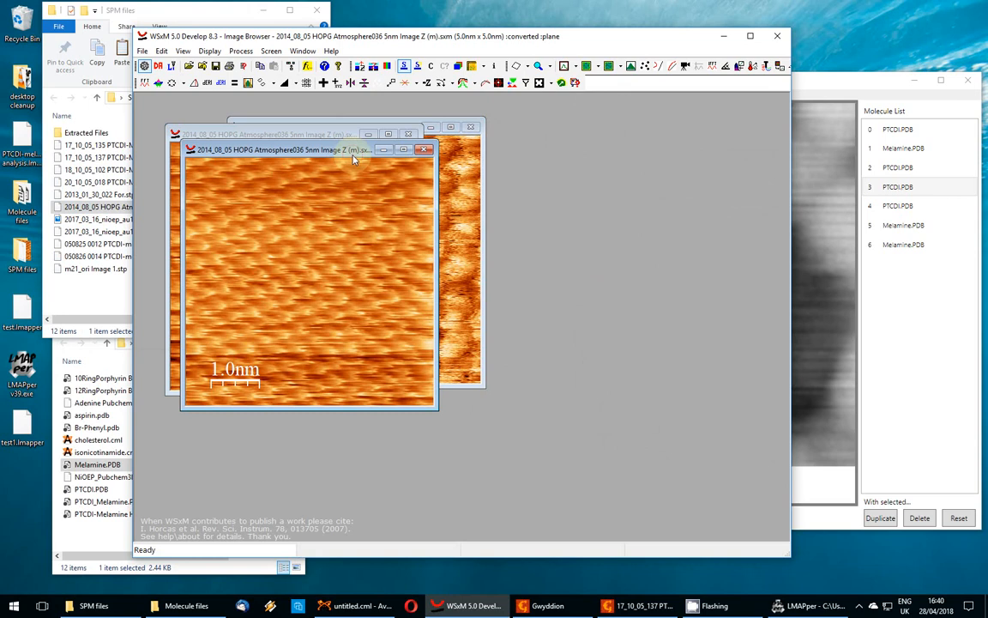
click(141, 51)
mouse_move(161, 50)
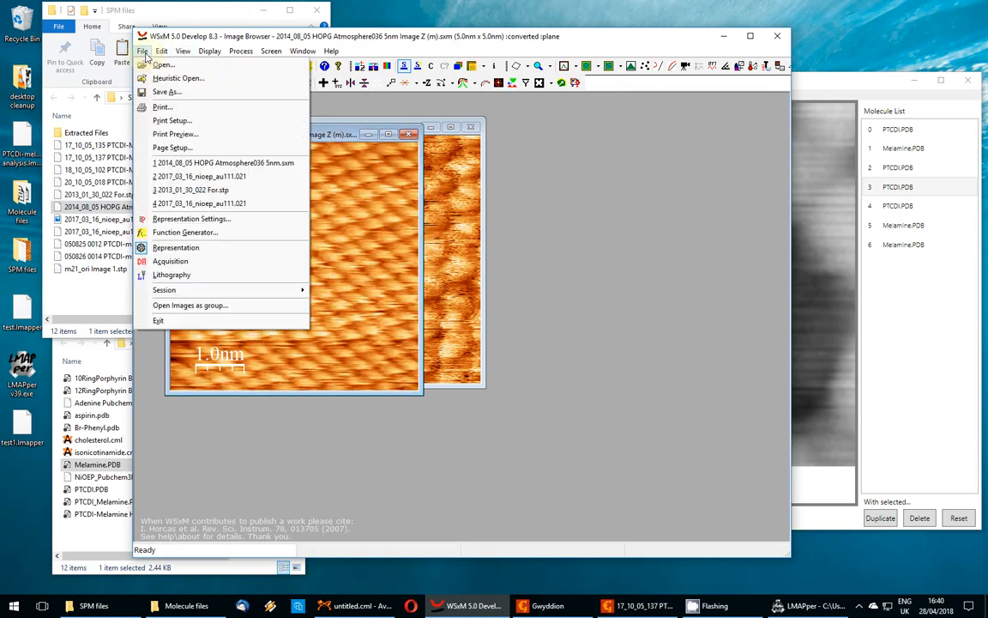
click(441, 45)
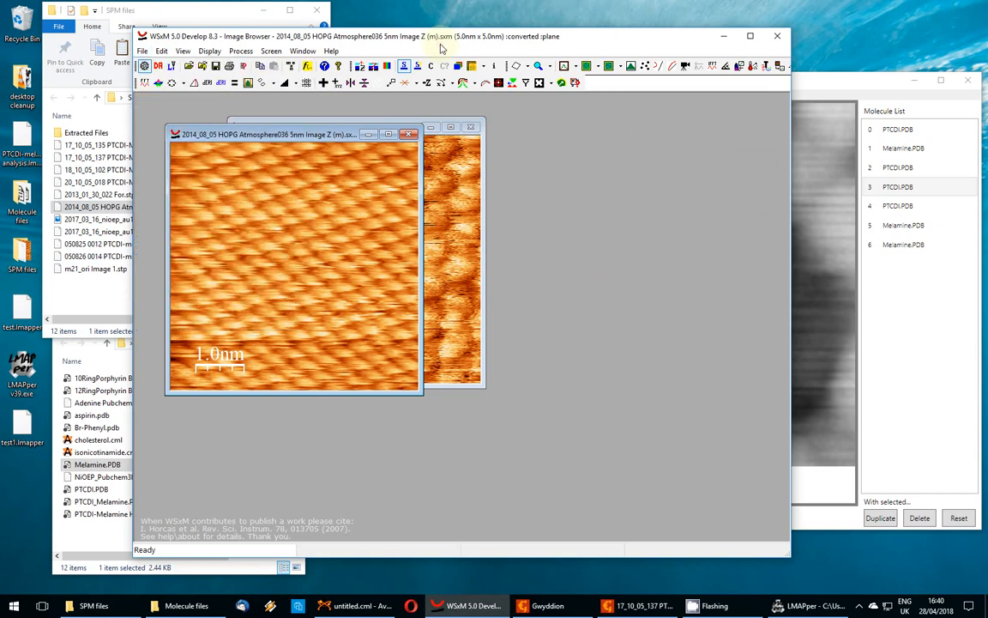
drag(257, 135, 288, 141)
click(404, 68)
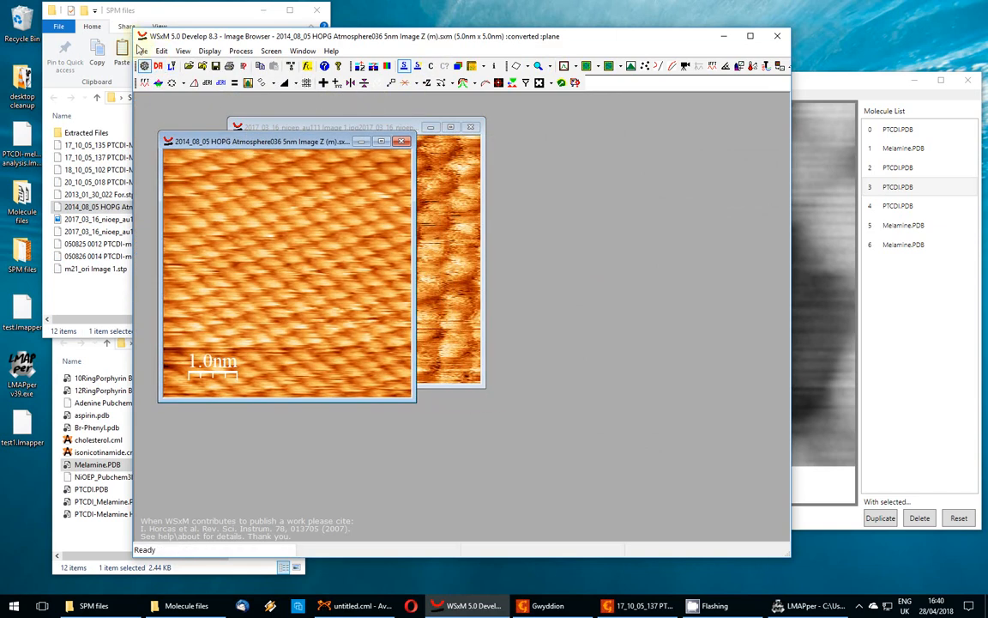
drag(313, 145, 262, 139)
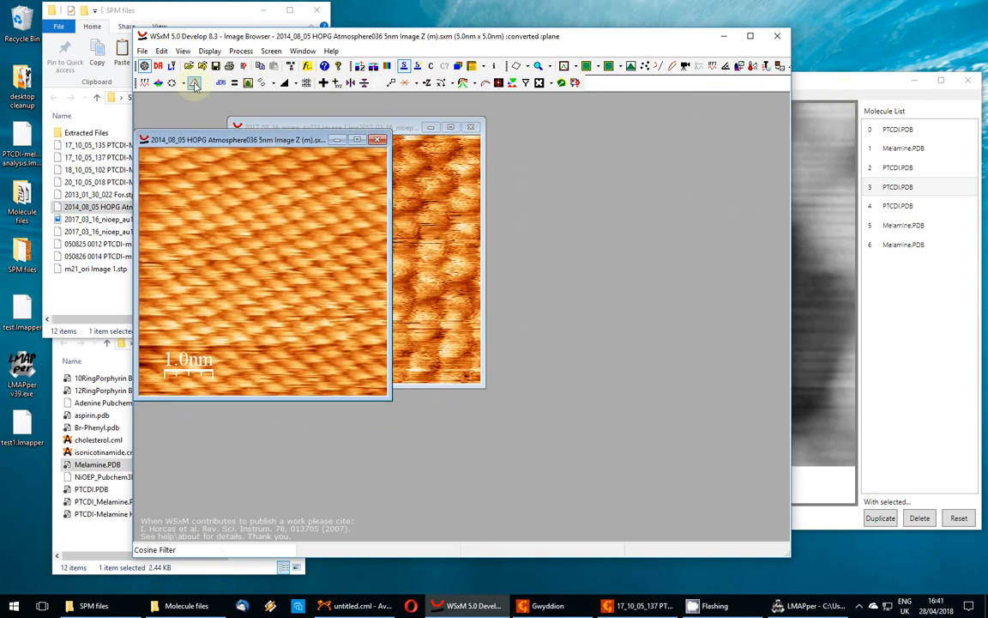
click(548, 606)
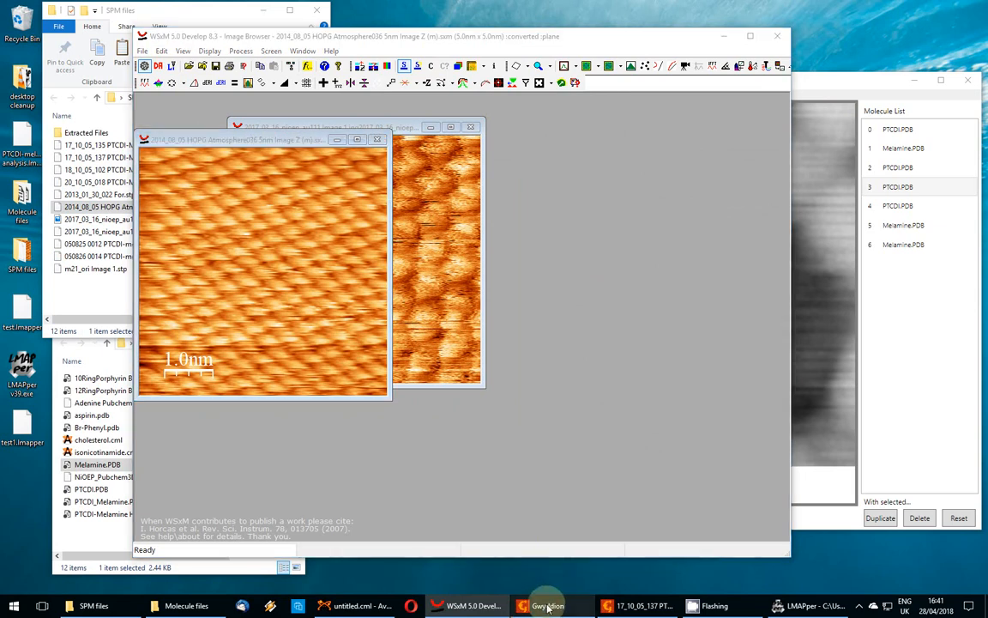
click(552, 611)
drag(190, 139, 240, 122)
Step: Save the HOPG image to the Desktop as an SPM processed .stp file, and load it into LMAPper
click(143, 51)
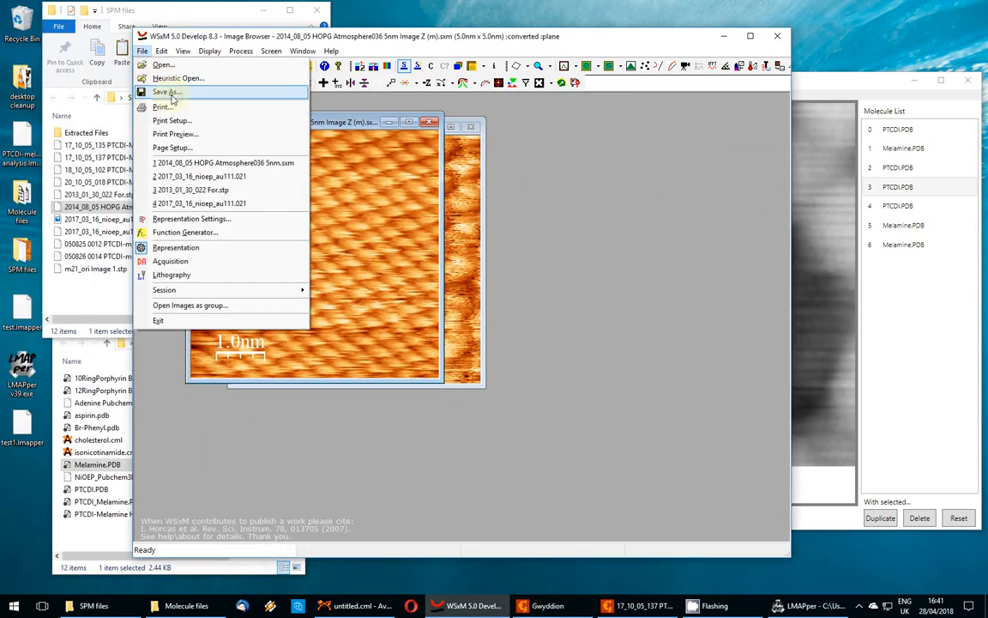
click(154, 92)
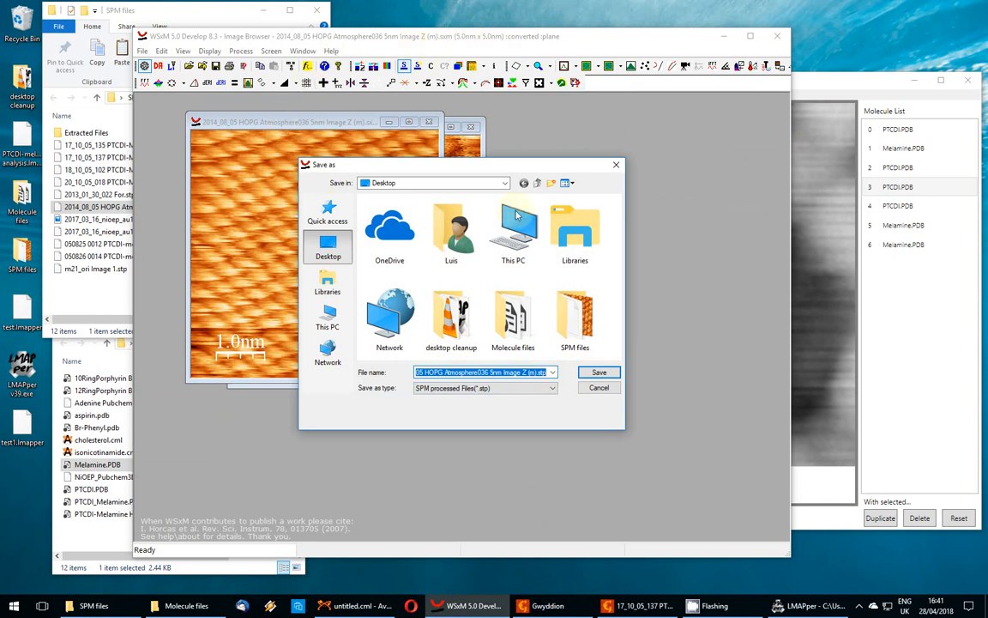
click(611, 378)
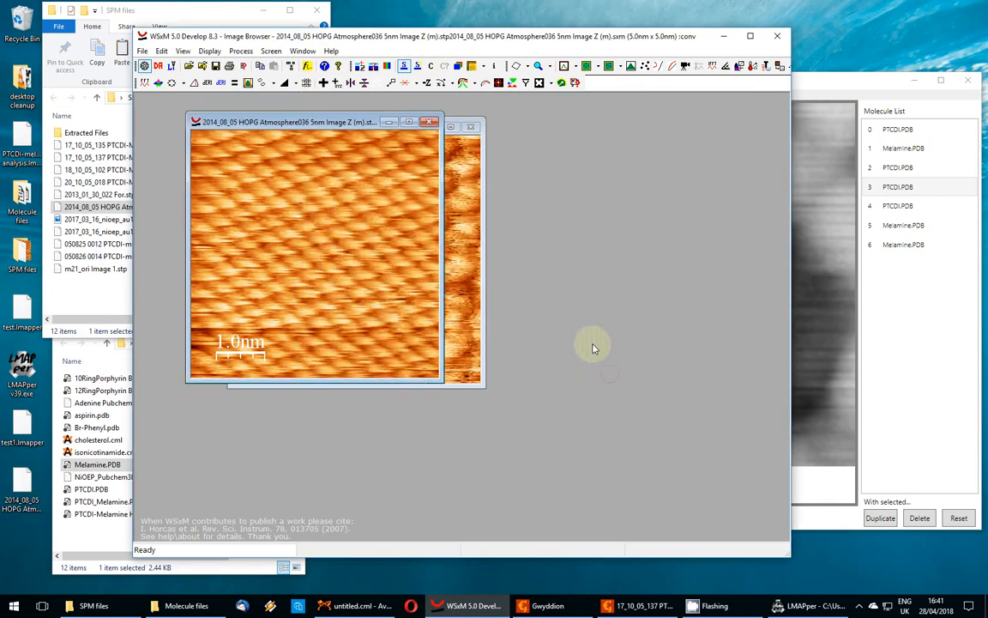
click(723, 36)
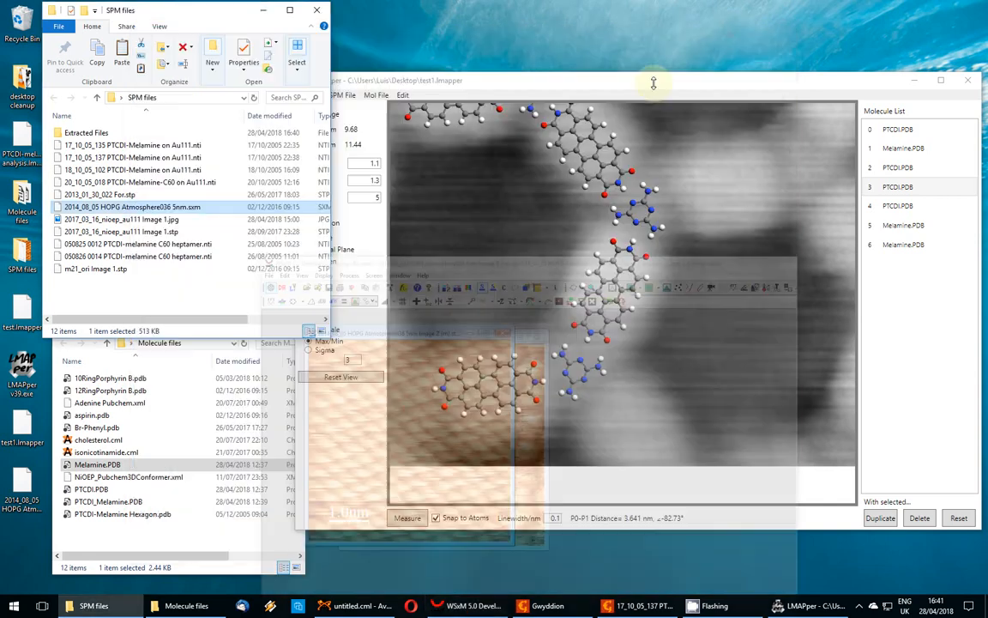
drag(517, 275, 471, 369)
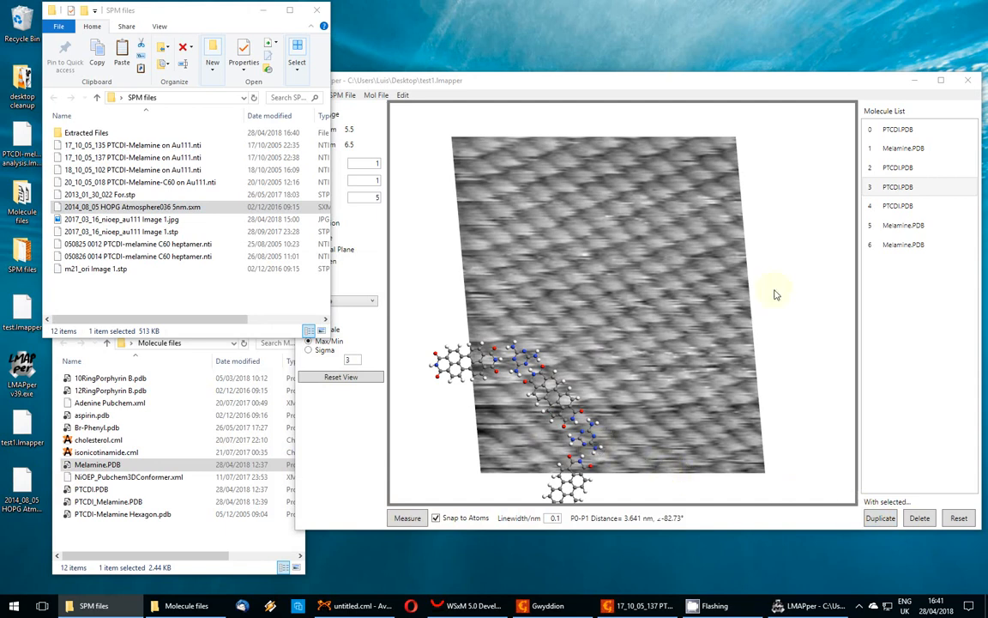
Step: Delete all PTCDI and melamine molecules from the molecule list
click(888, 248)
click(920, 519)
click(919, 519)
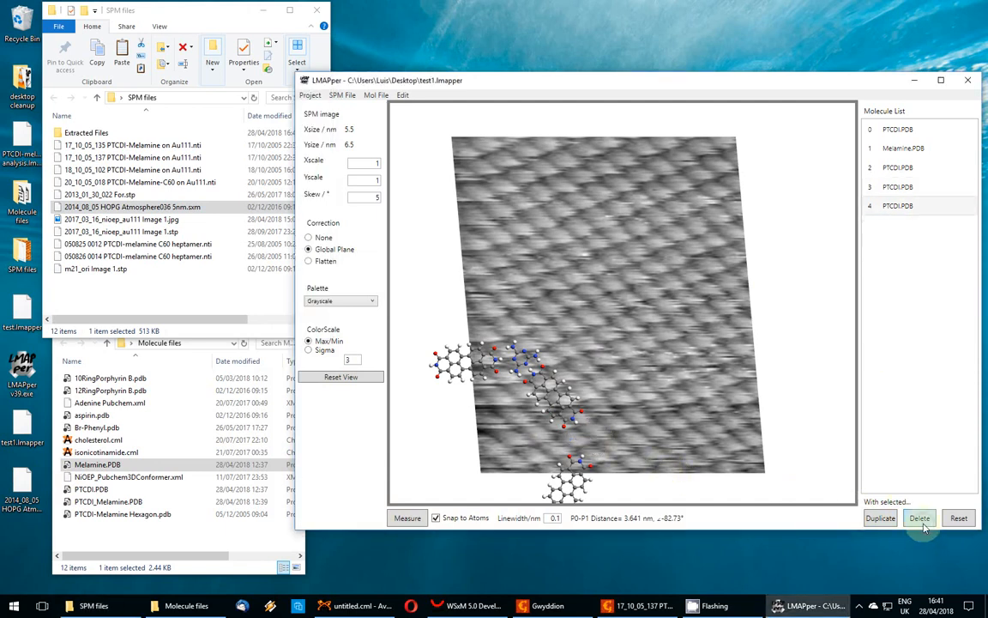
click(920, 519)
click(920, 519)
click(920, 519)
click(920, 518)
click(920, 518)
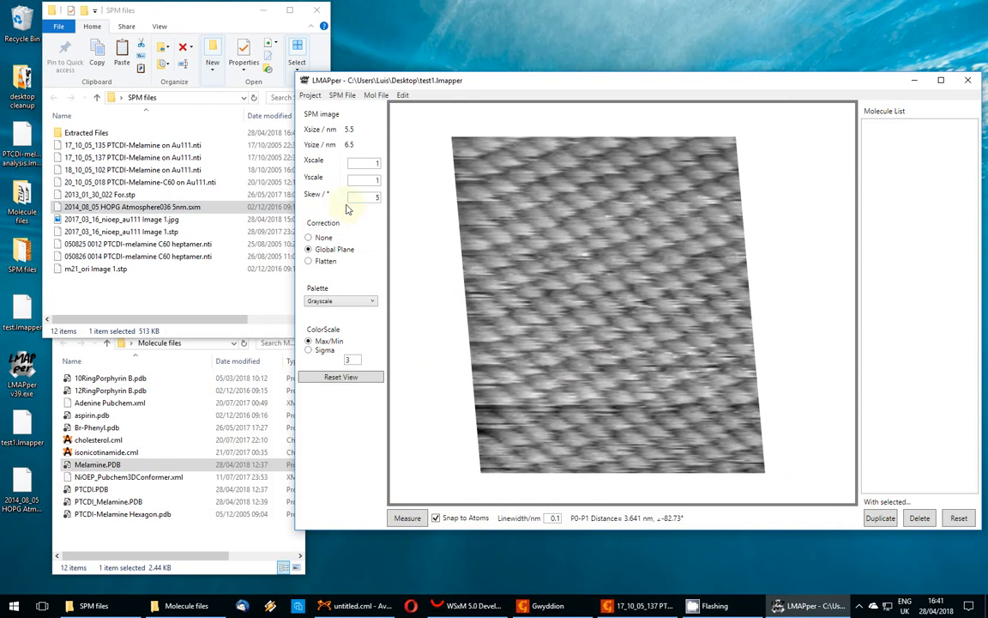
Step: Set the SPM image's skew to 0° and inspect the HOPG lattice
key(Return)
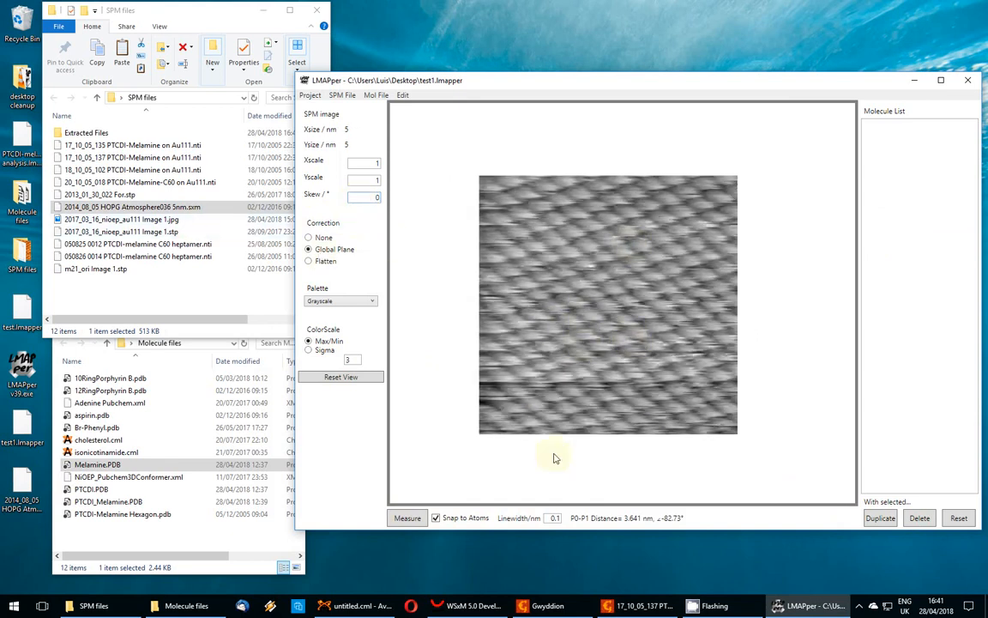
scroll(558, 410, up, 3)
scroll(558, 410, down, 2)
scroll(558, 411, up, 1)
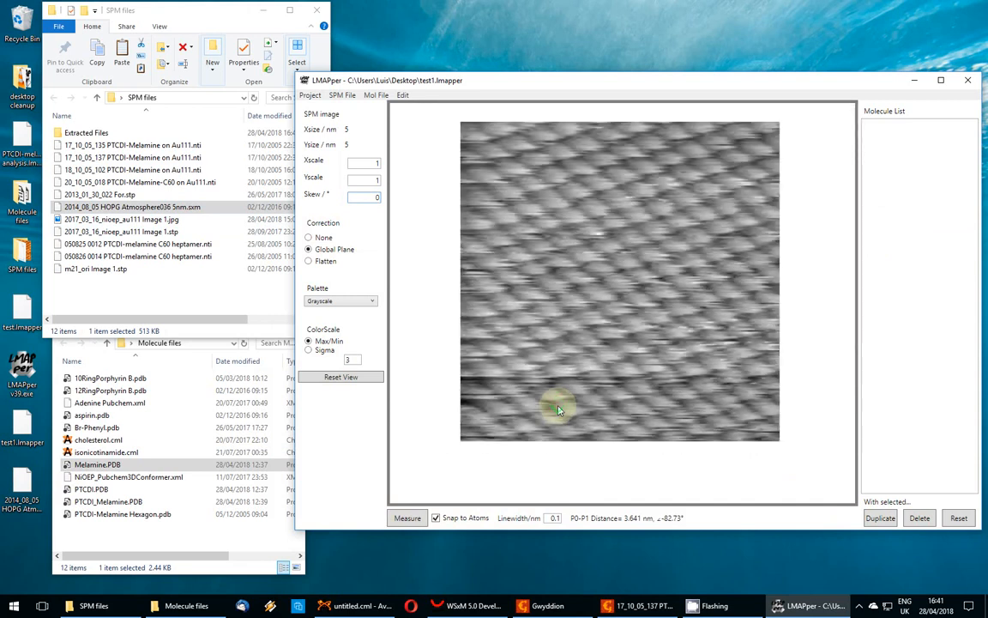
scroll(559, 400, down, 3)
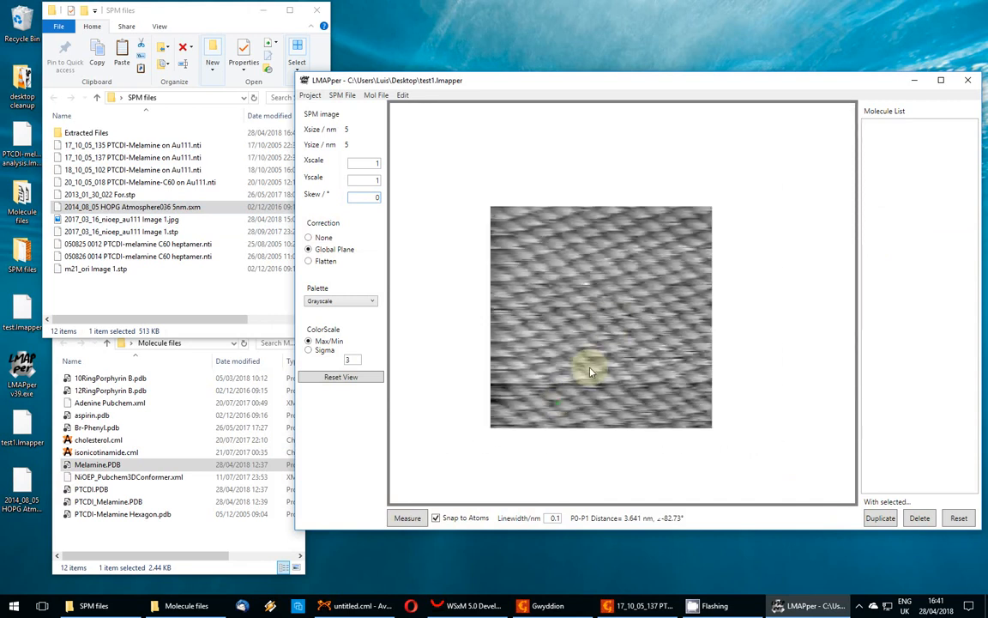
scroll(610, 322, up, 4)
scroll(569, 371, up, 3)
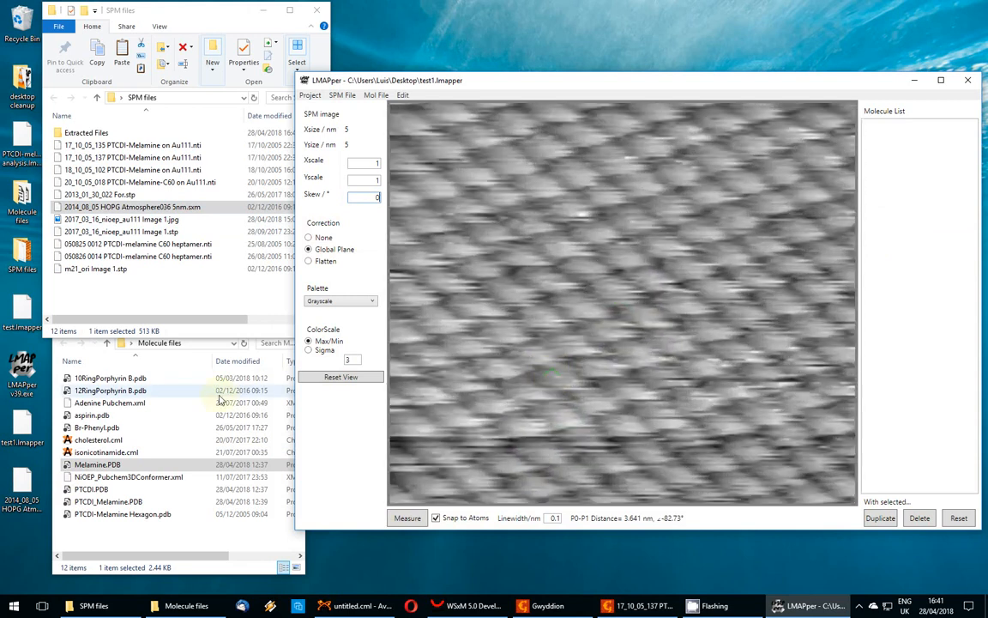
Step: Measure the spacing between two neighbouring bright spots in the lower part of the HOPG lattice
scroll(410, 364, down, 3)
scroll(438, 426, down, 1)
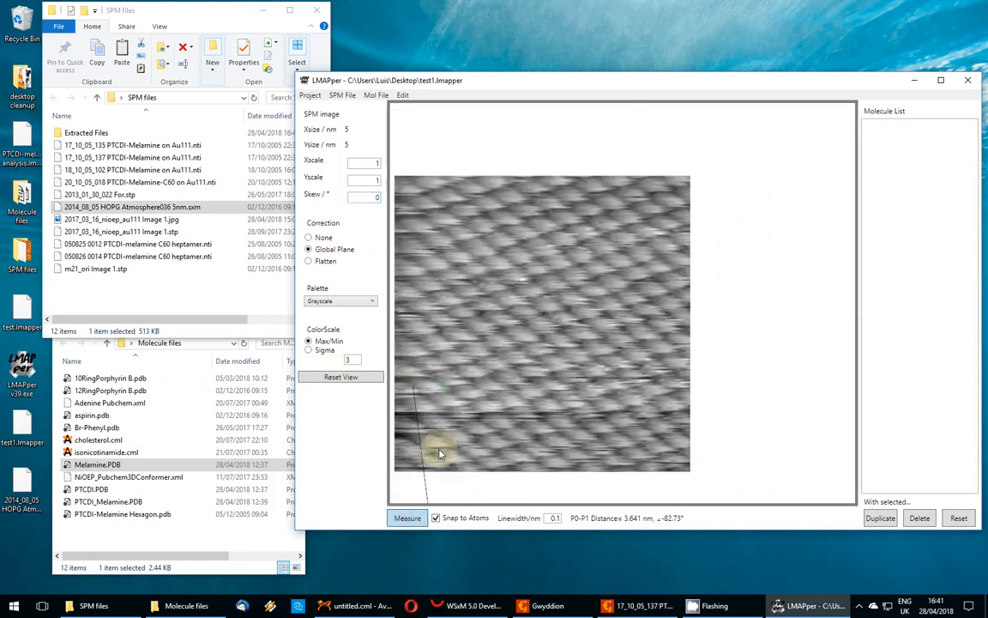
click(437, 388)
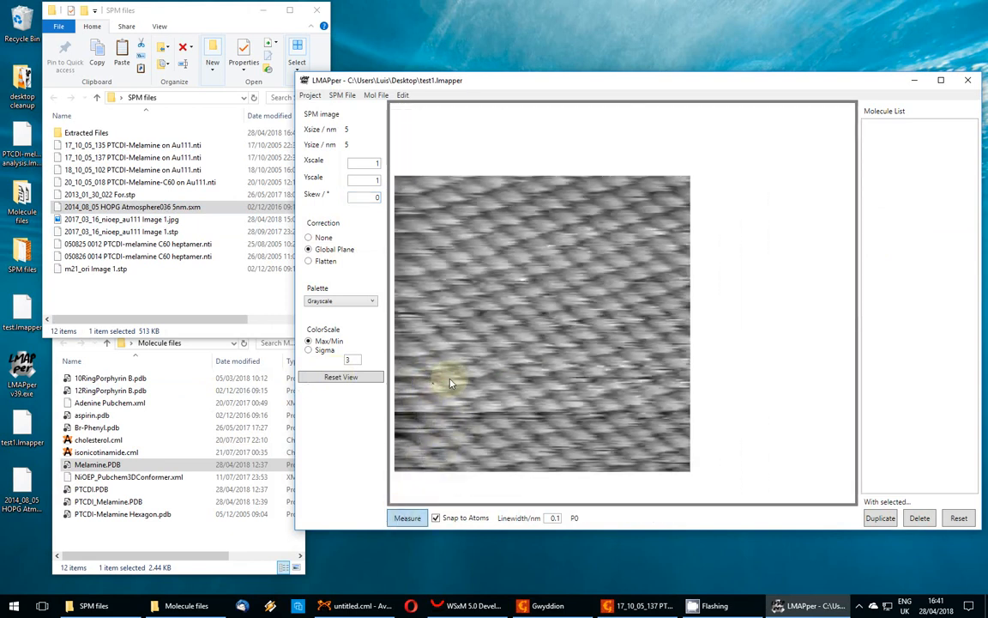
scroll(441, 409, up, 3)
scroll(456, 419, down, 4)
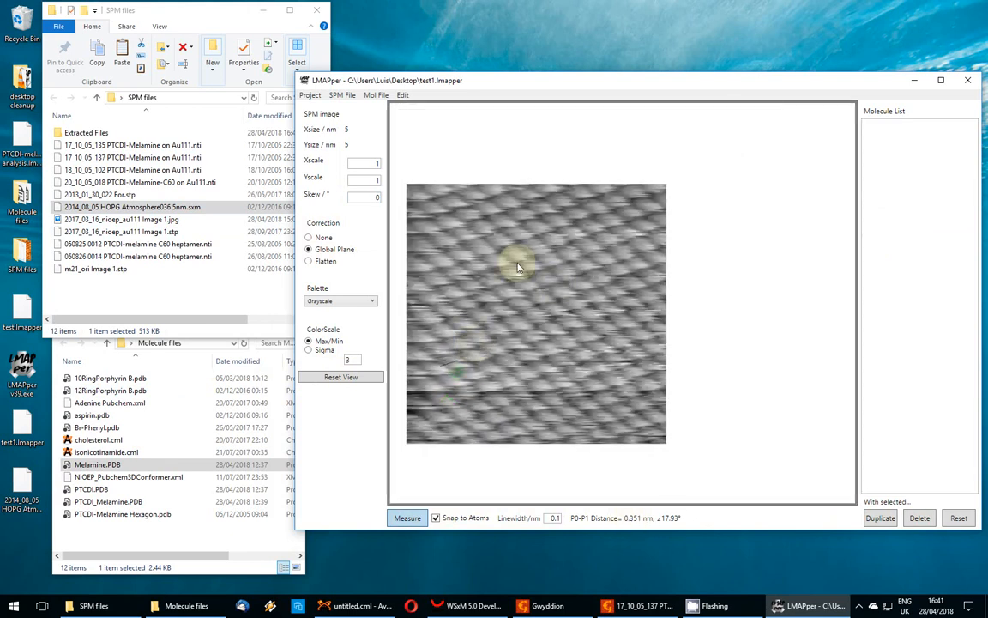
scroll(456, 333, up, 2)
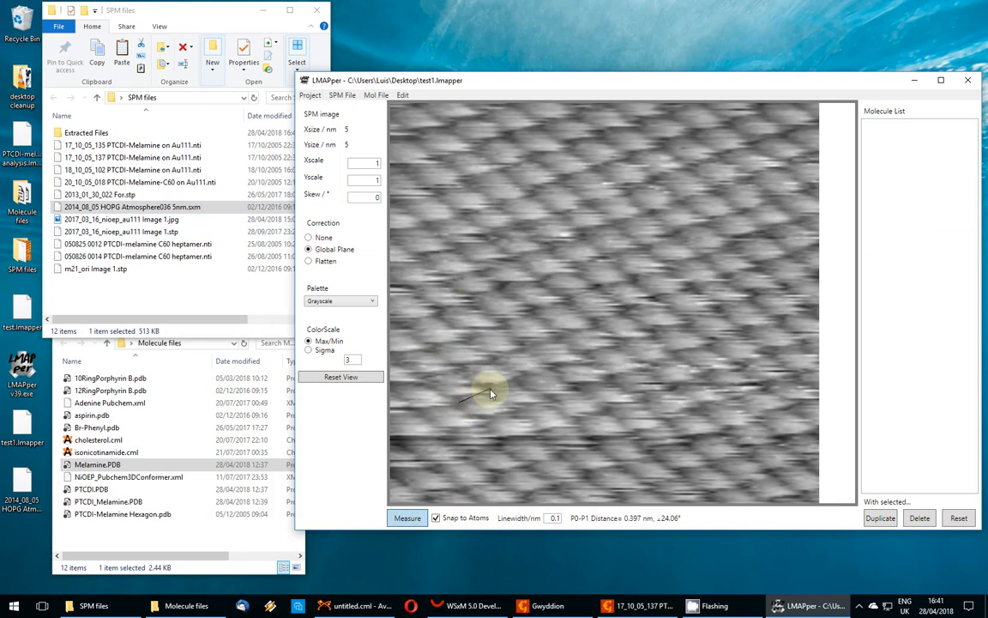
scroll(453, 403, down, 3)
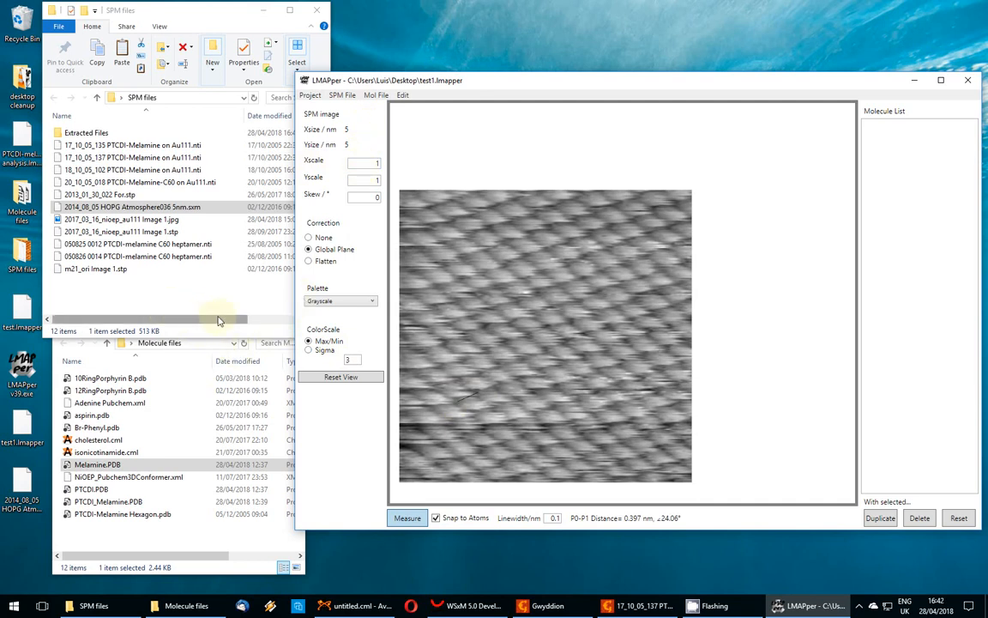
click(222, 321)
scroll(397, 390, down, 3)
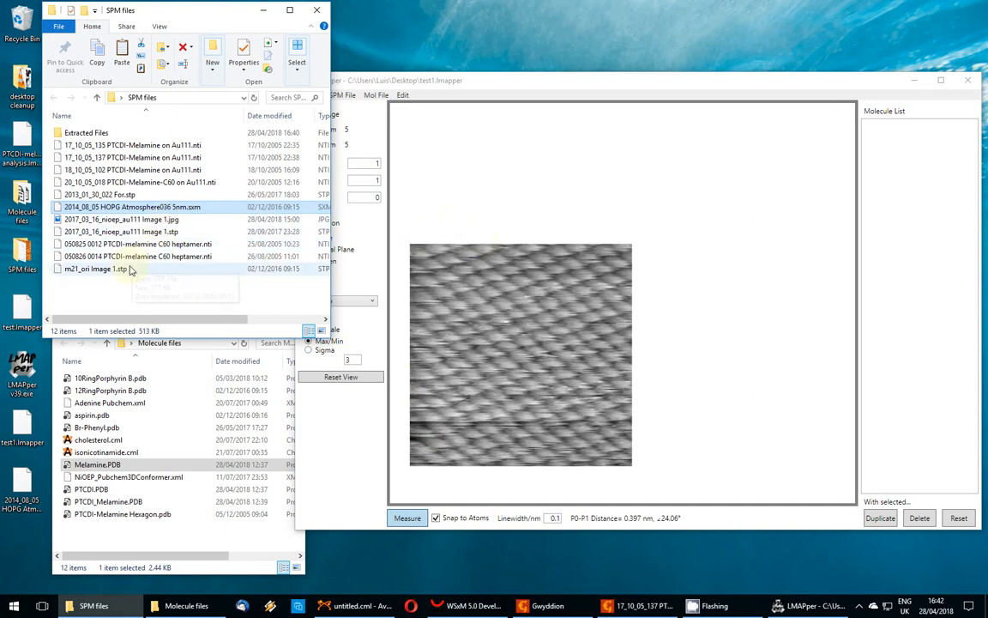
scroll(455, 361, up, 5)
scroll(456, 363, down, 4)
click(915, 520)
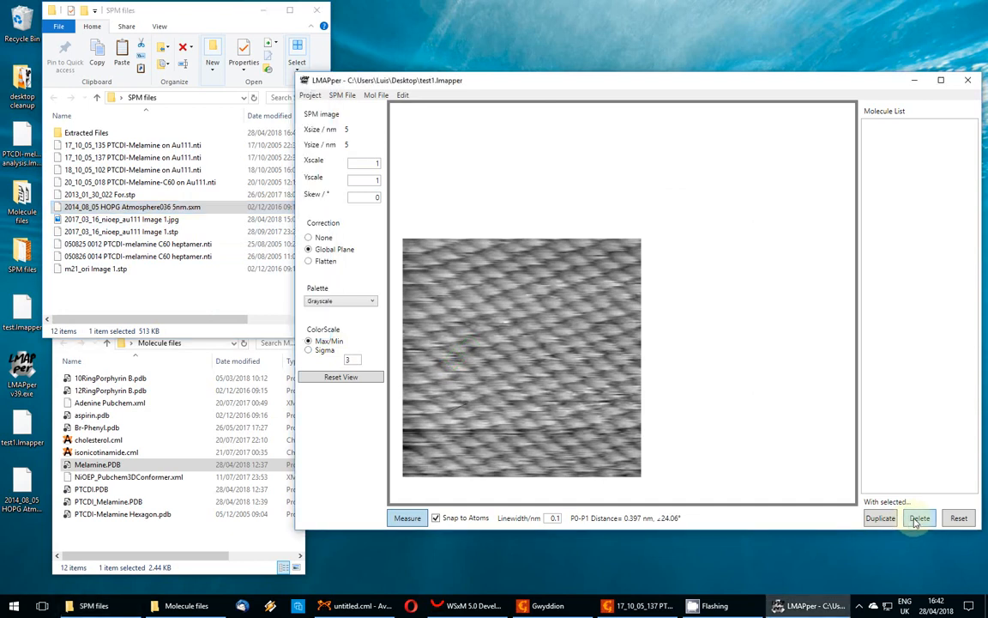
Step: Load 2017_03_16_nioep_au111 Image 1.jpg as the SPM image with X and Y sizes of 10 nm
drag(144, 222, 500, 273)
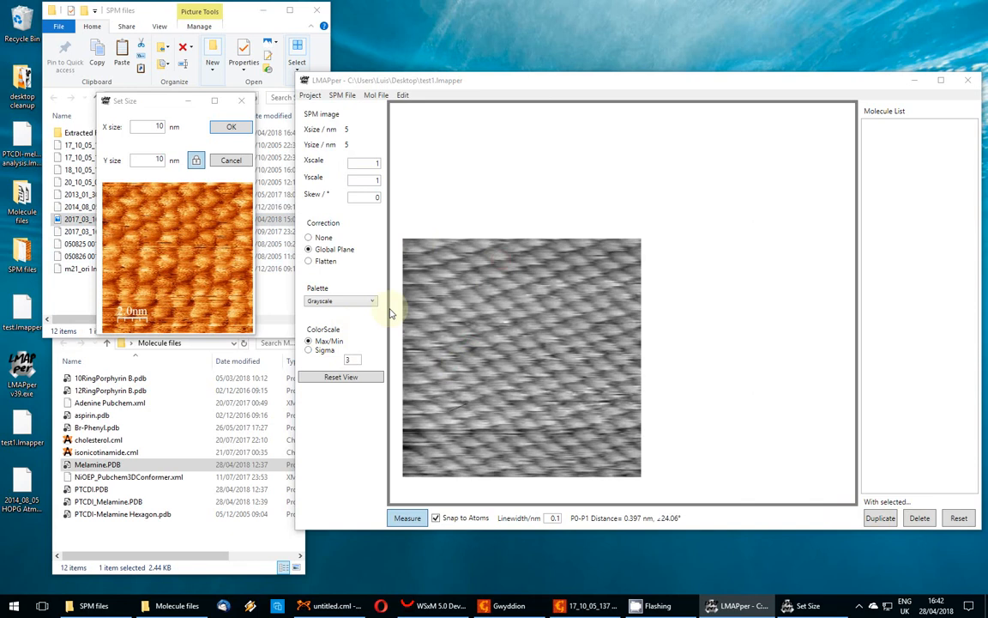
drag(137, 104, 309, 152)
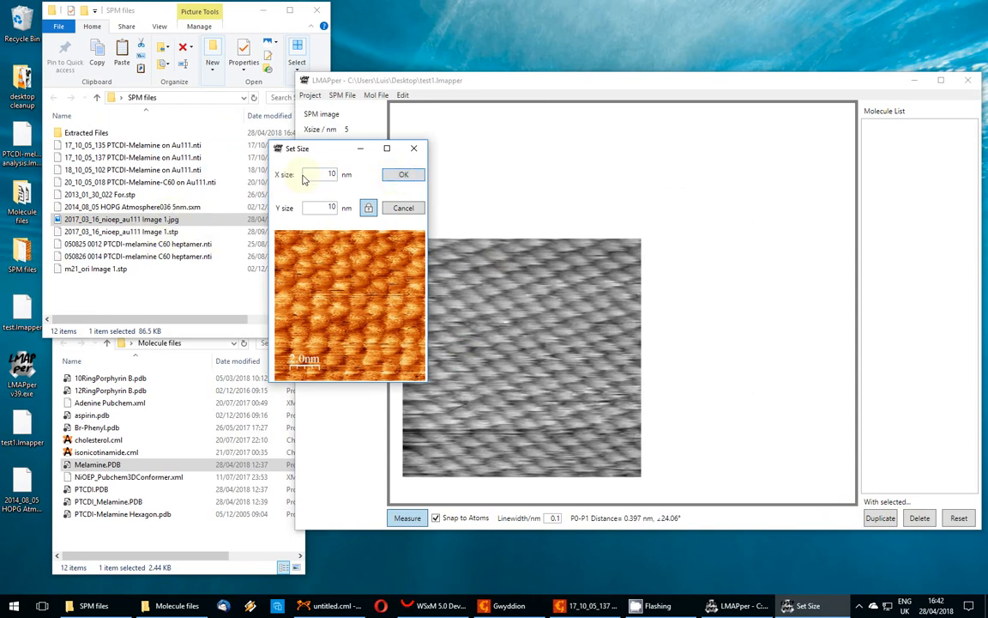
click(405, 175)
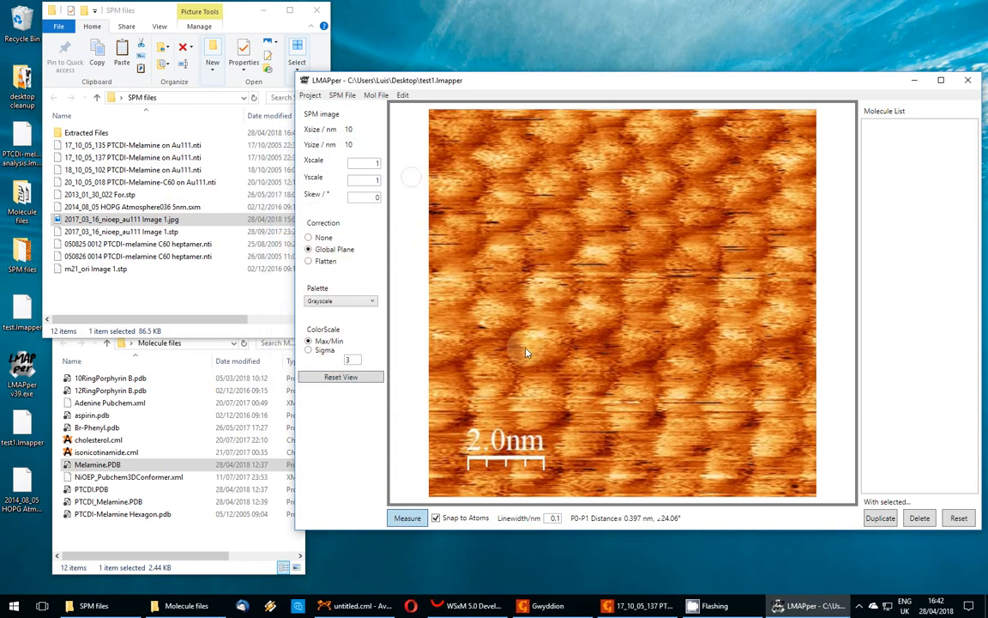
Step: Add the NiOEP_Pubchem3DConformer.xml molecule from the Molecule files folder to the SPM image
scroll(567, 382, down, 3)
scroll(581, 384, up, 2)
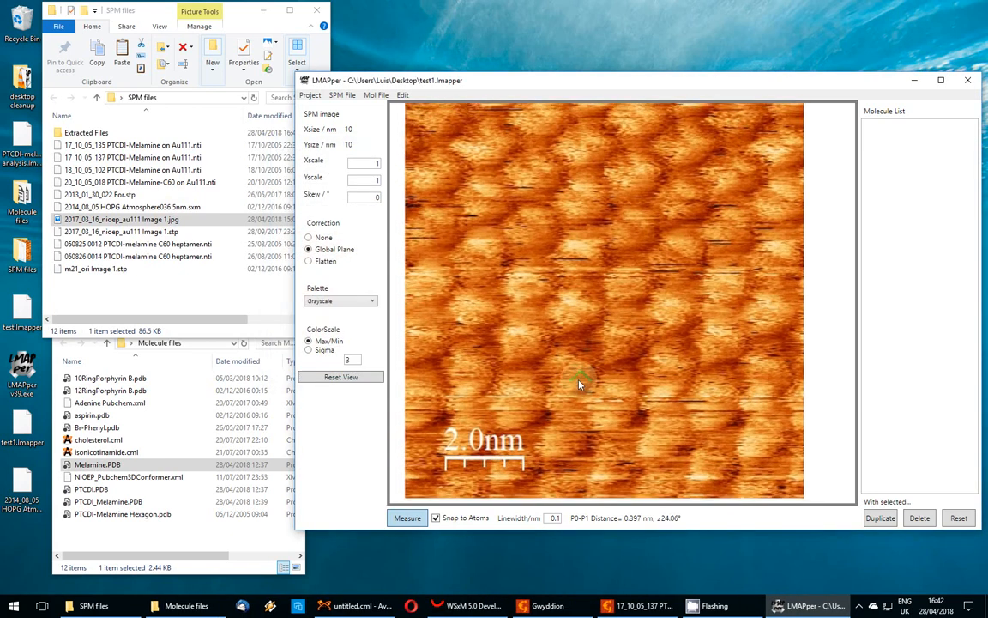
scroll(579, 381, down, 3)
scroll(571, 374, up, 1)
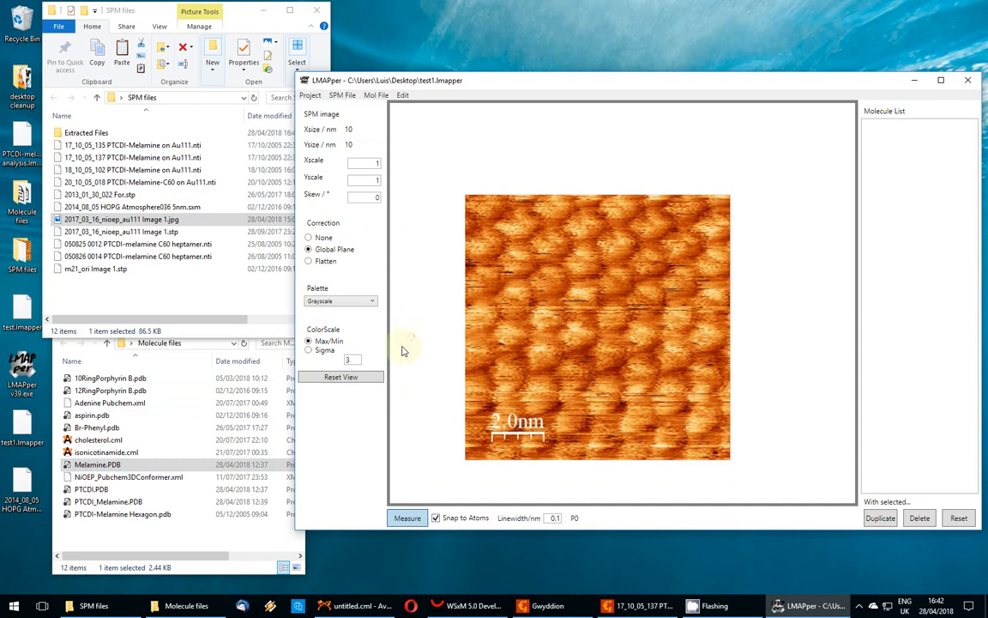
drag(103, 478, 532, 349)
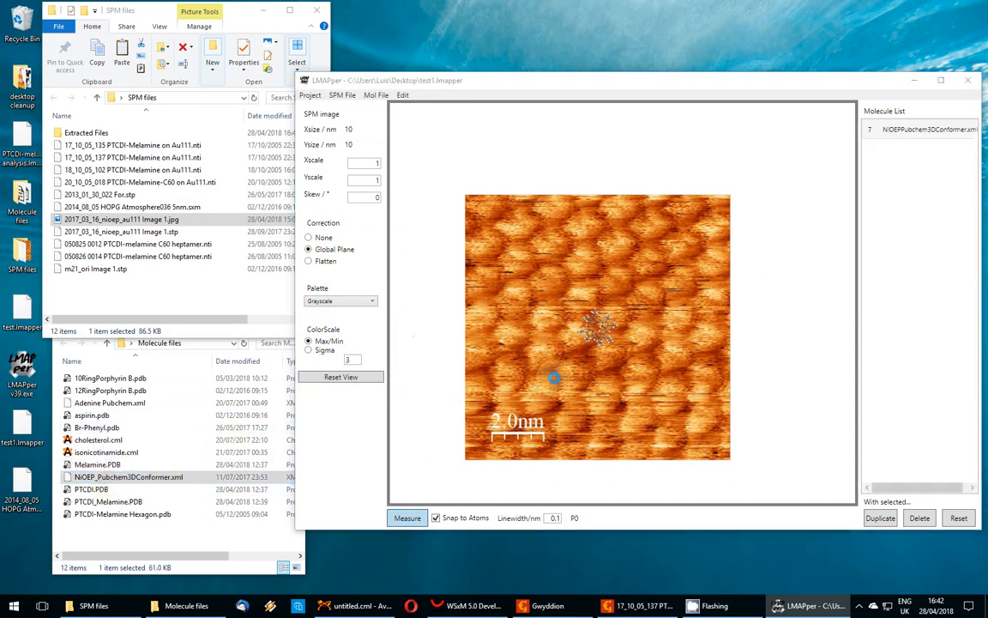
Step: Move the NiOEP molecule onto a bright lobe above the 2.0 nm scale bar and adjust its orientation to fit
scroll(601, 336, up, 3)
drag(601, 339, 521, 369)
mouse_move(519, 365)
right_down()
mouse_move(505, 377)
mouse_move(529, 370)
right_up()
scroll(519, 369, up, 2)
click(527, 367)
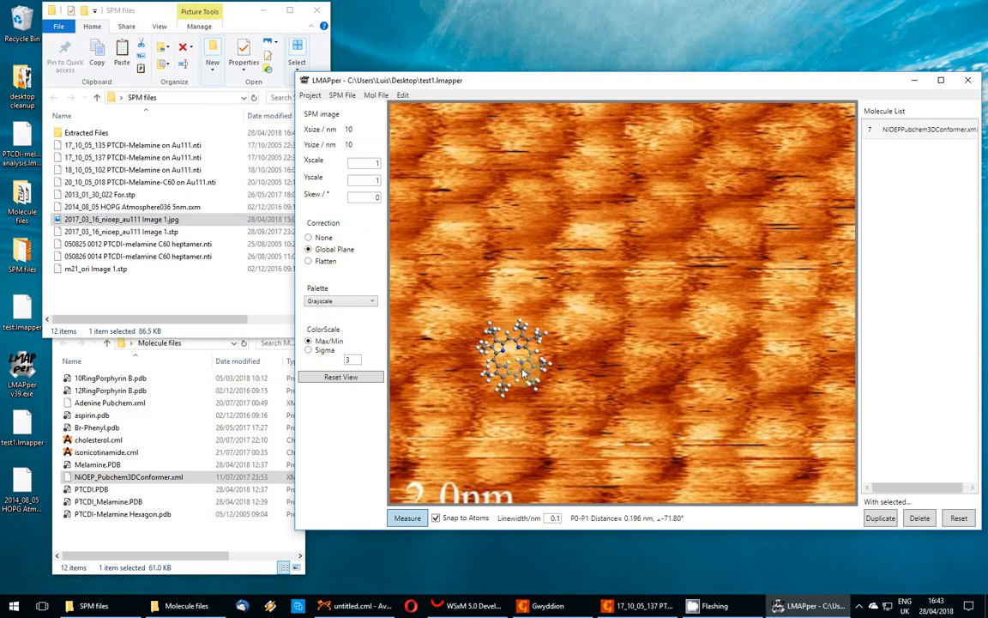
scroll(530, 374, down, 2)
scroll(531, 379, up, 2)
scroll(530, 379, down, 2)
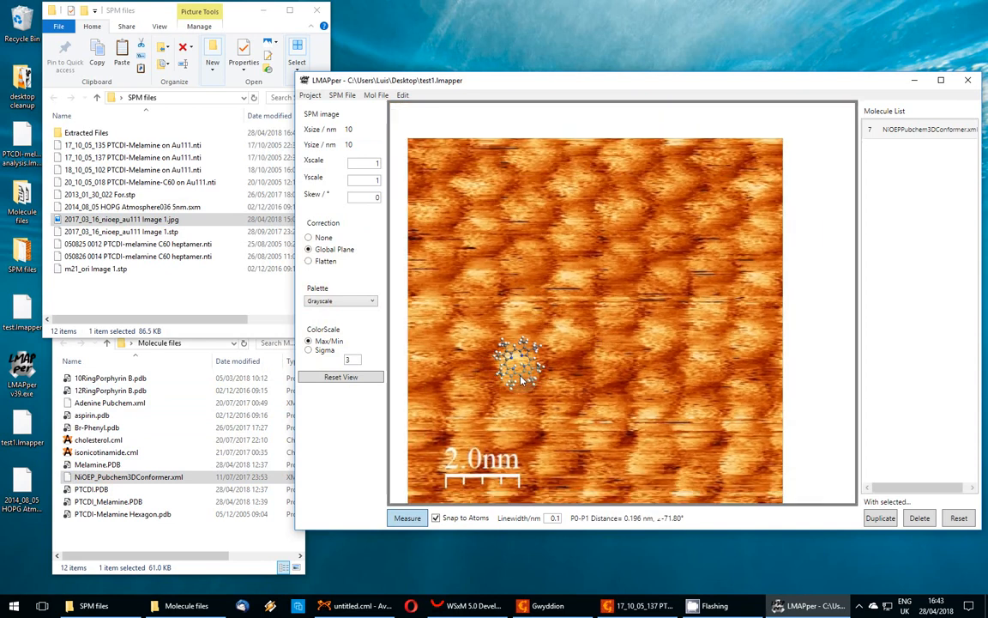
click(520, 376)
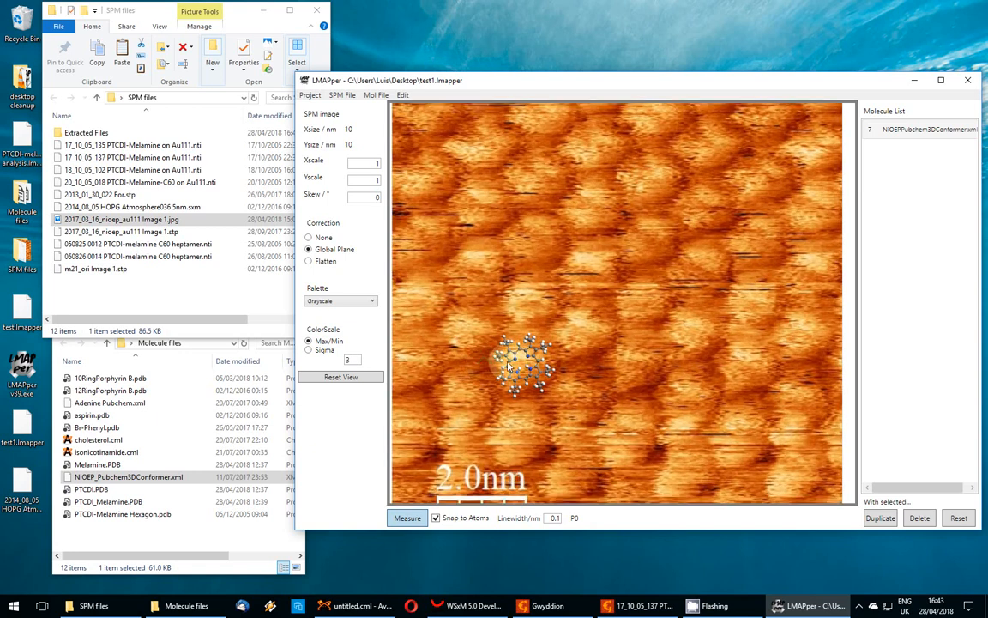
Step: Duplicate the NiOEP molecule and place the copy on the neighbouring bright lobe to its upper right
scroll(474, 364, down, 2)
click(879, 518)
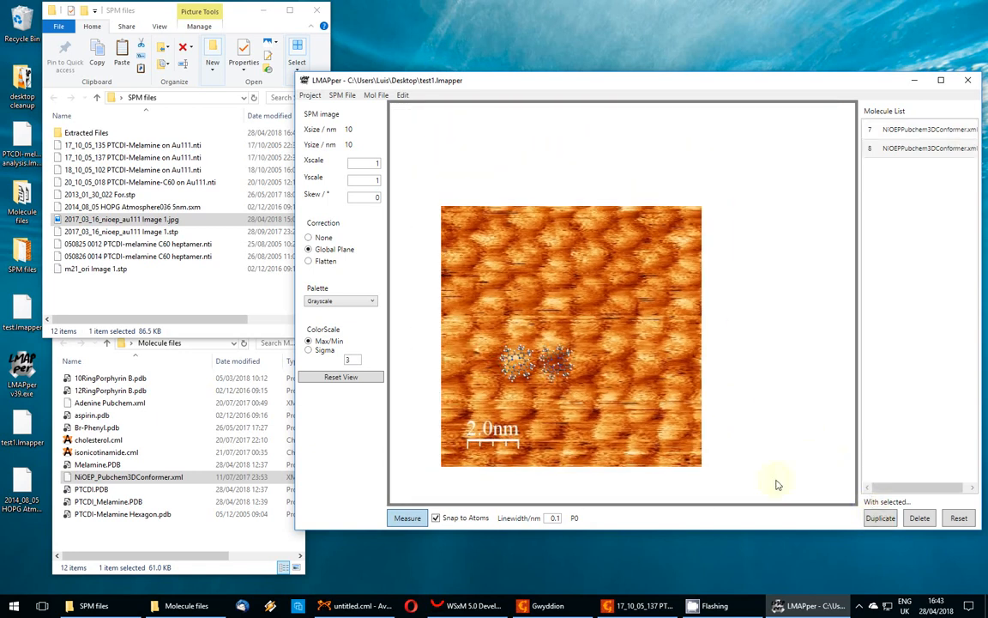
drag(556, 391, 563, 342)
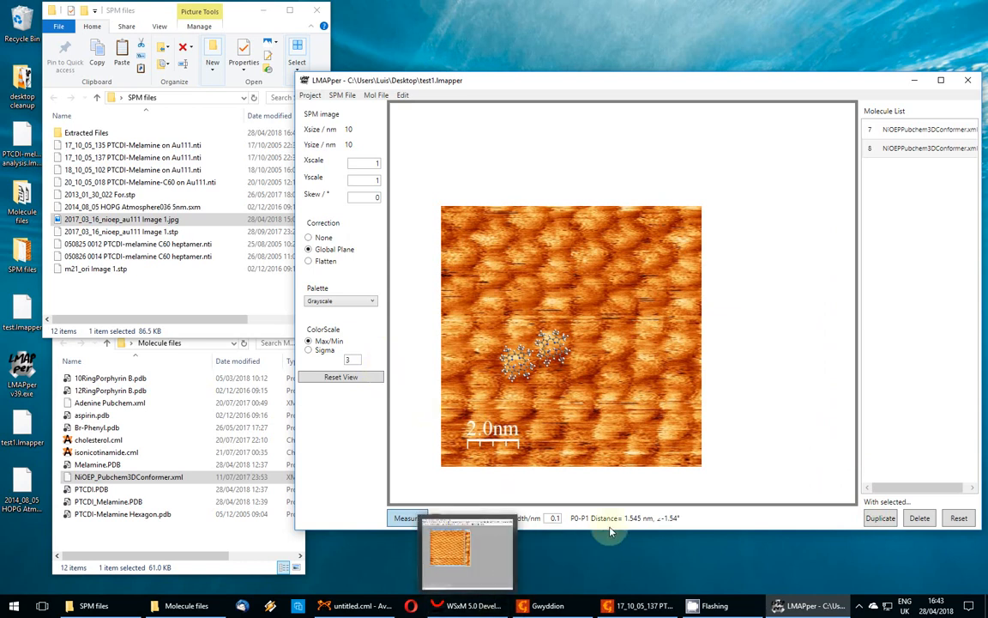
scroll(517, 390, up, 3)
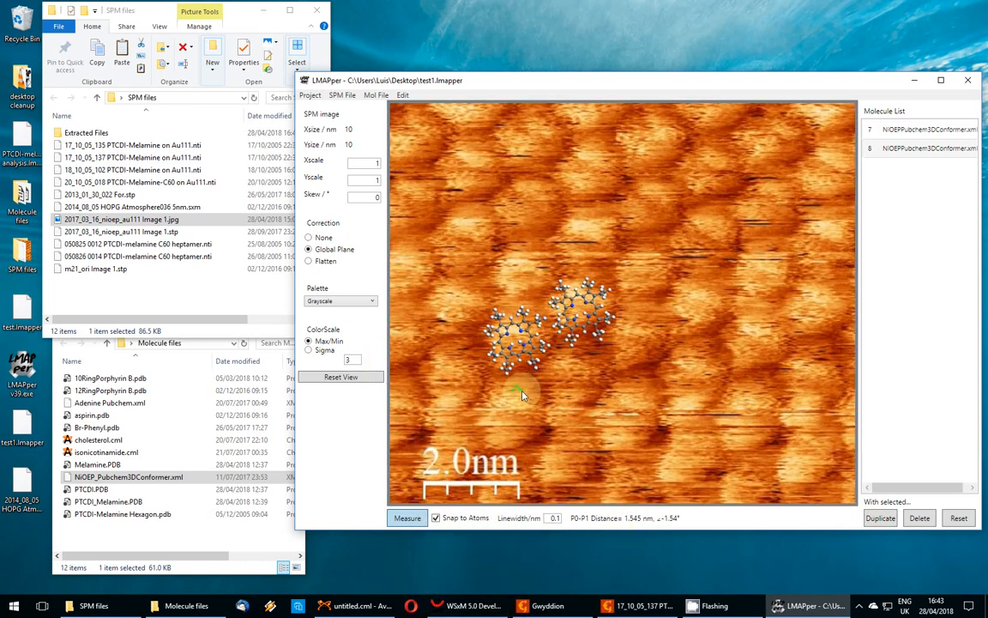
Step: Extend the LMAPper window upwards and rescale the view so the whole NiOEP image fits inside it
scroll(541, 373, down, 2)
scroll(458, 359, up, 3)
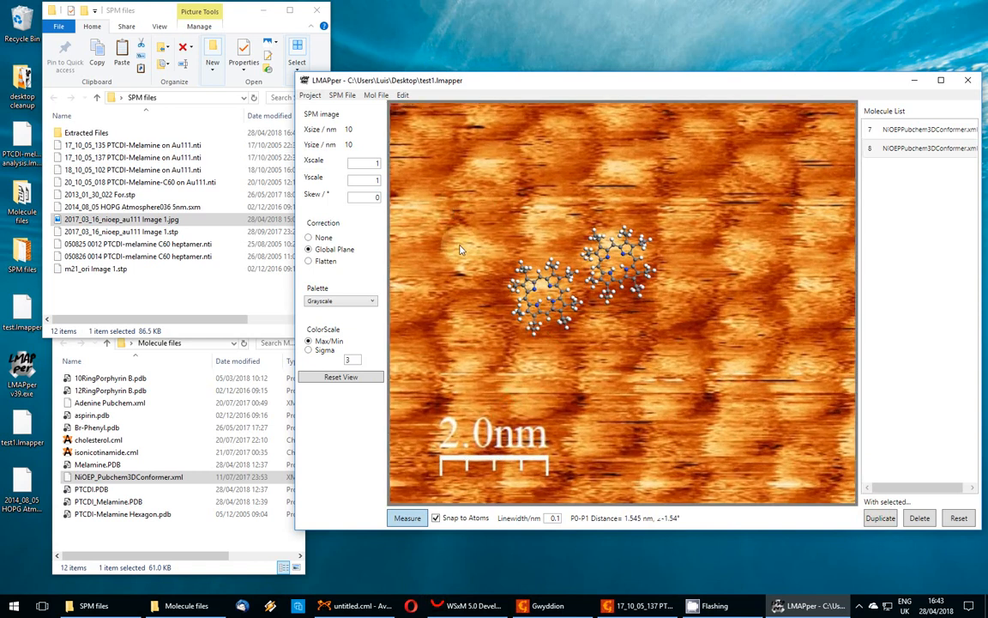
scroll(460, 250, down, 2)
scroll(502, 339, down, 2)
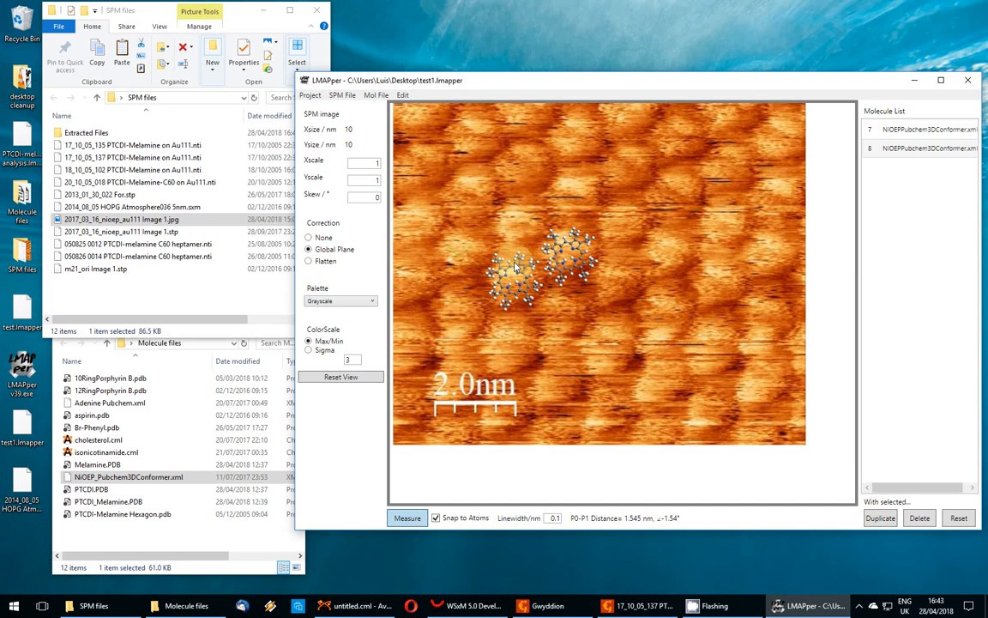
scroll(510, 353, down, 1)
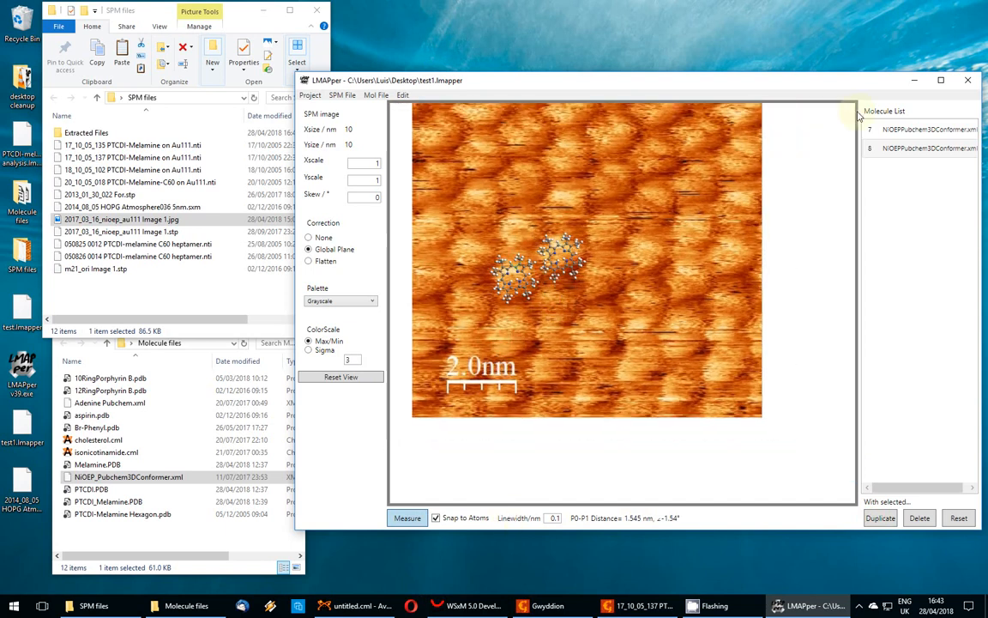
drag(831, 72, 830, 24)
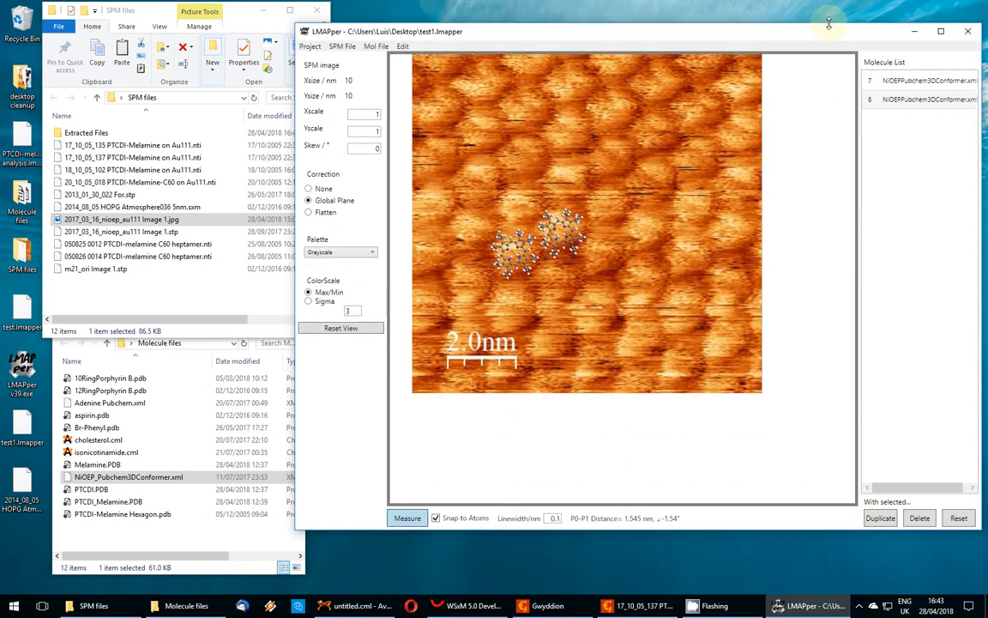
scroll(673, 182, up, 4)
scroll(672, 182, down, 4)
scroll(455, 217, up, 4)
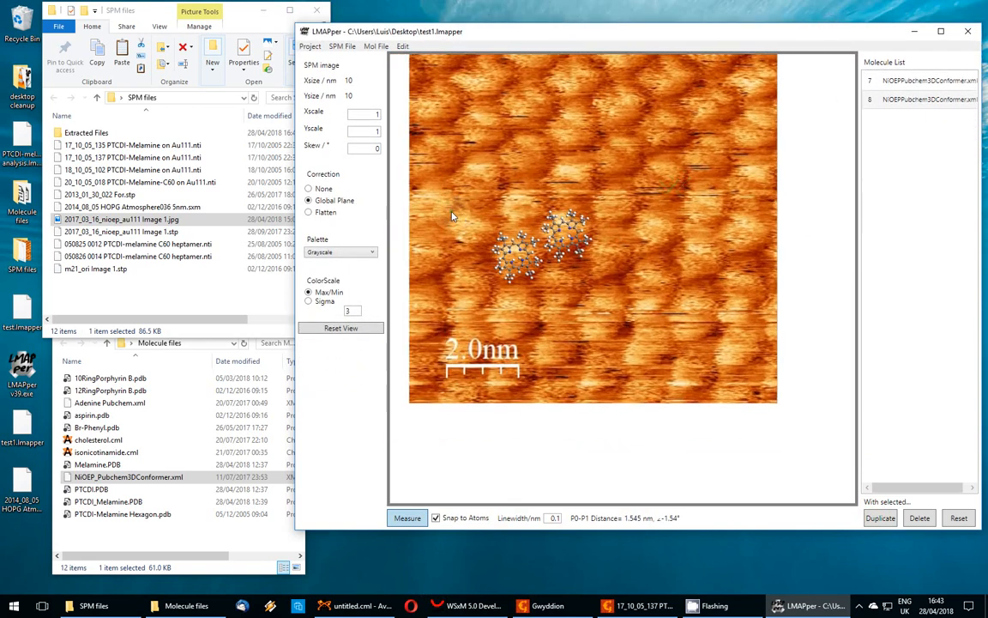
scroll(466, 221, down, 1)
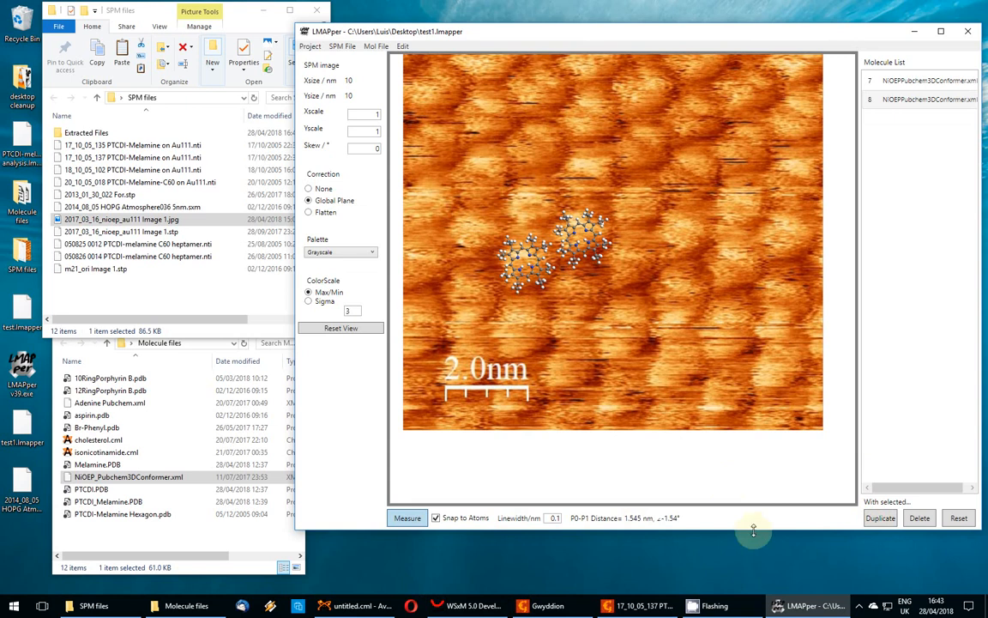
Step: Duplicate the NiOEP molecule again and place the copy on the bright lobe directly below the second molecule
click(880, 518)
drag(645, 266, 571, 320)
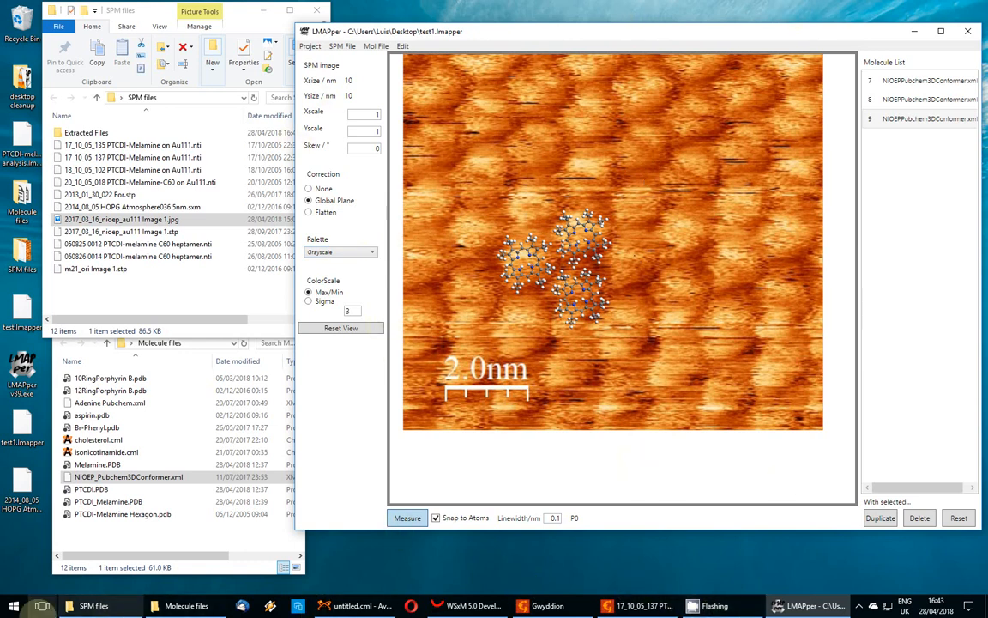
Step: Open PowerPoint 2013 and create a blank presentation
click(14, 609)
text(powepoin)
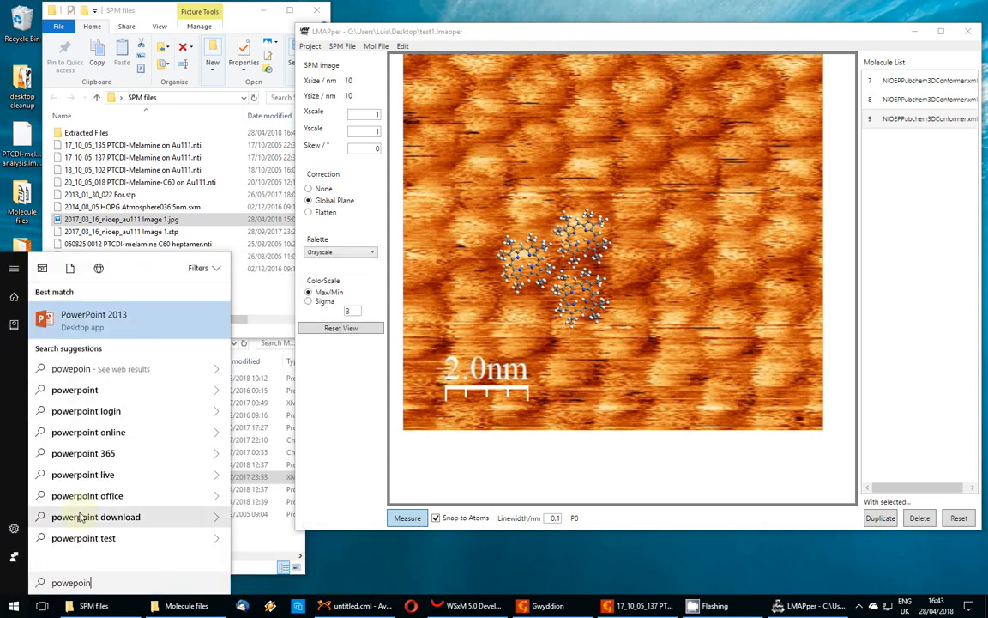
click(120, 312)
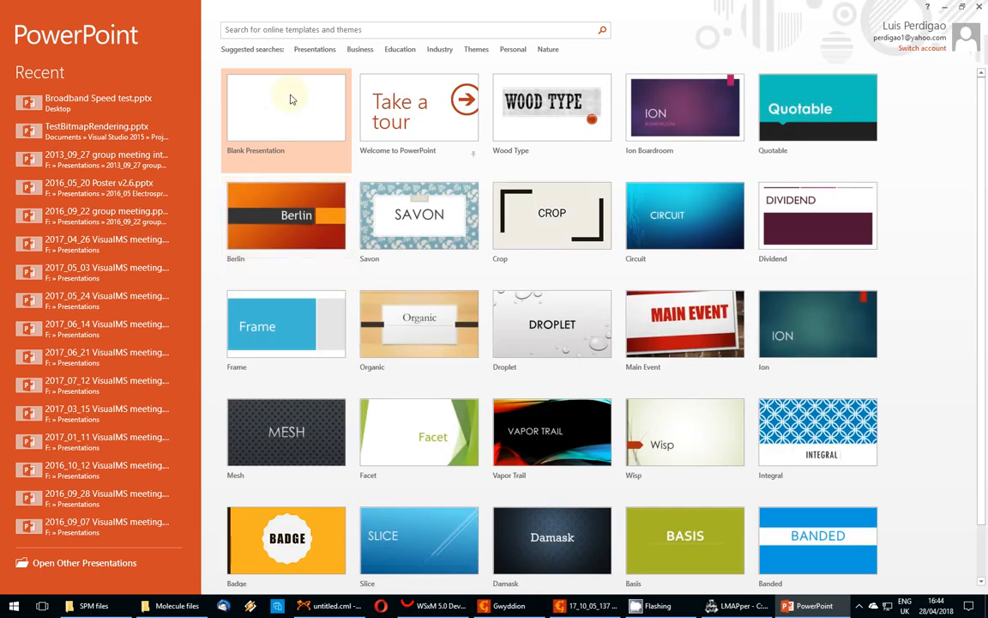
click(290, 99)
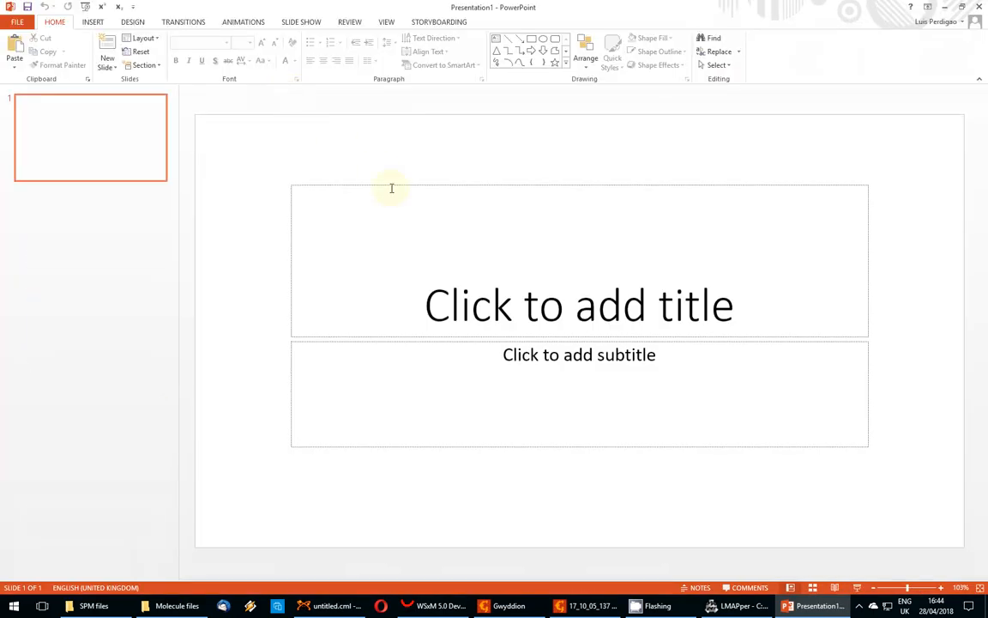
Step: Paste the copied SPM image with its three NiOEP molecules onto the title slide and reposition it
key(ctrl+v)
drag(492, 281, 451, 303)
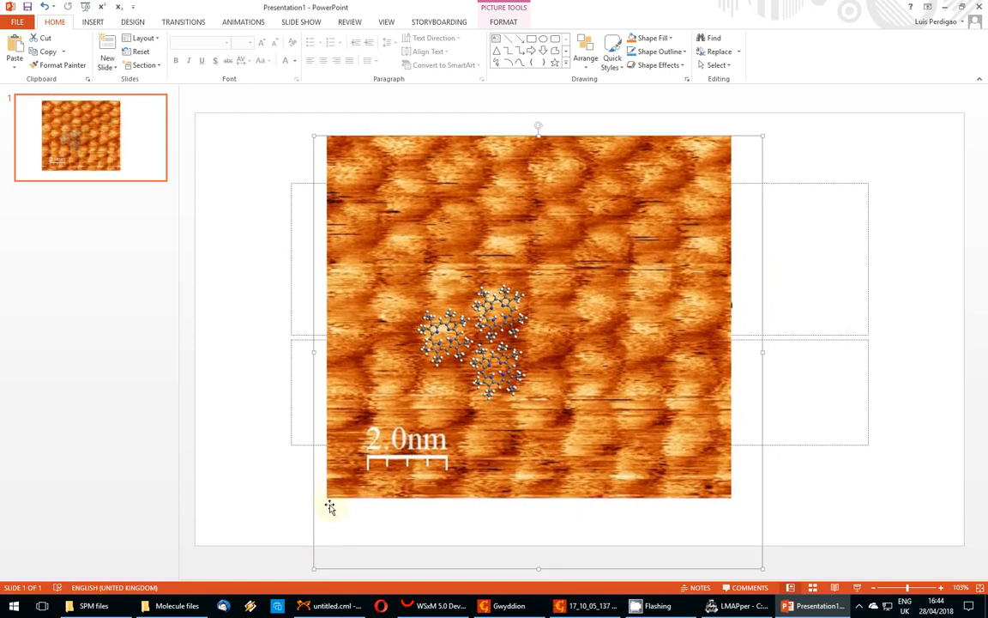